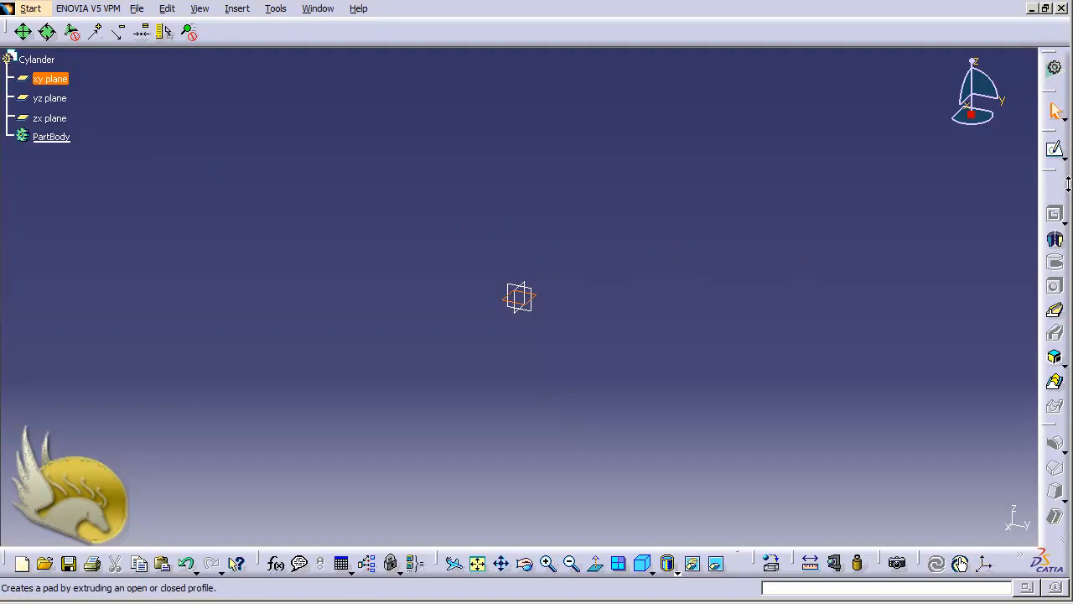
Step: Sketch a closed profile on the xy plane: three straight sides about 80, 90 and 80 mm, closed by a tangent arc of about 45 mm radius
click(1055, 150)
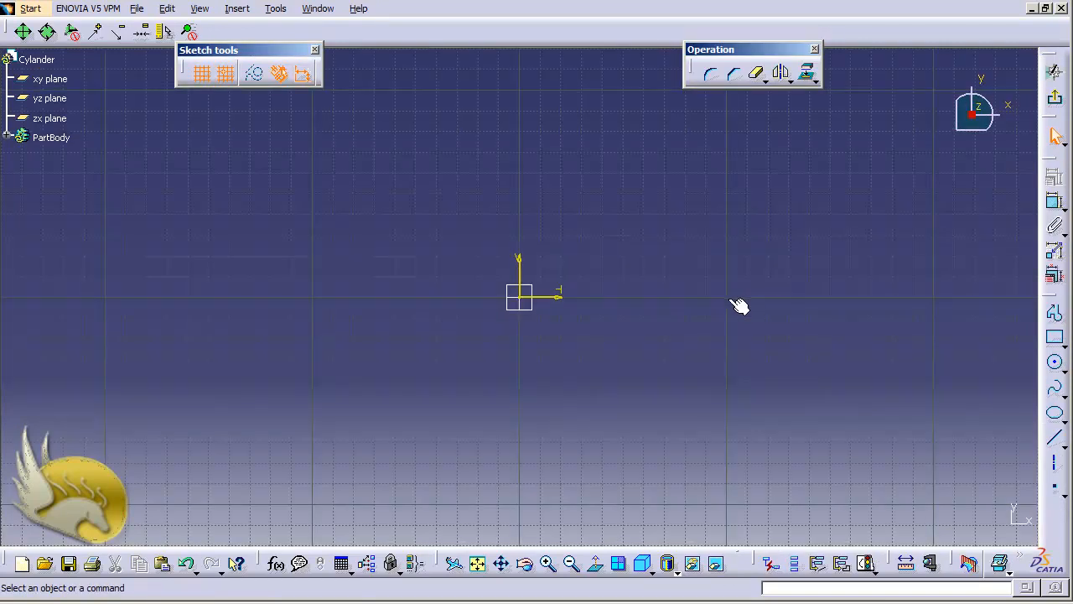
click(1055, 314)
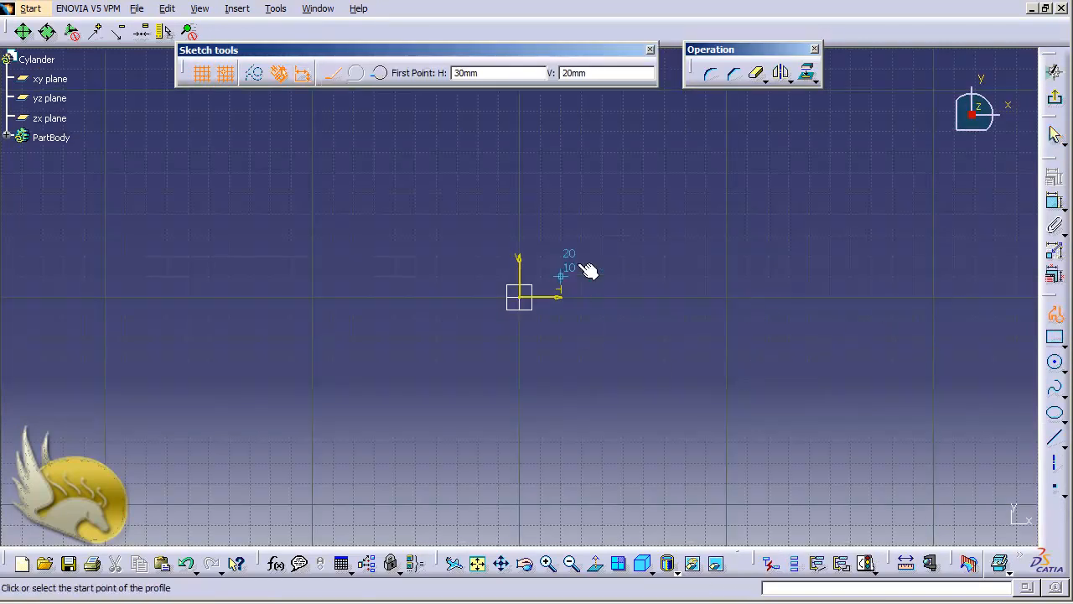
click(602, 213)
click(602, 380)
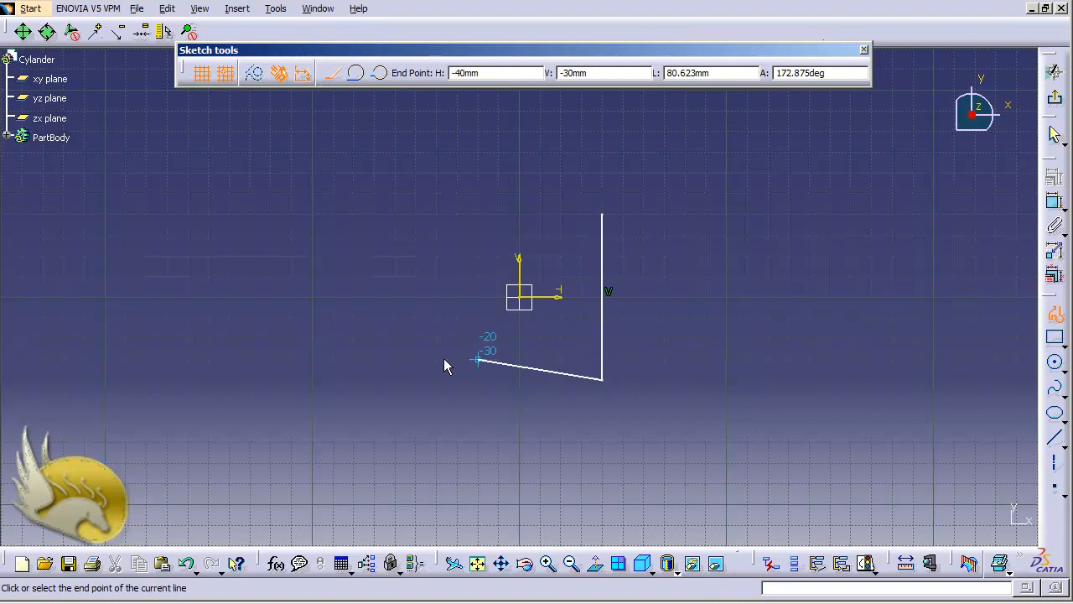
click(416, 380)
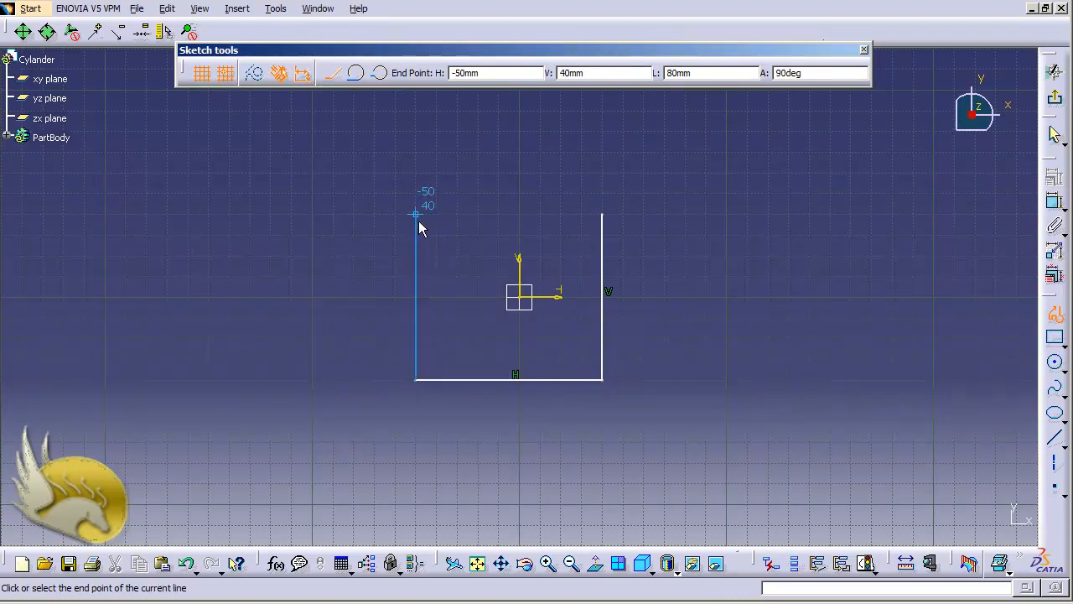
click(417, 215)
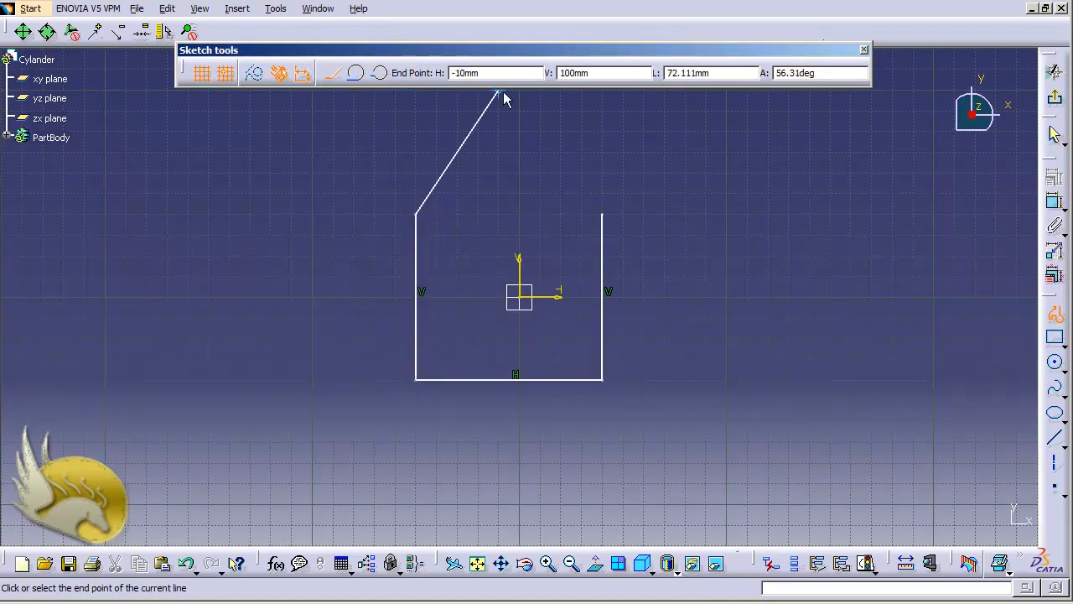
click(357, 73)
click(598, 210)
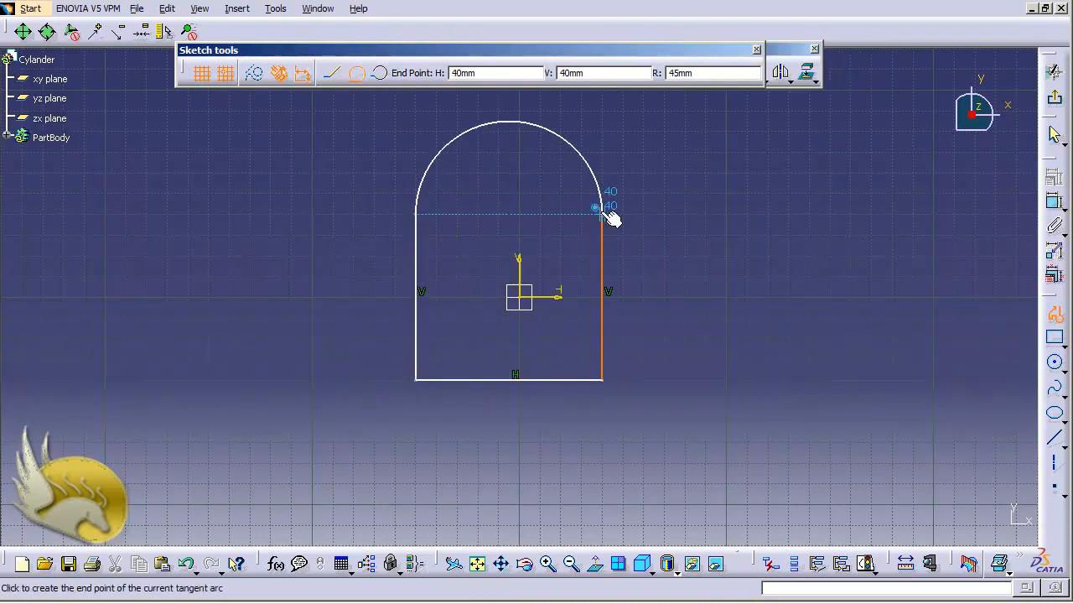
click(663, 215)
Step: Dimension the arc's radius and set it to 7.5 mm
click(599, 176)
click(1055, 225)
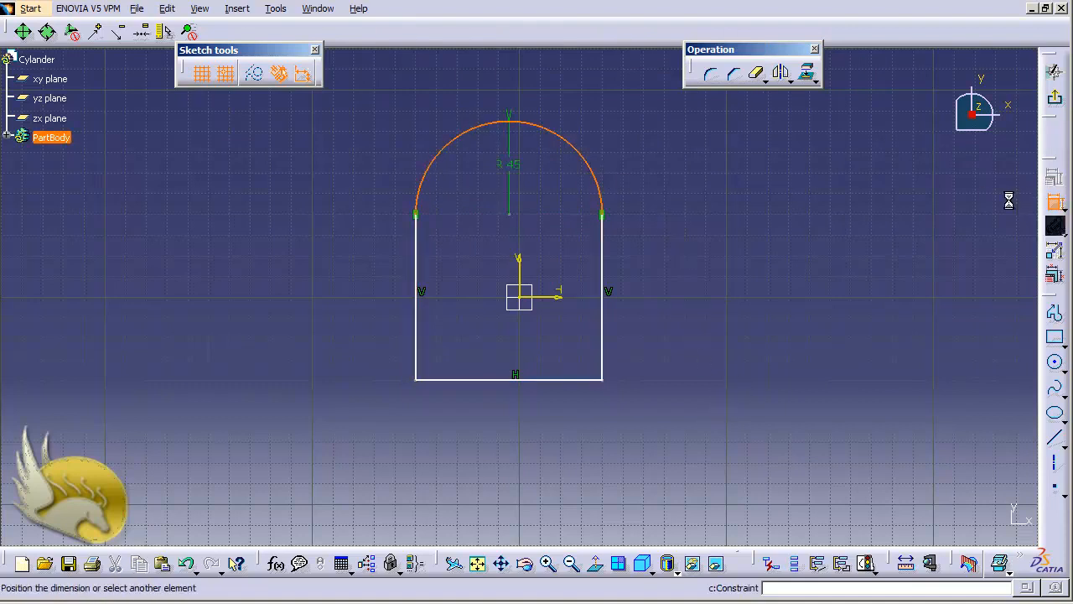
click(627, 151)
click(624, 149)
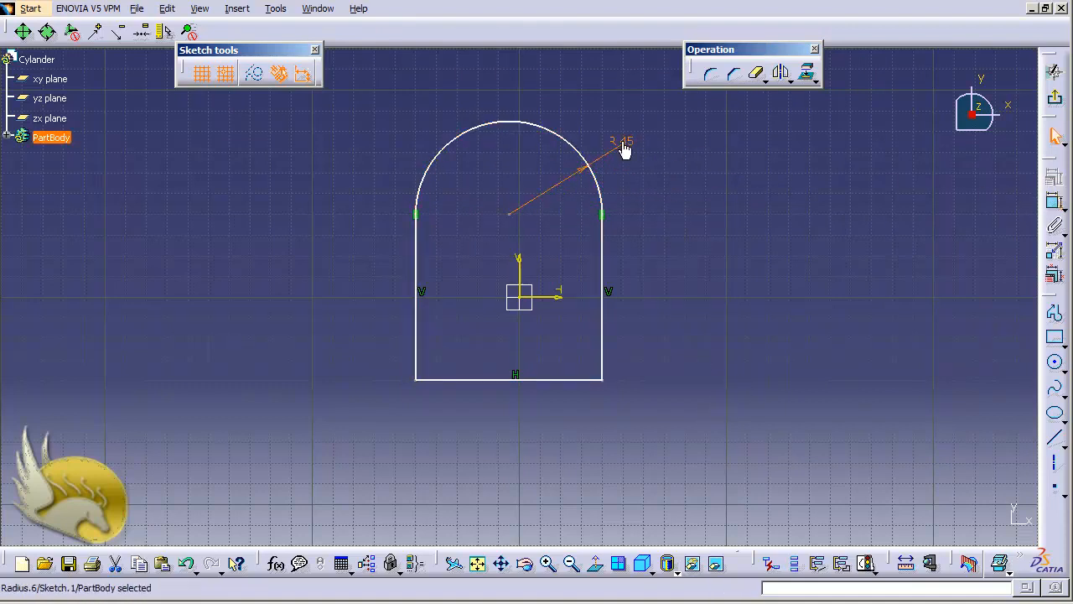
double_click(624, 148)
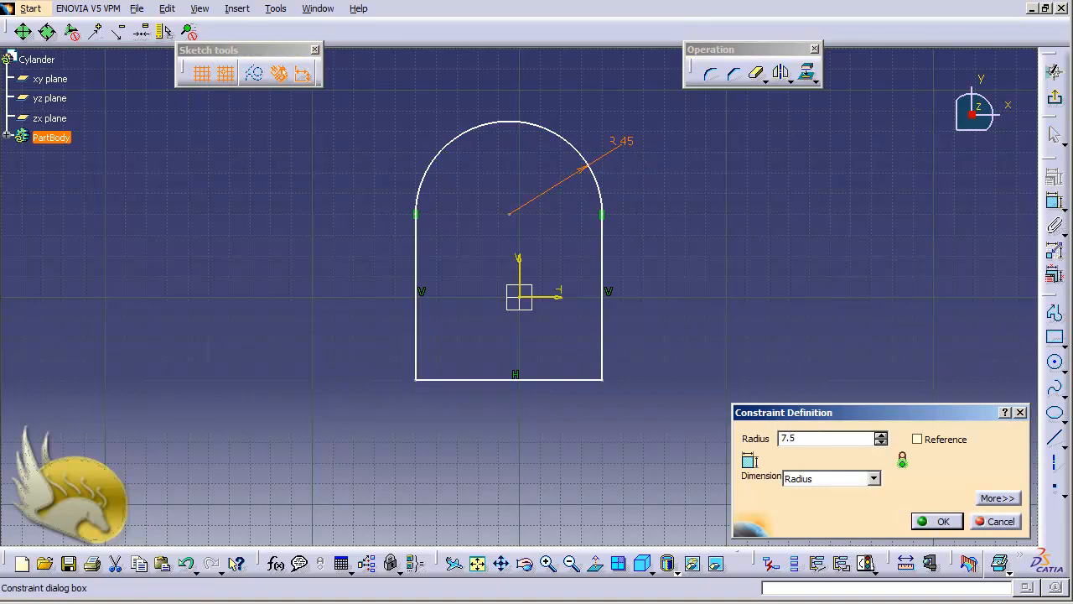
text(7.5)
key(Return)
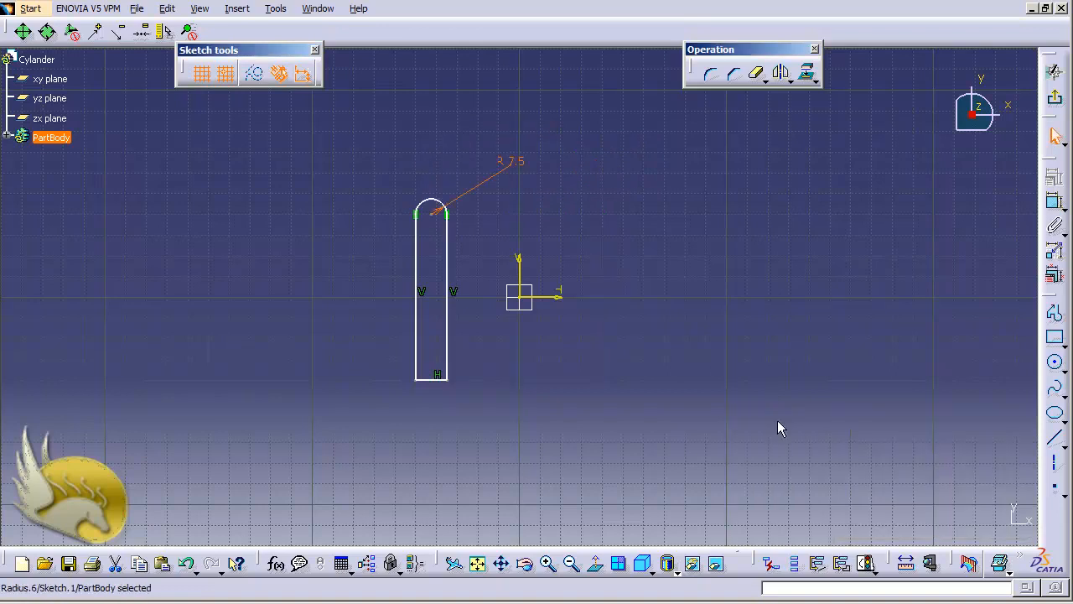
Step: Dimension one vertical side of the profile and set its length to 10 mm
click(1055, 202)
click(450, 259)
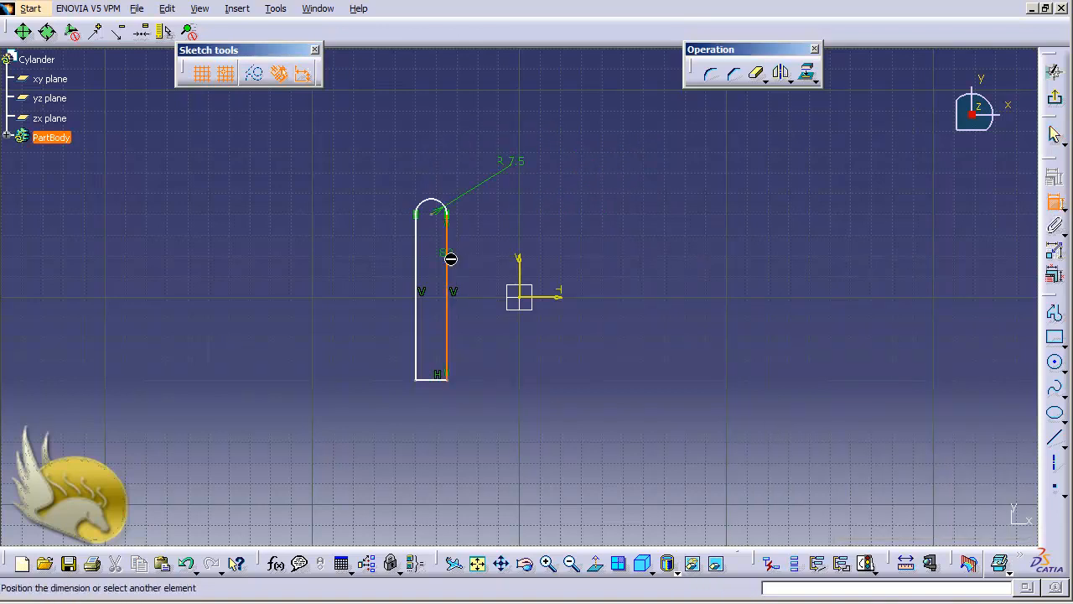
click(457, 256)
double_click(458, 258)
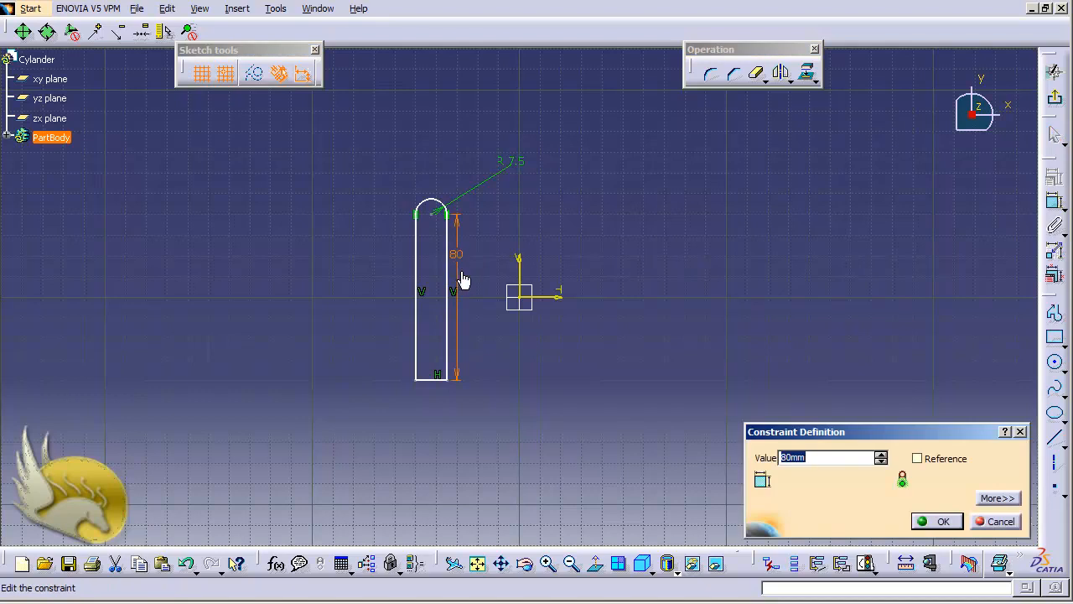
text(10)
key(Return)
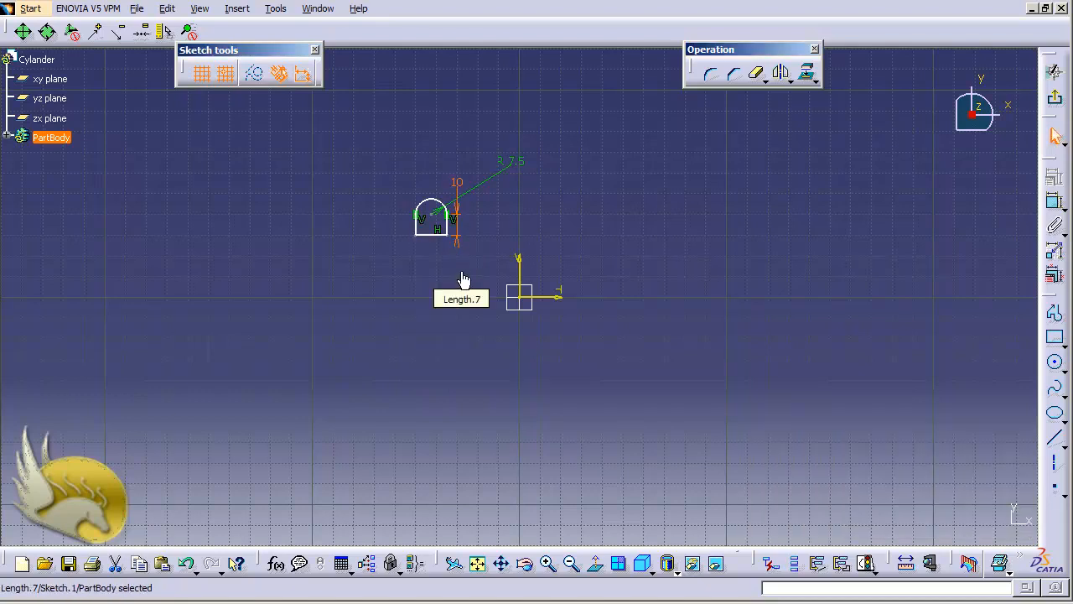
Step: Constrain the profile's two vertical sides to be symmetric about the sketch's vertical axis
click(416, 223)
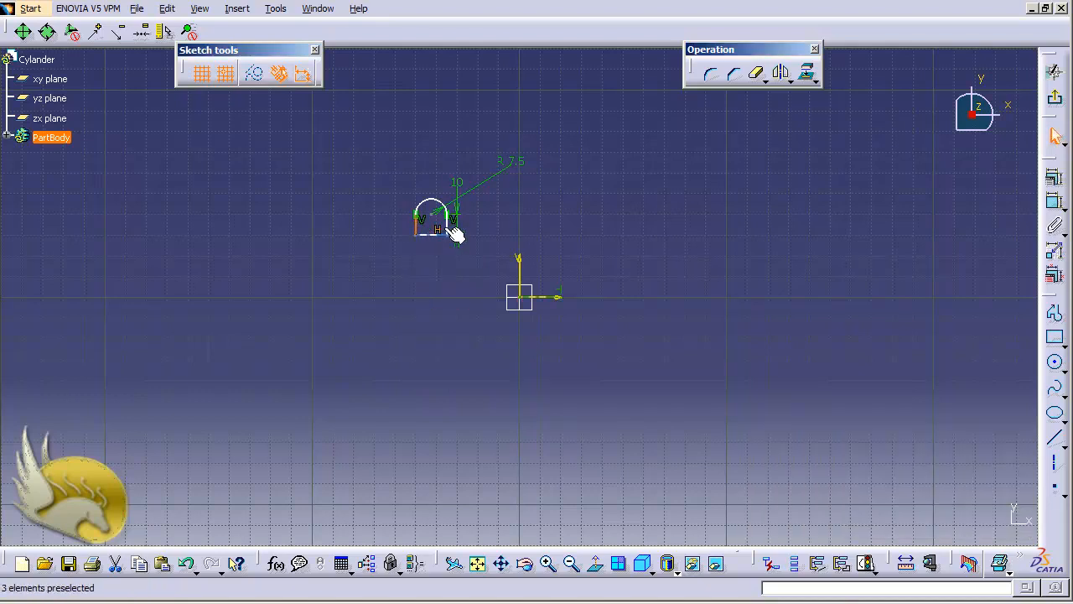
ctrl+click(447, 225)
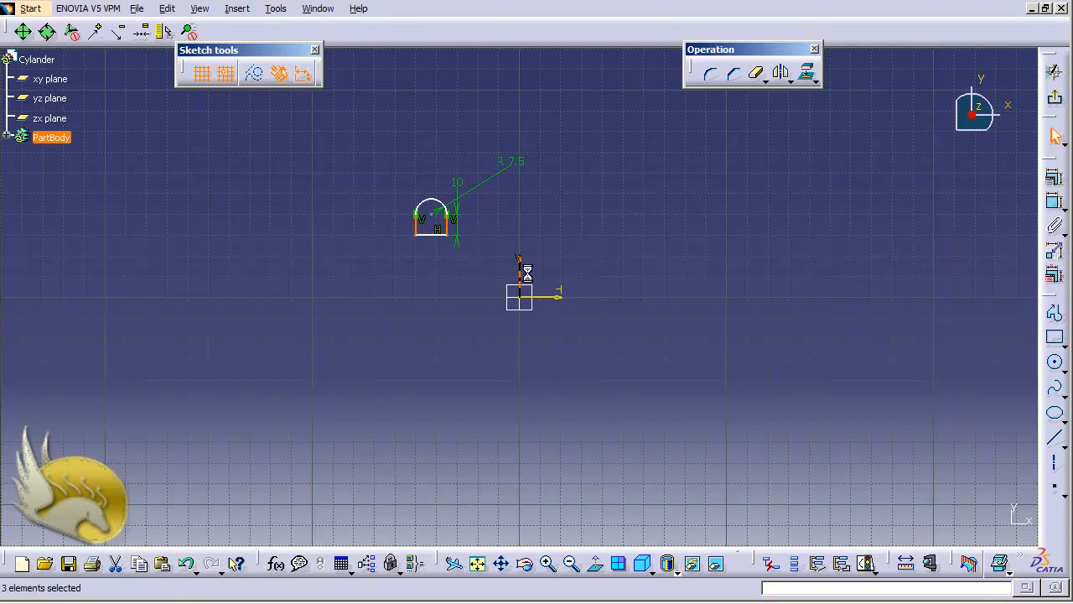
click(1055, 177)
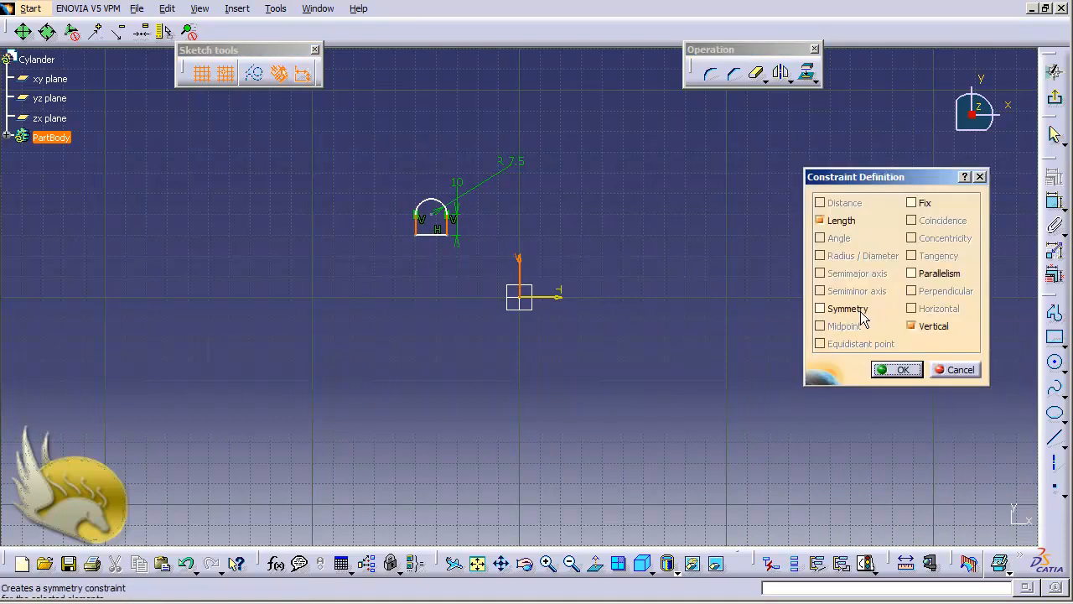
click(848, 308)
click(884, 370)
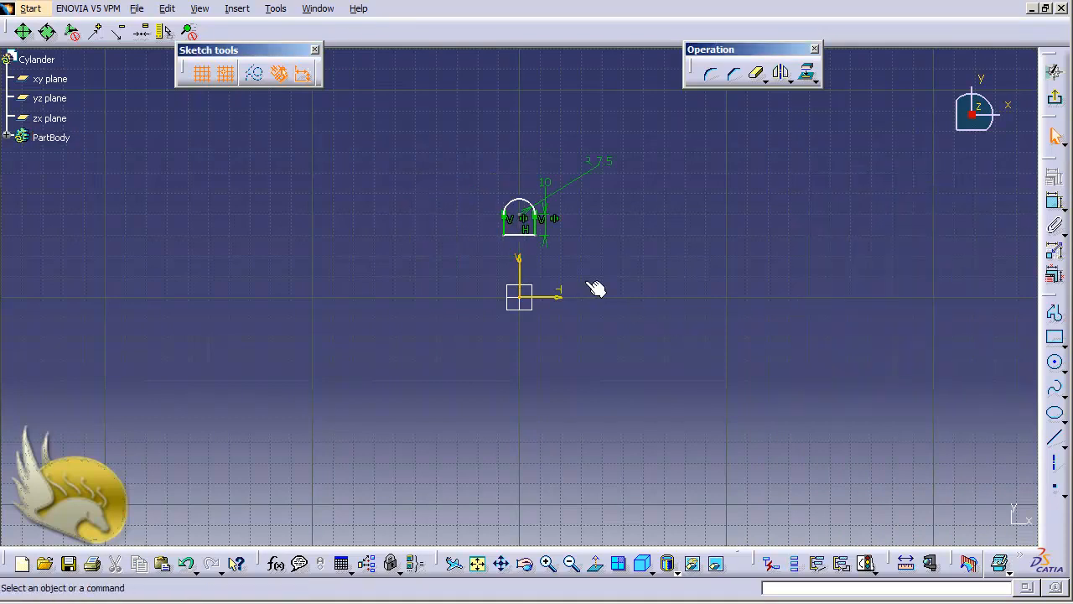
Step: Dimension the distance between the profile's base line and the horizontal axis and set it to 0 mm
click(527, 232)
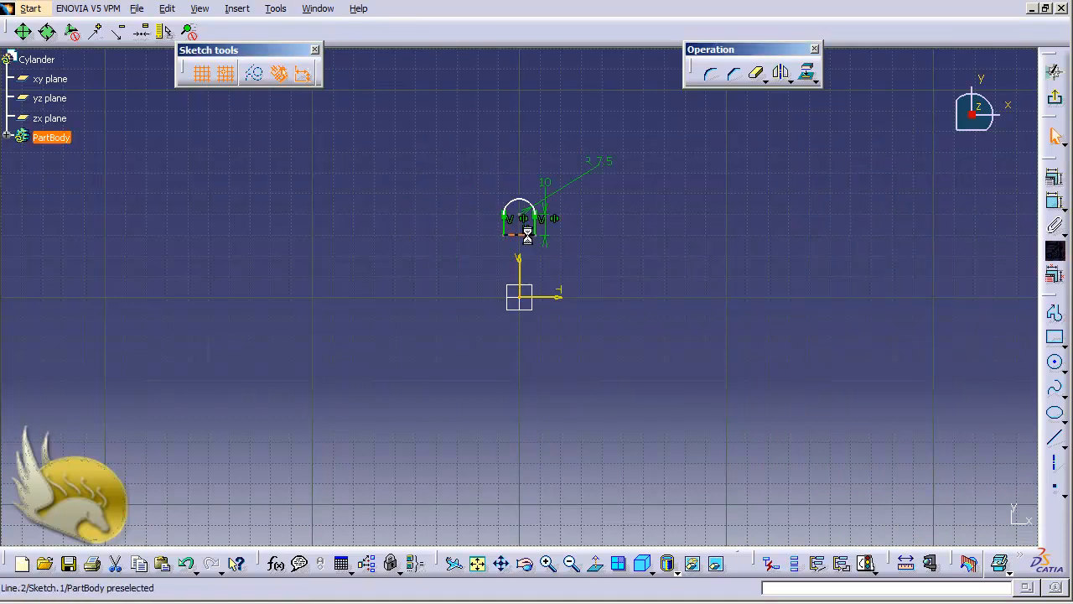
ctrl+click(550, 298)
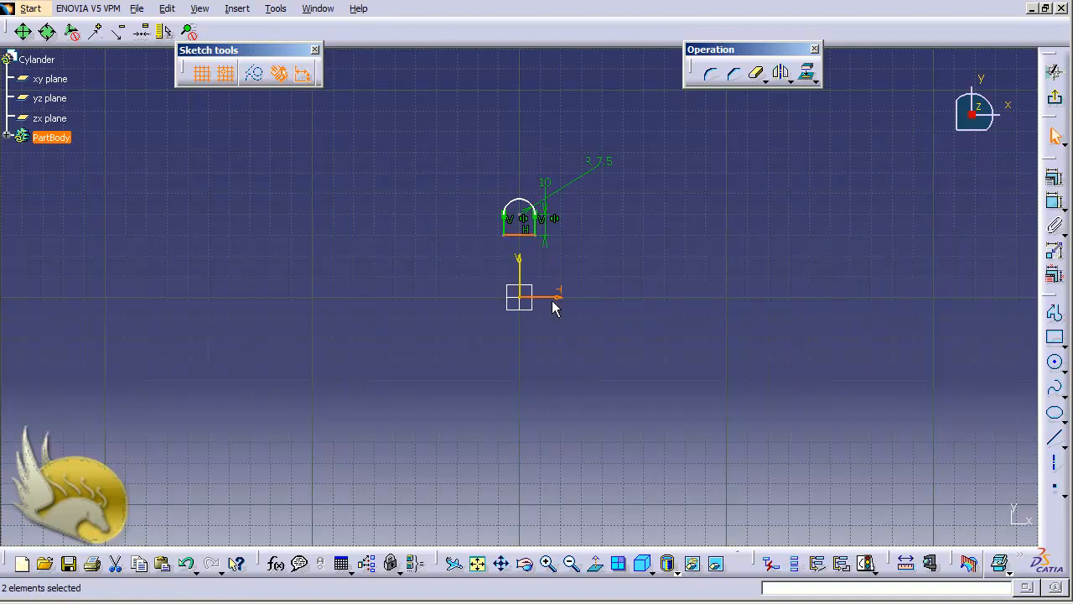
click(1055, 202)
click(798, 273)
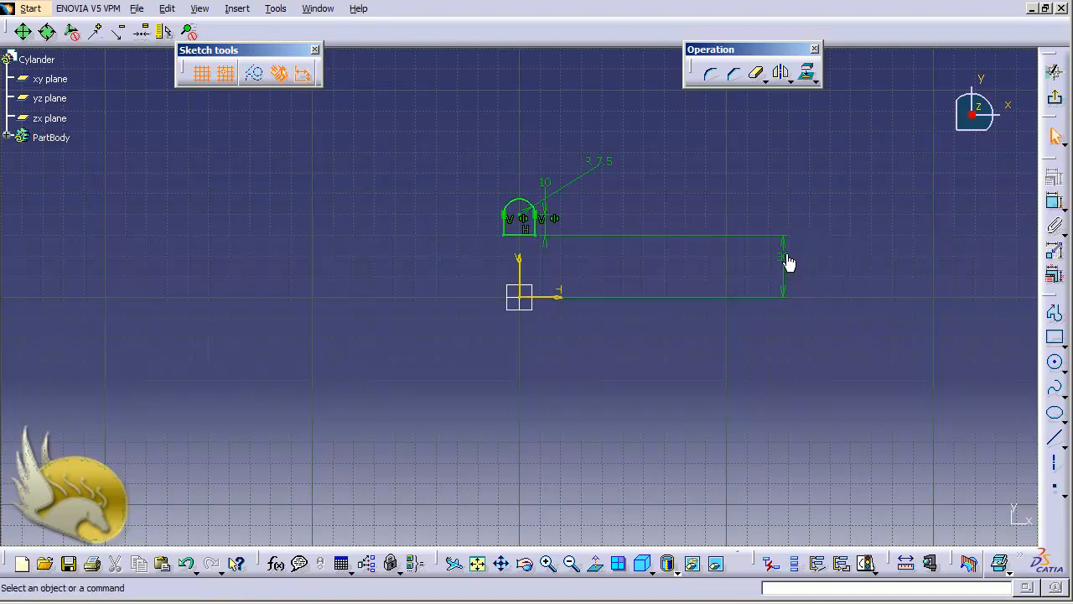
double_click(789, 262)
text(0mm)
key(Return)
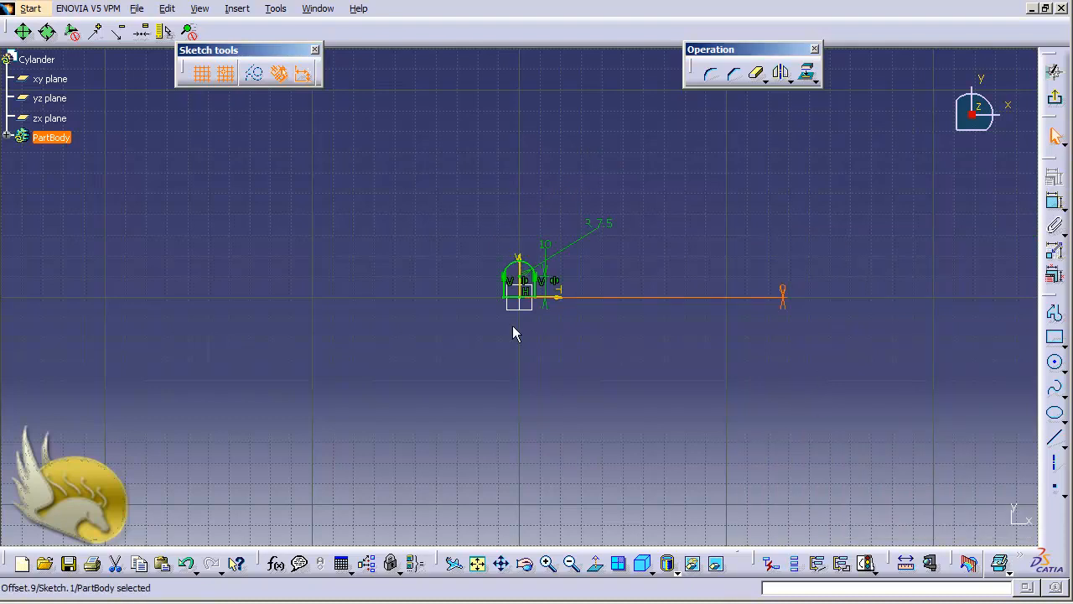
Step: Draw a circle about 28 mm in diameter centred on the arc's centre point
scroll(513, 325, up, 10)
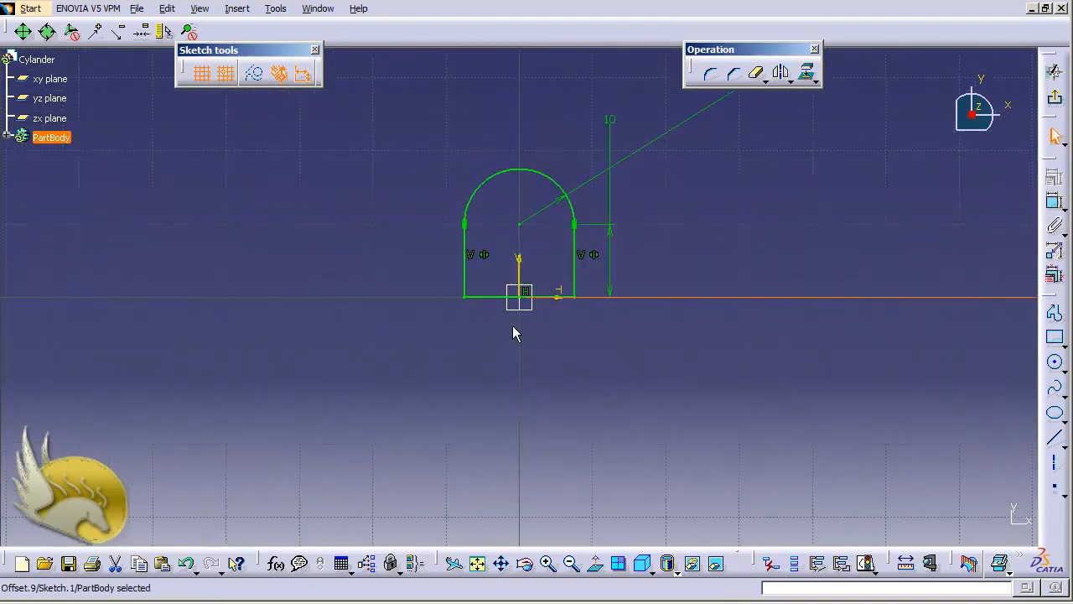
scroll(513, 326, up, 2)
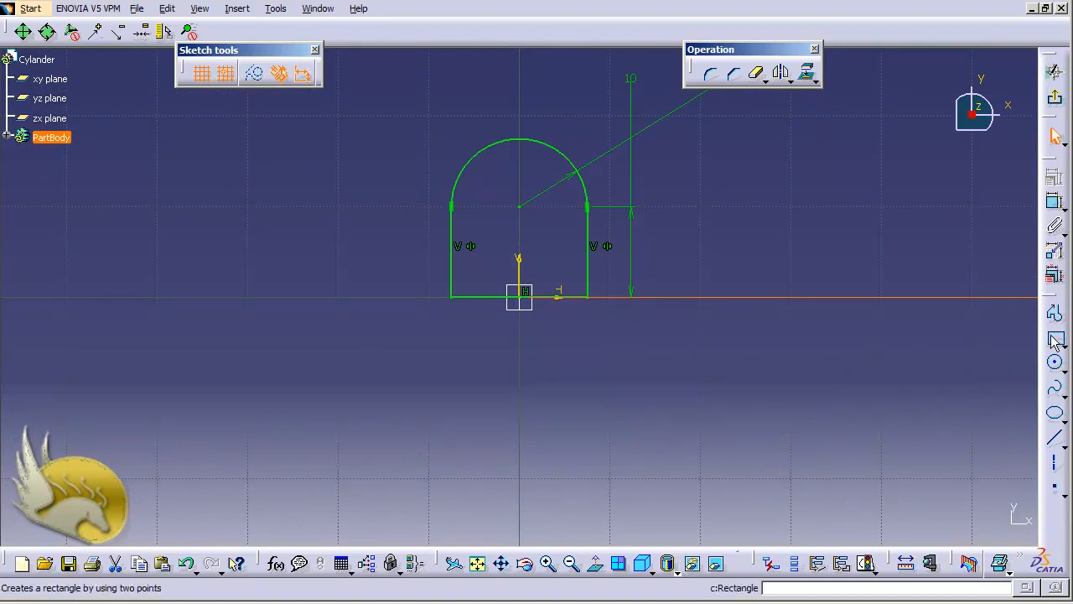
click(1055, 362)
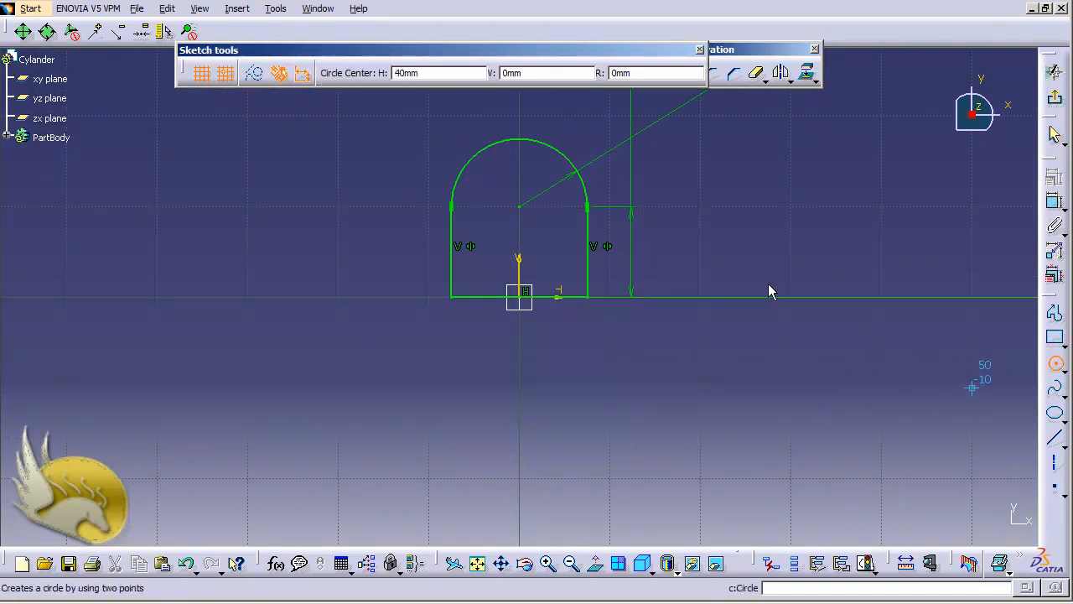
click(520, 206)
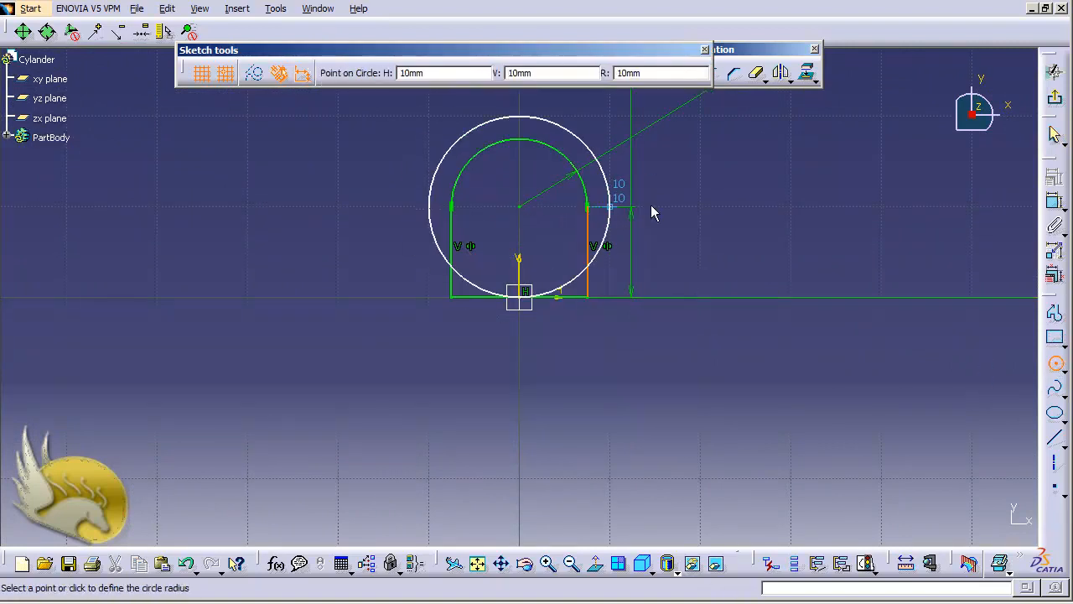
click(648, 158)
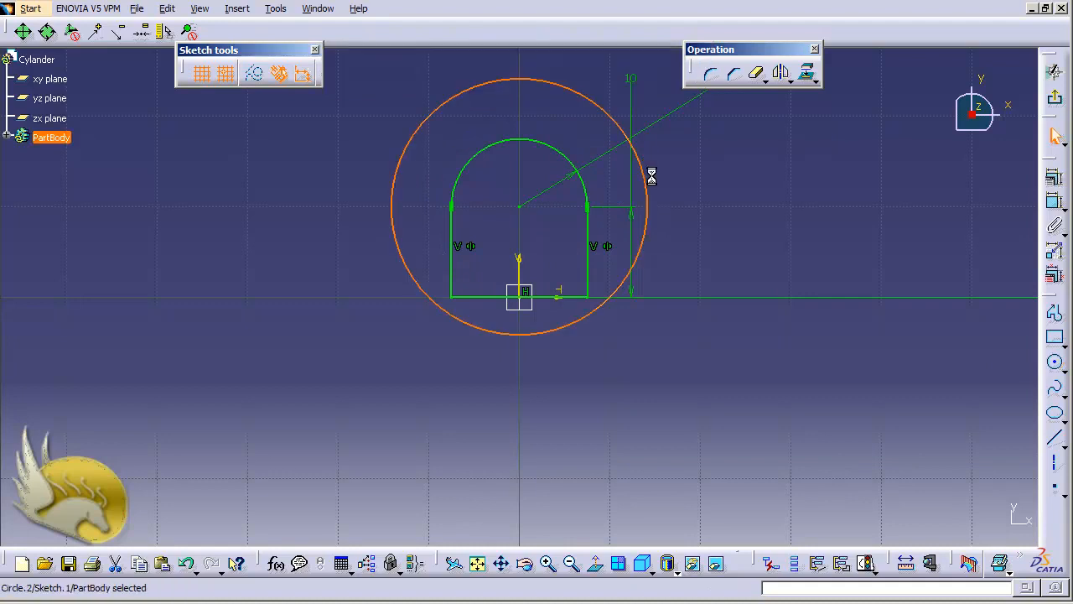
Step: Dimension the circle's diameter and set it to 10 mm
click(1055, 204)
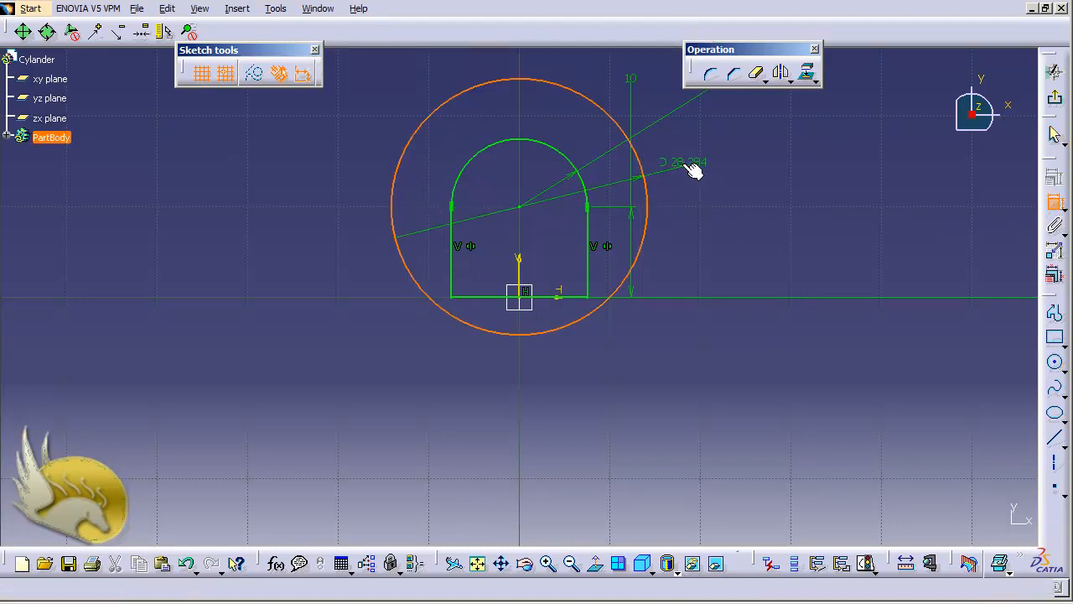
click(675, 155)
double_click(676, 147)
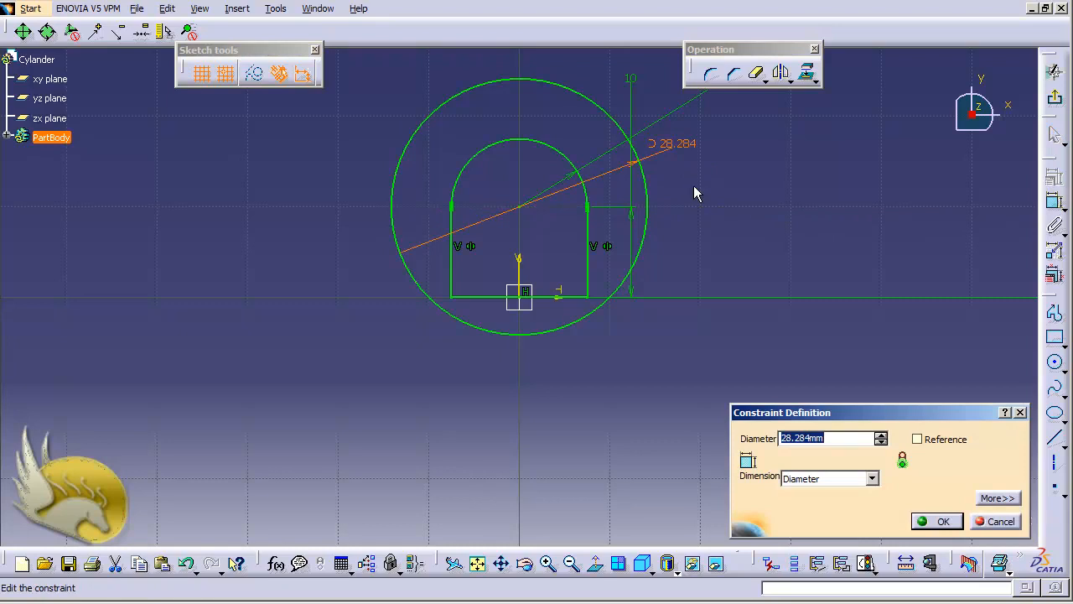
text(10)
key(Return)
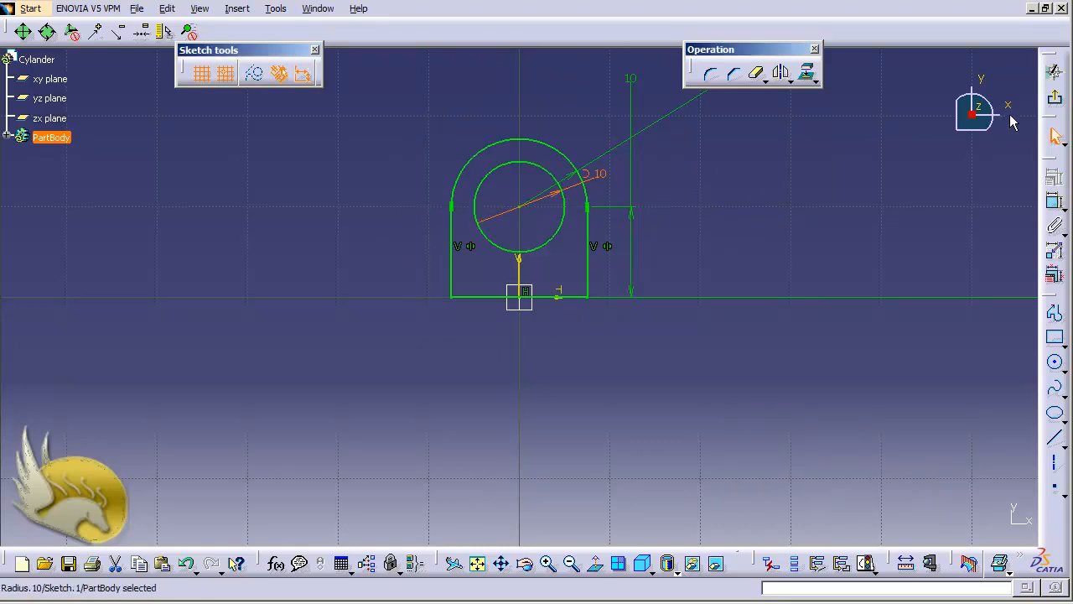
Step: Exit the sketch and create a pad from the profile with a length of 30 mm
click(1055, 97)
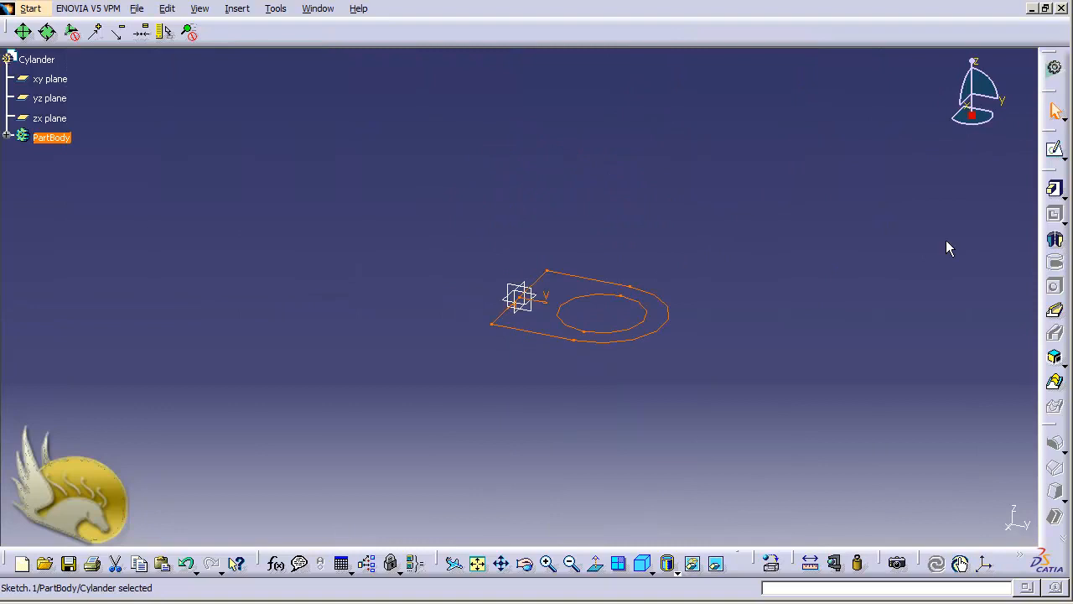
click(1055, 189)
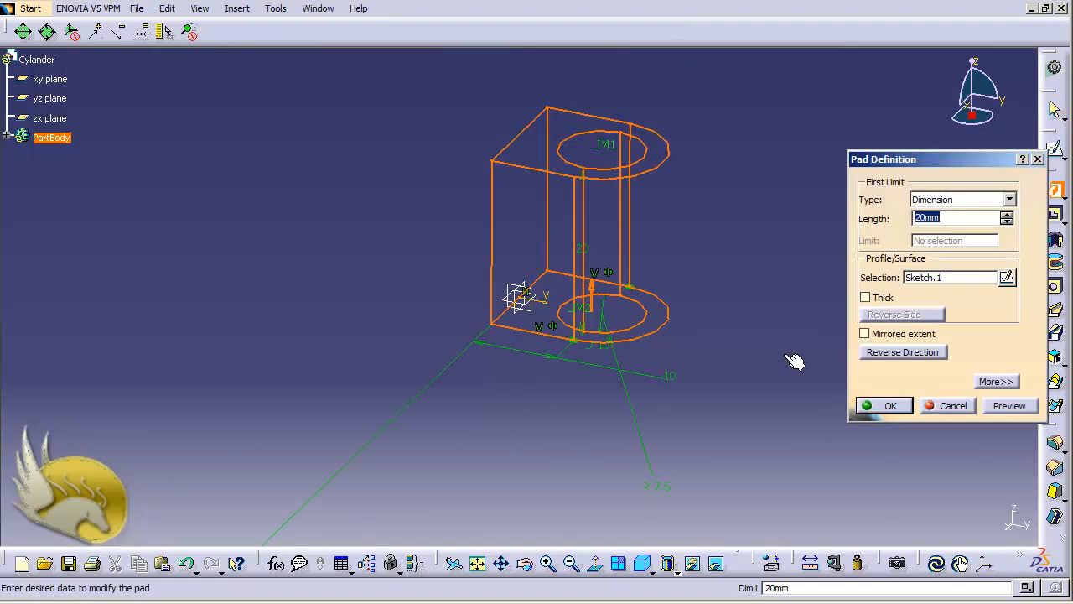
text(30)
key(Return)
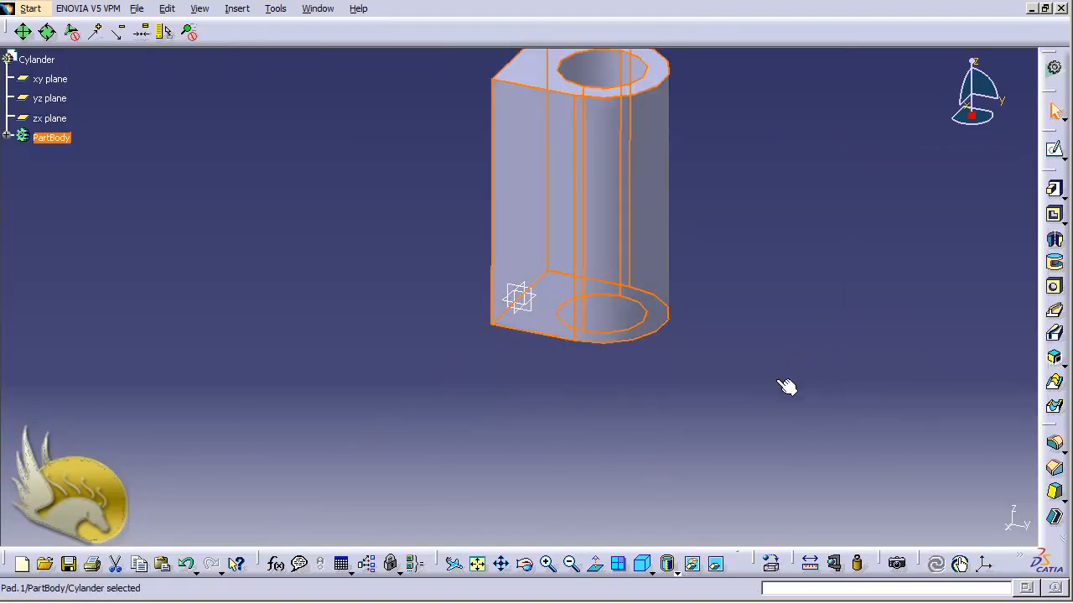
Step: Start a sketch on the block's flat face and draw a circle of 10 mm radius centred at H 20 mm, V 30 mm
middle_drag(762, 382, 776, 400)
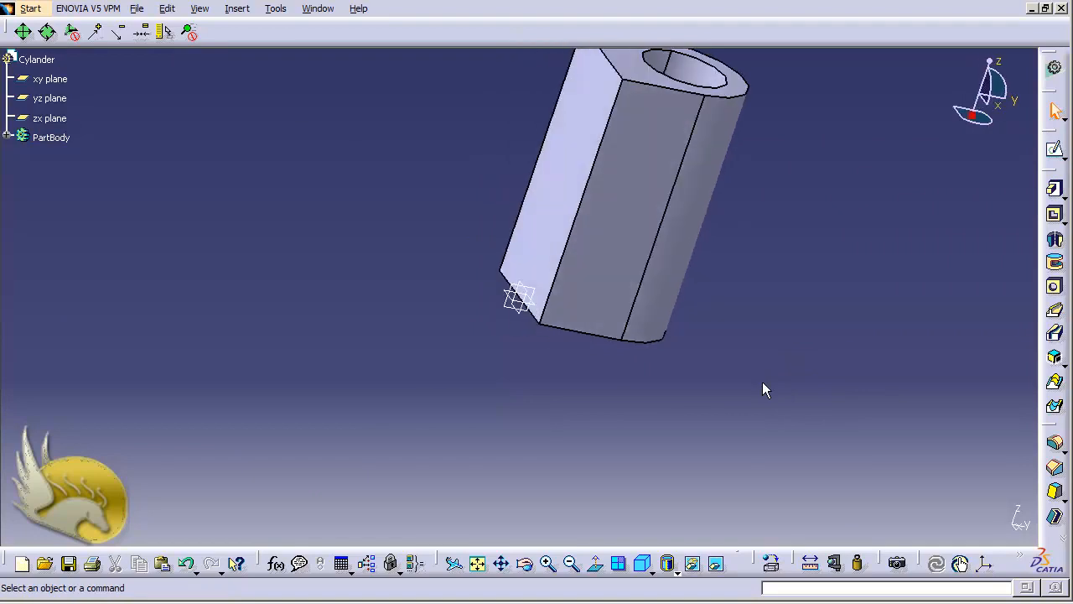
click(556, 233)
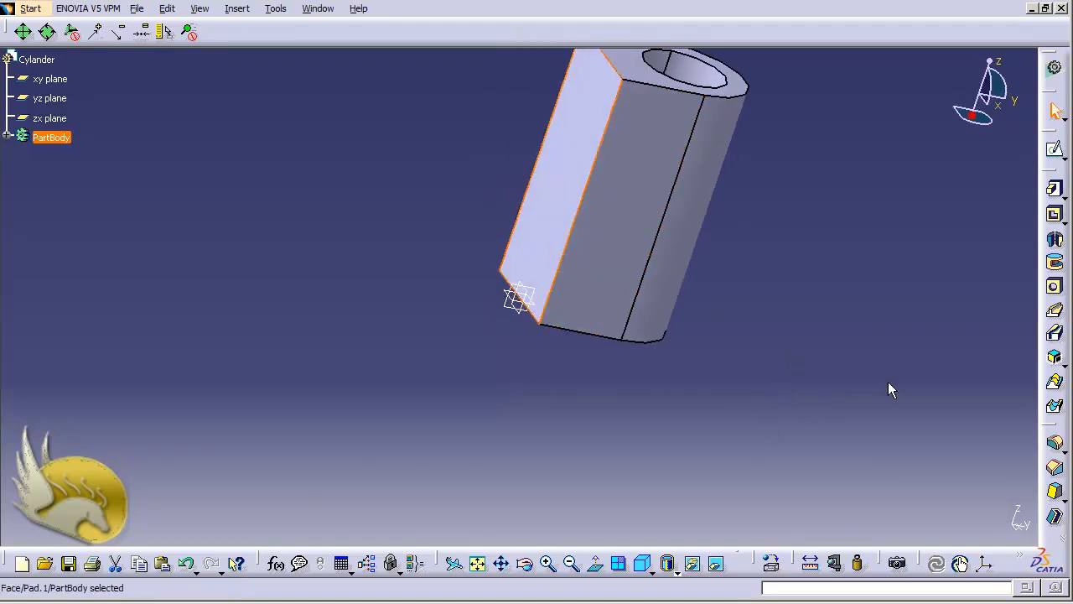
click(1056, 157)
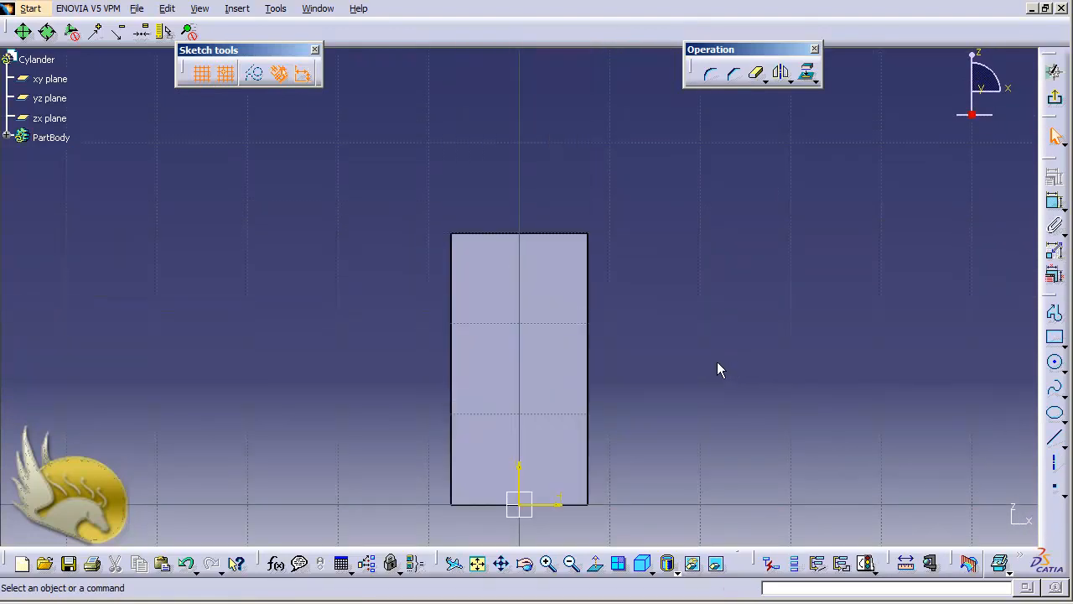
click(1057, 366)
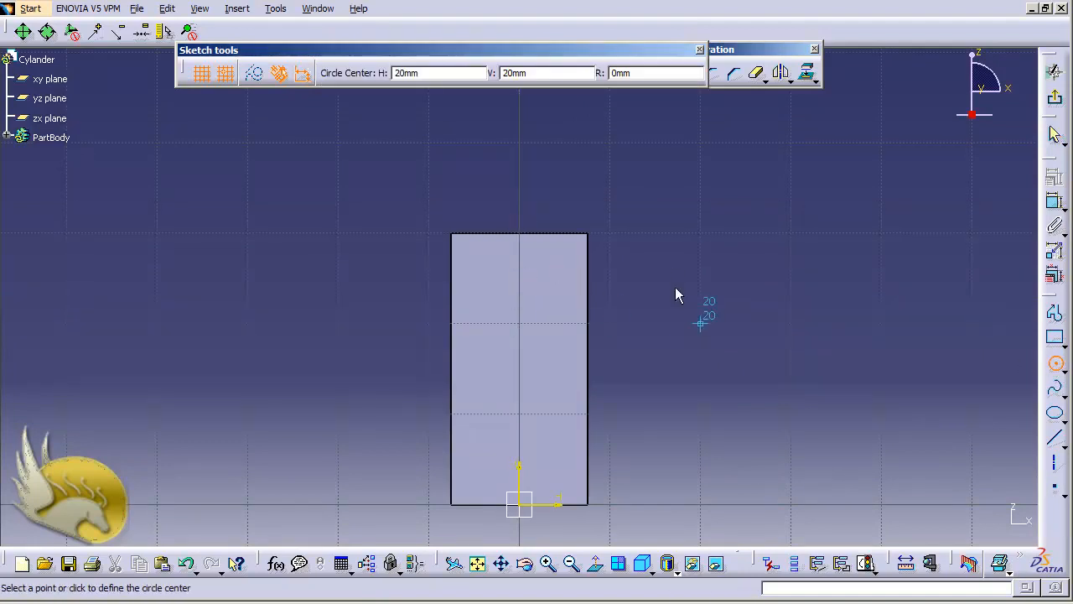
click(699, 235)
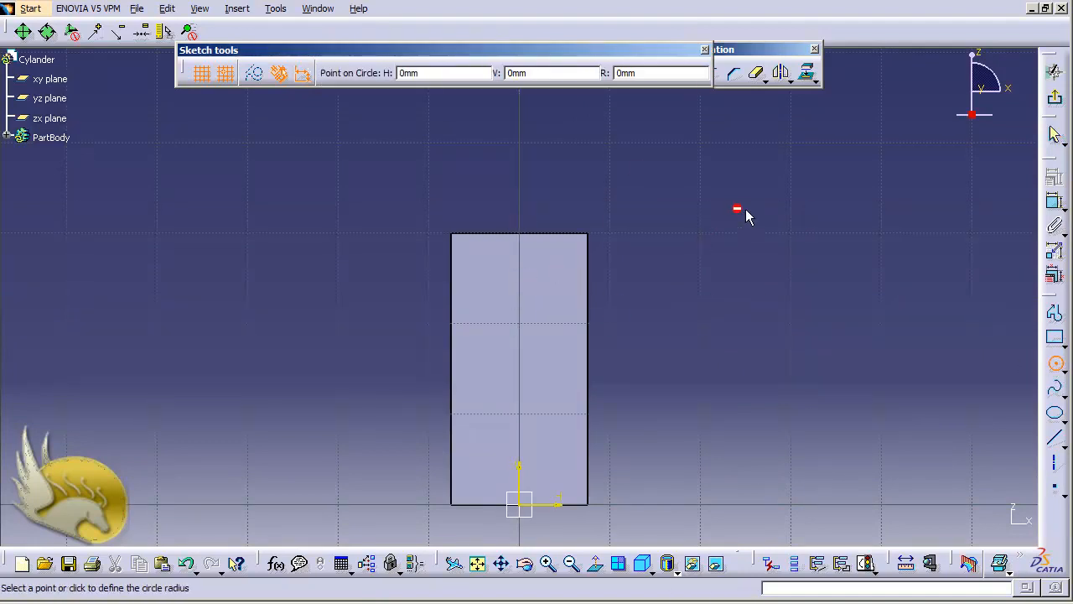
text(10)
key(Return)
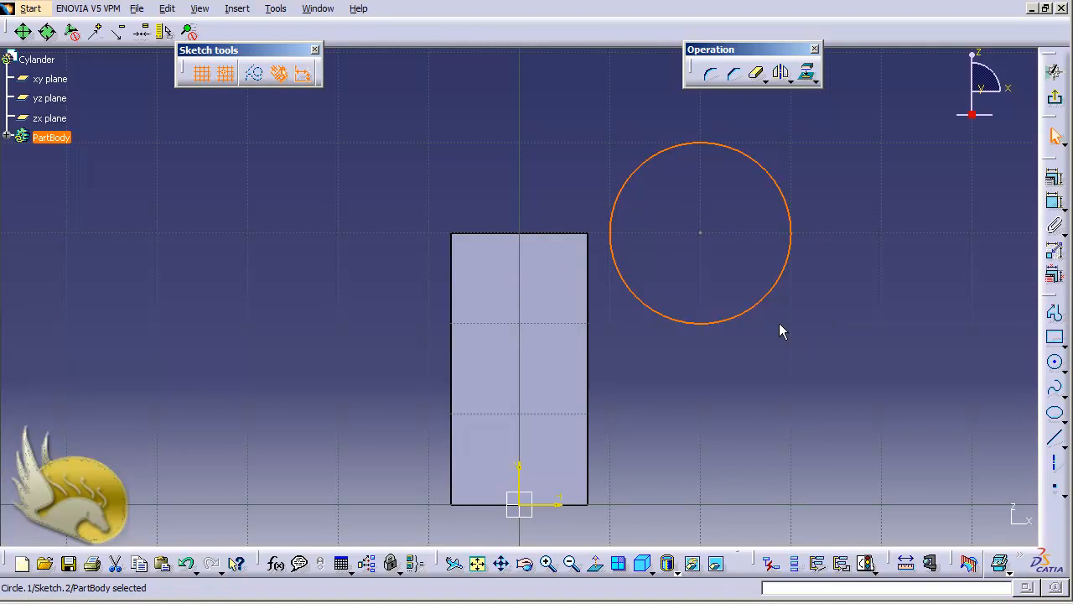
Step: Dimension the circle's diameter and set it to 1.3 mm
click(1055, 202)
click(786, 210)
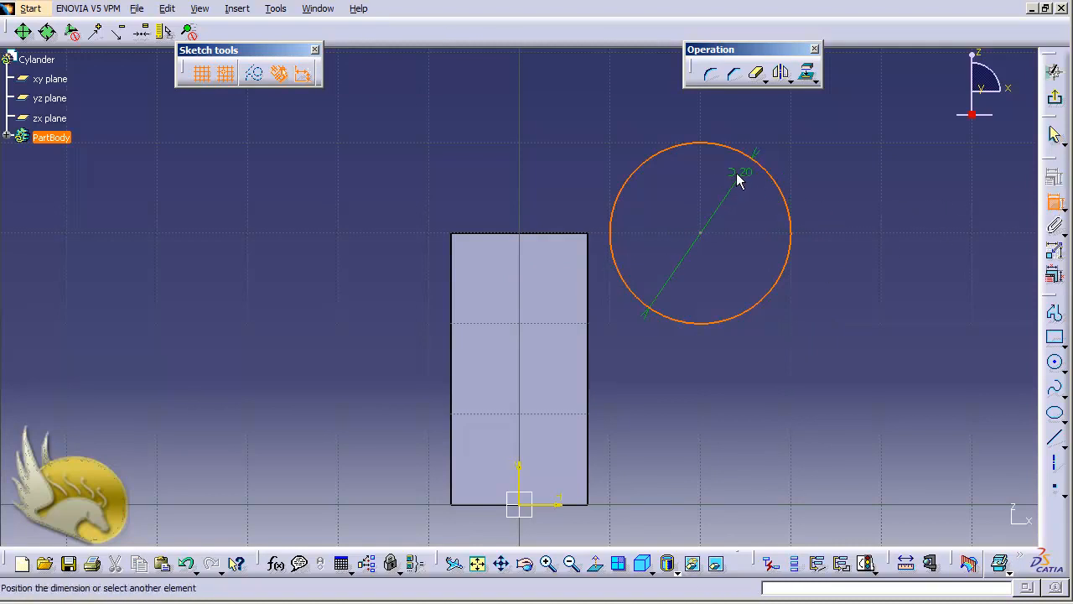
click(810, 160)
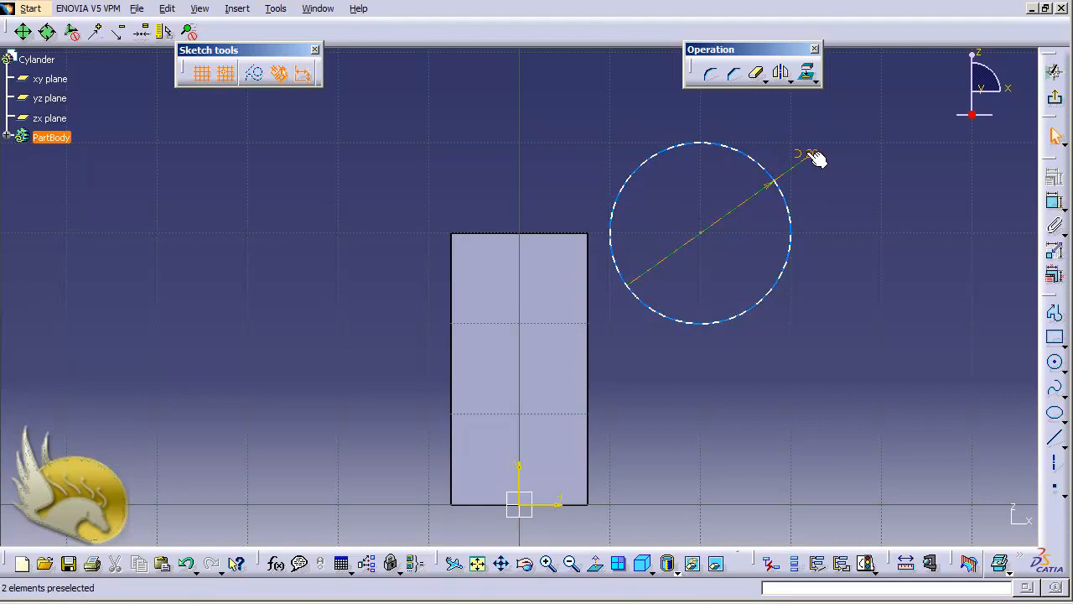
double_click(815, 161)
text(1.3)
key(Return)
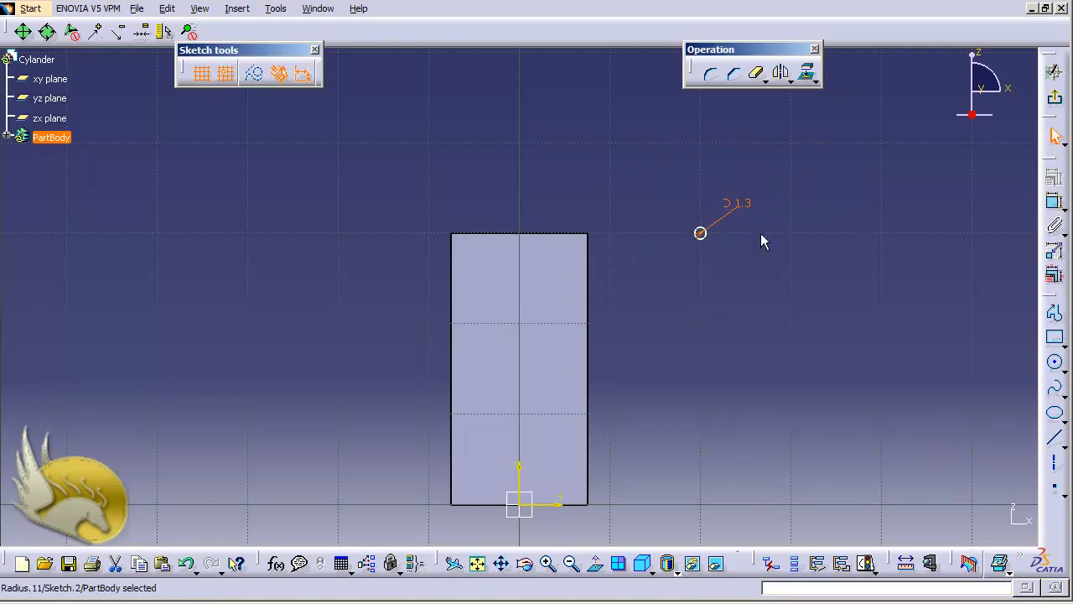
click(760, 256)
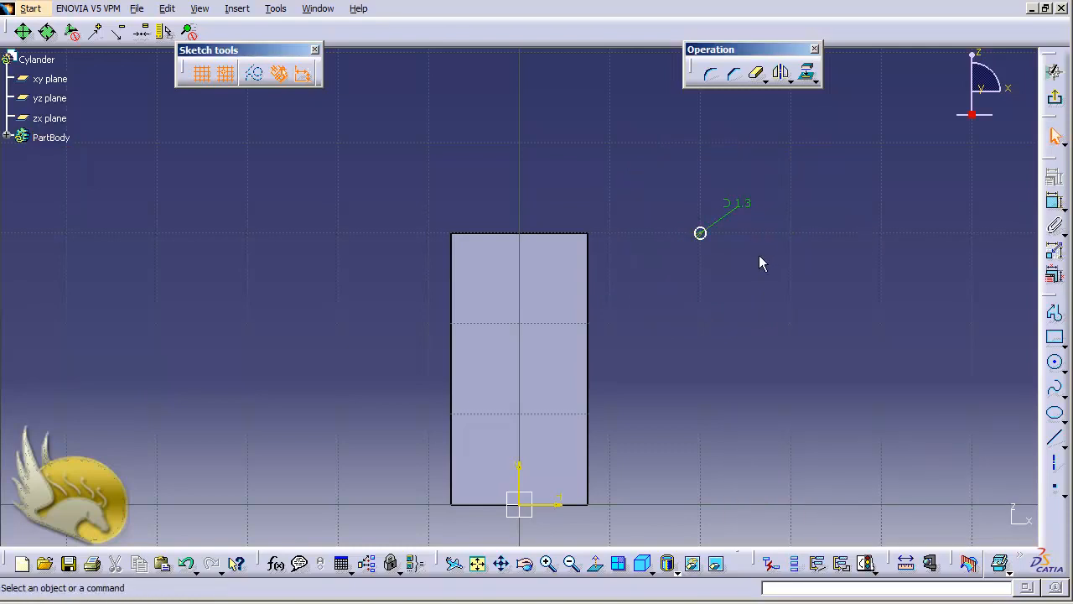
Step: Dimension the horizontal distance from the circle's centre to the face's left edge and set it to 2.5 mm
scroll(759, 255, up, 4)
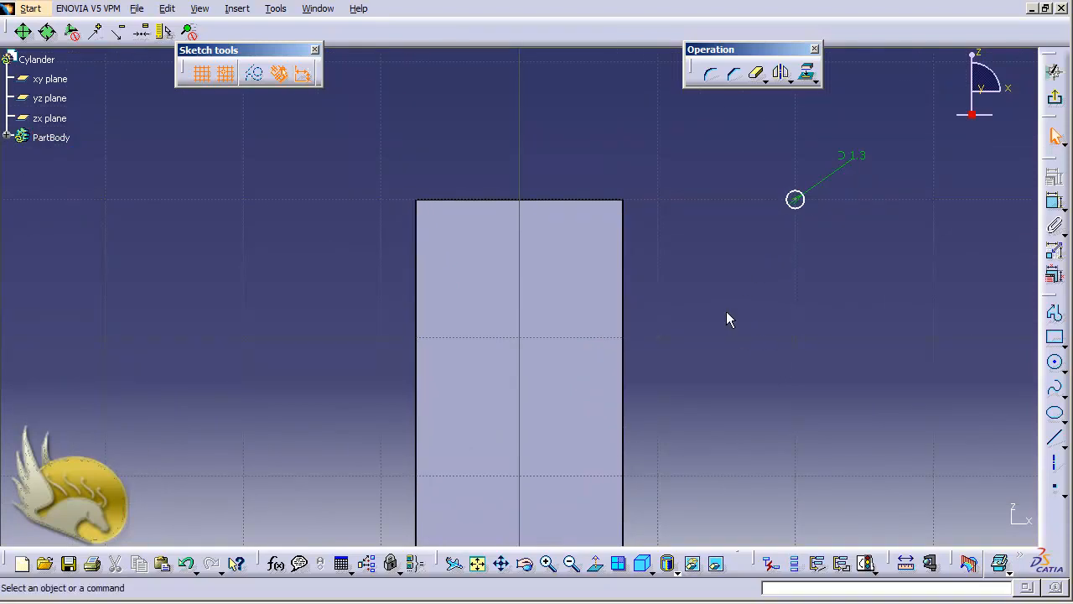
click(1055, 201)
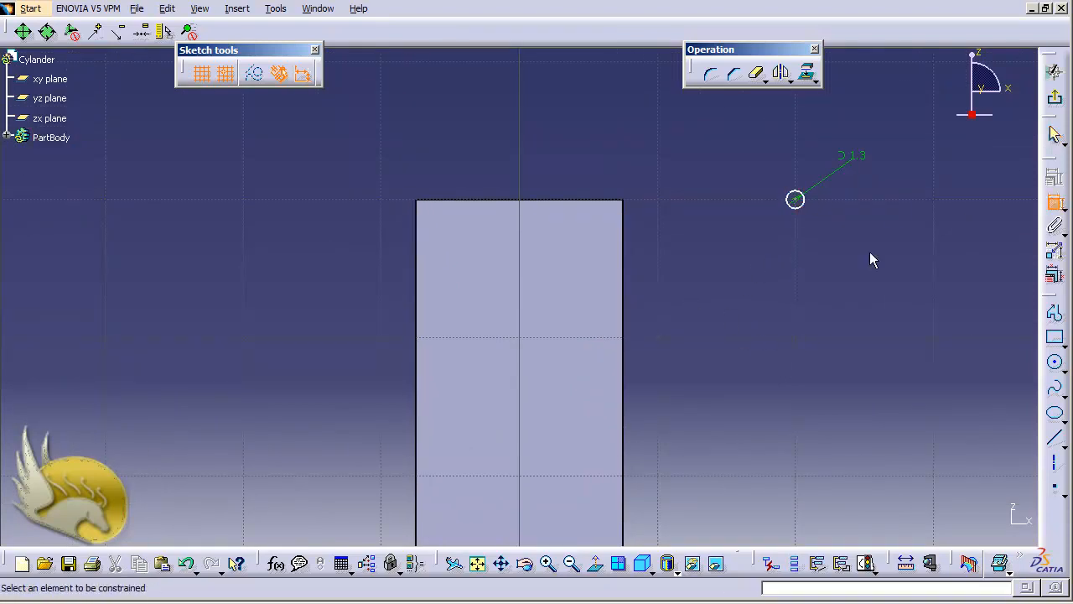
click(796, 199)
click(417, 251)
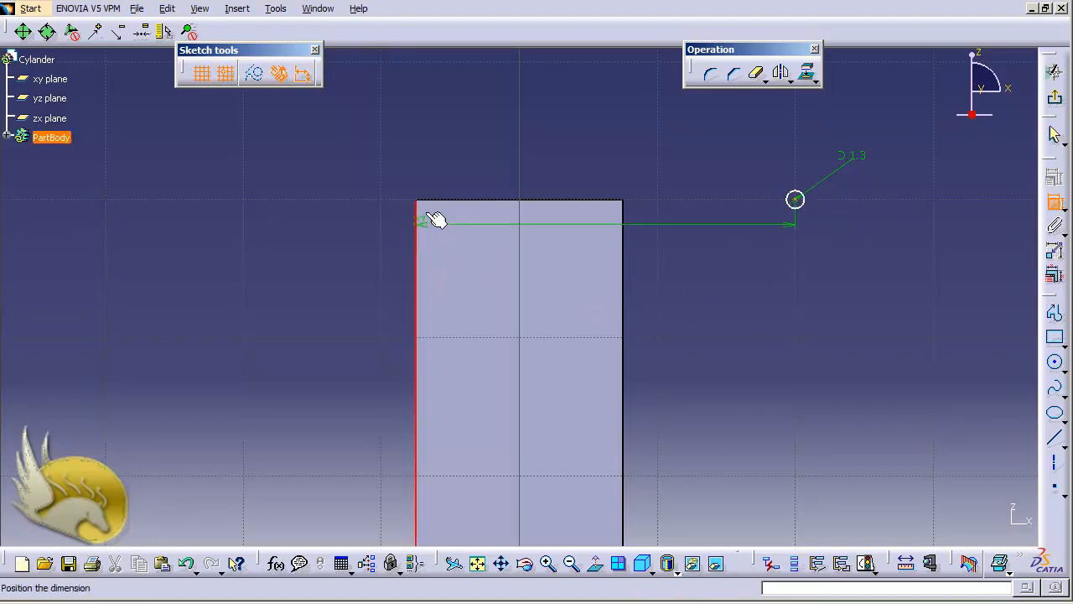
click(429, 165)
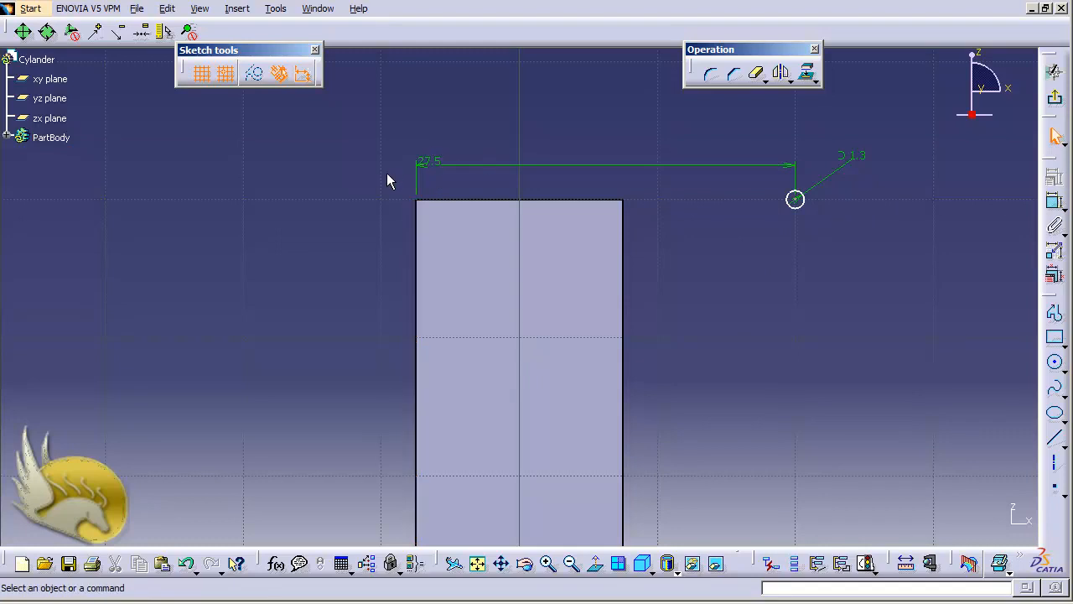
double_click(428, 162)
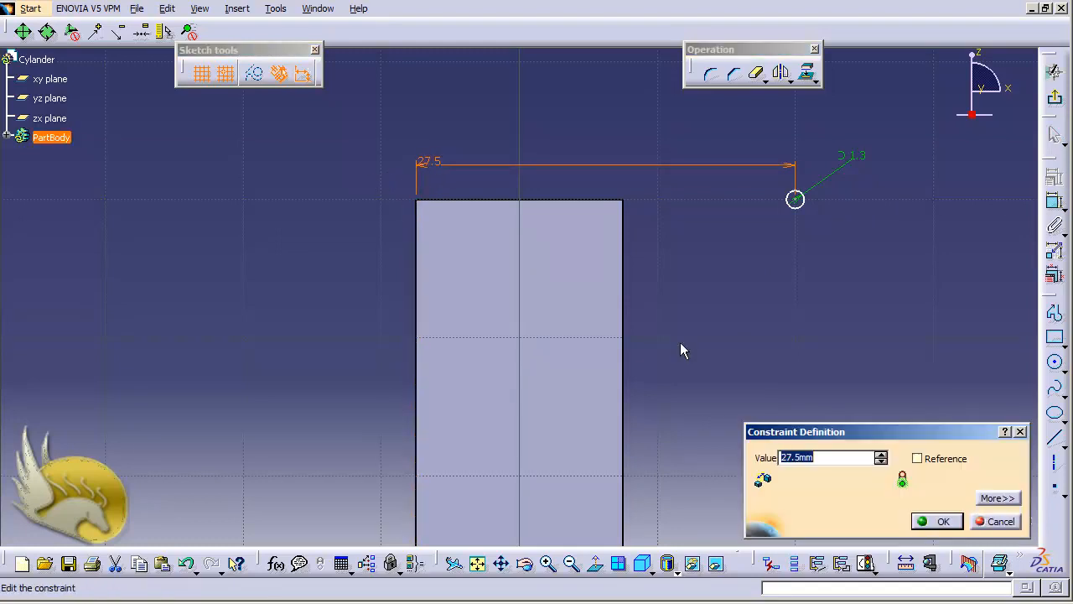
text(2.5)
key(Return)
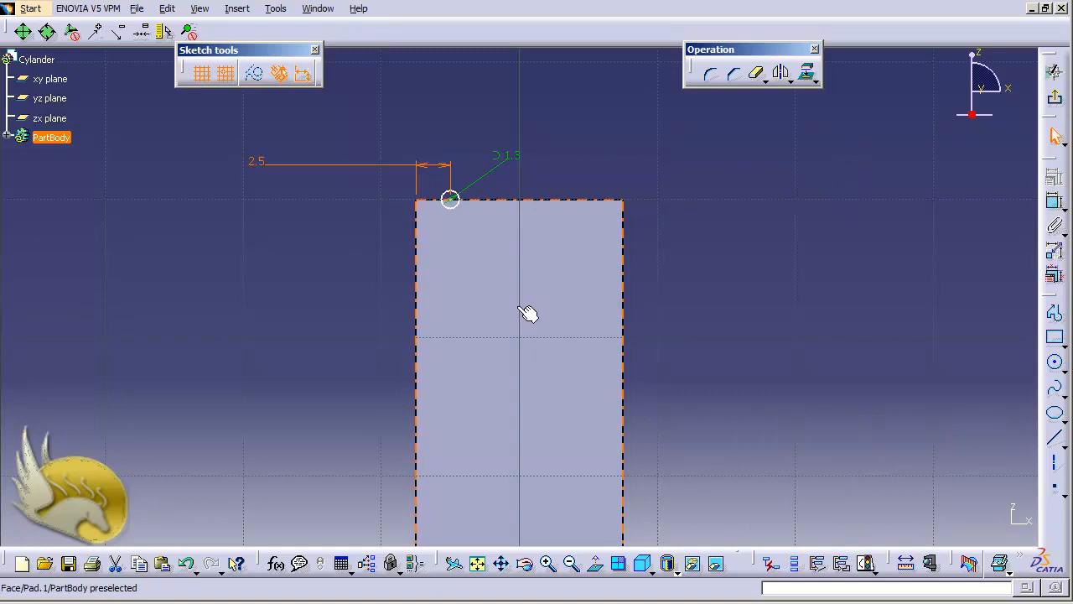
Step: Dimension the vertical distance from the circle's centre to the face's upper edge and set it to 2.5 mm
click(1055, 201)
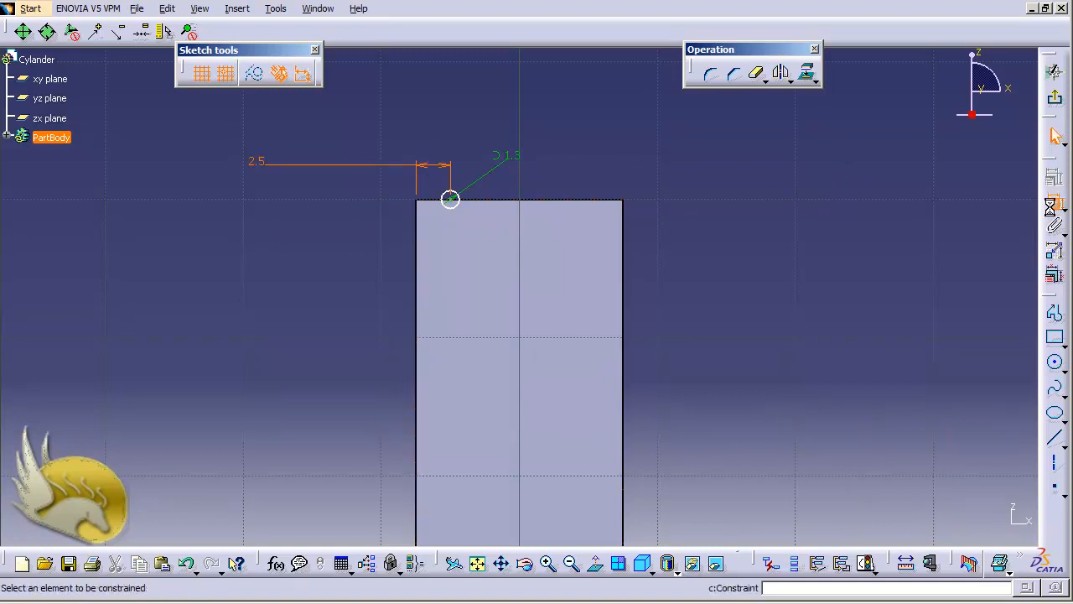
click(451, 198)
click(481, 201)
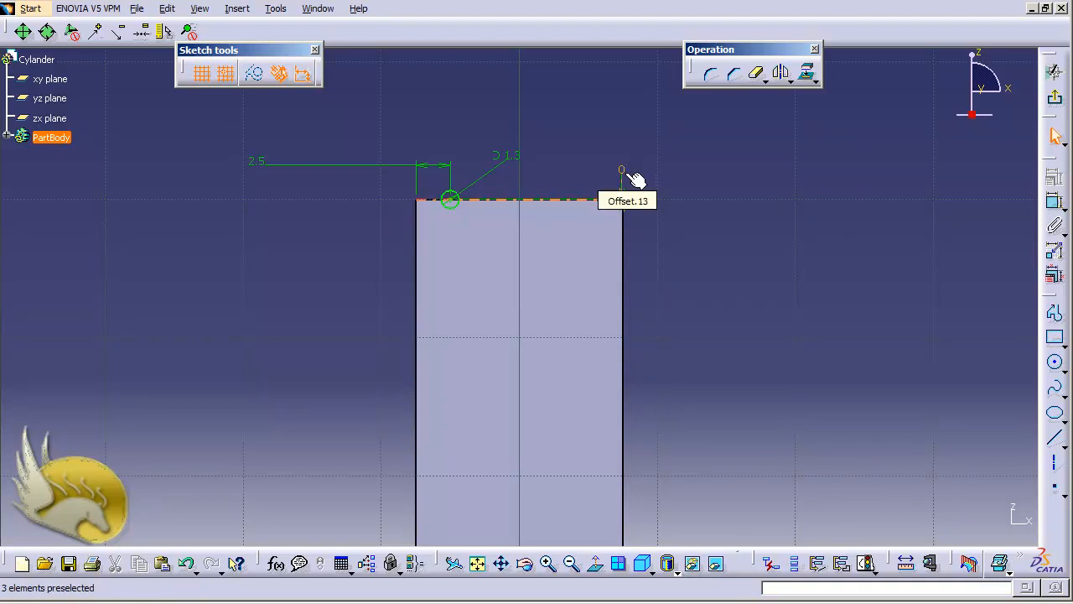
click(623, 175)
double_click(622, 172)
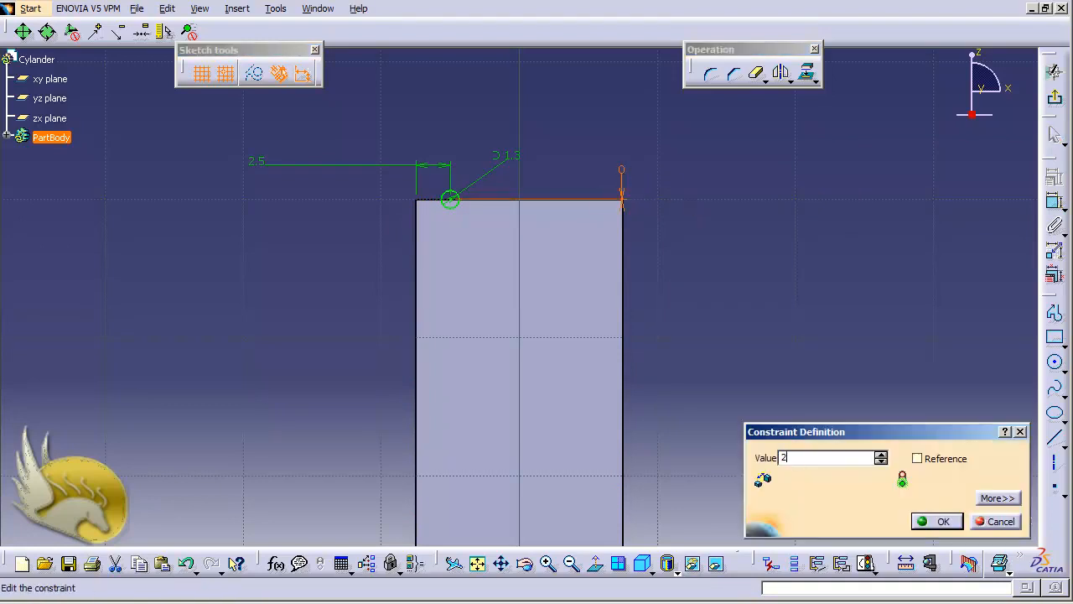
text(2.5)
key(Return)
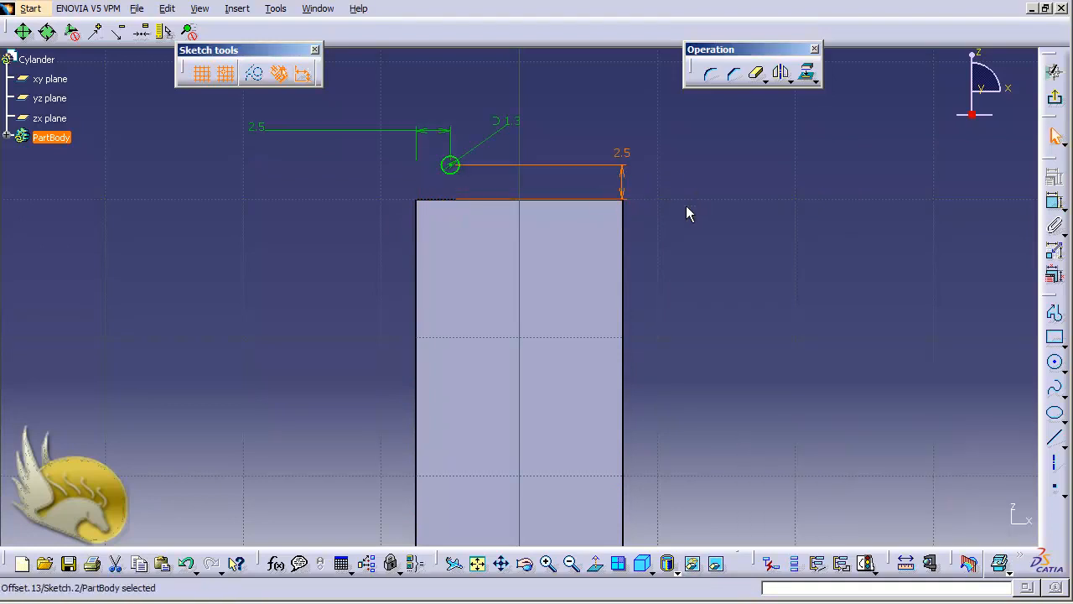
Step: Swap the location of the vertical 2.5 mm offset so the circle lies below the face's upper edge
double_click(622, 179)
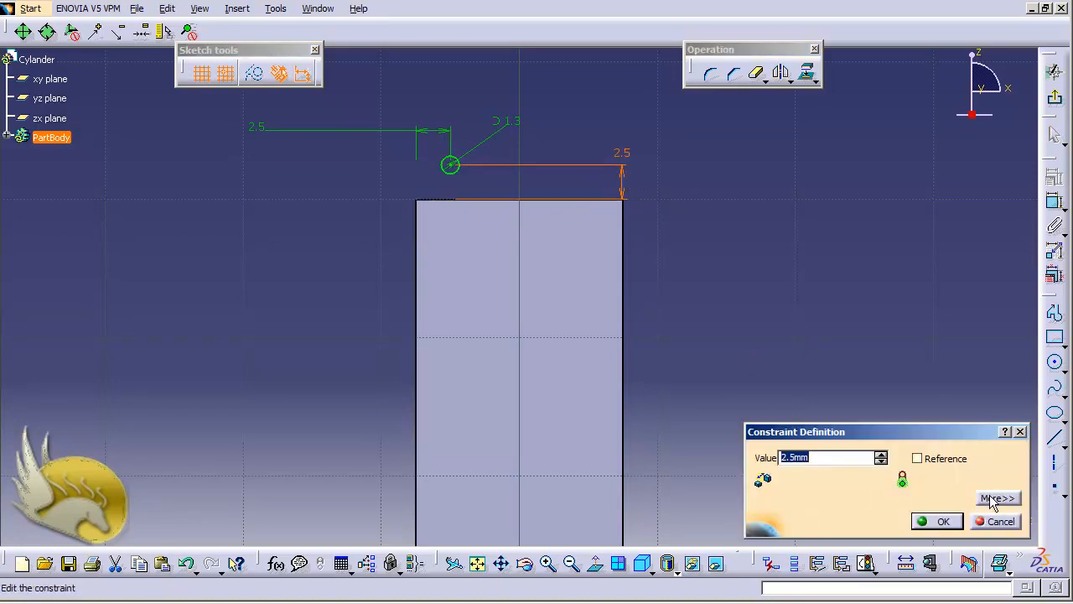
click(997, 499)
click(488, 470)
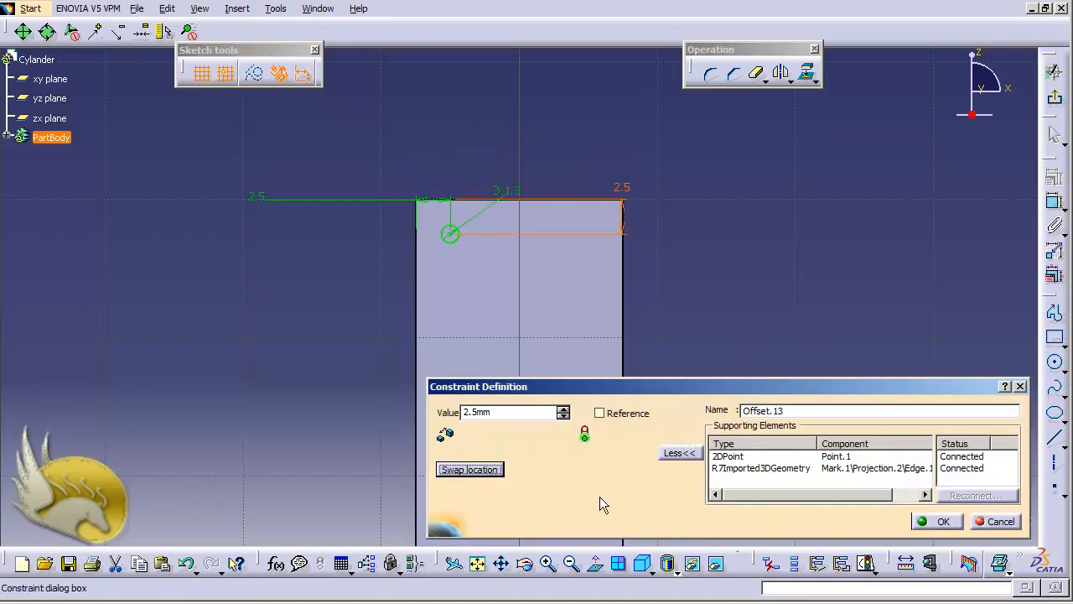
click(921, 522)
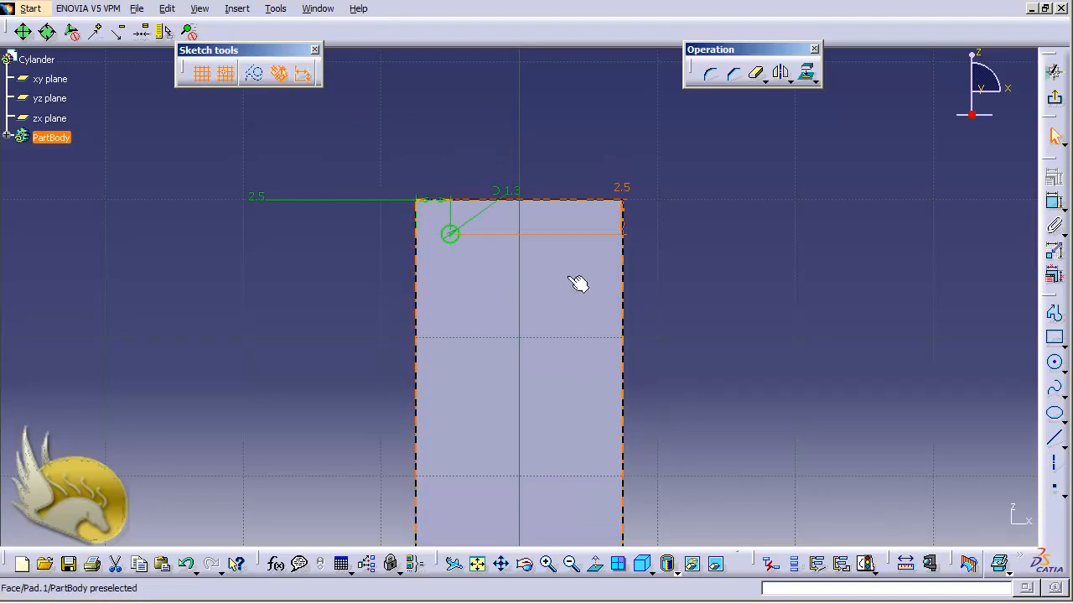
click(697, 278)
Step: Mirror the small circle about the sketch's vertical axis
scroll(693, 275, down, 3)
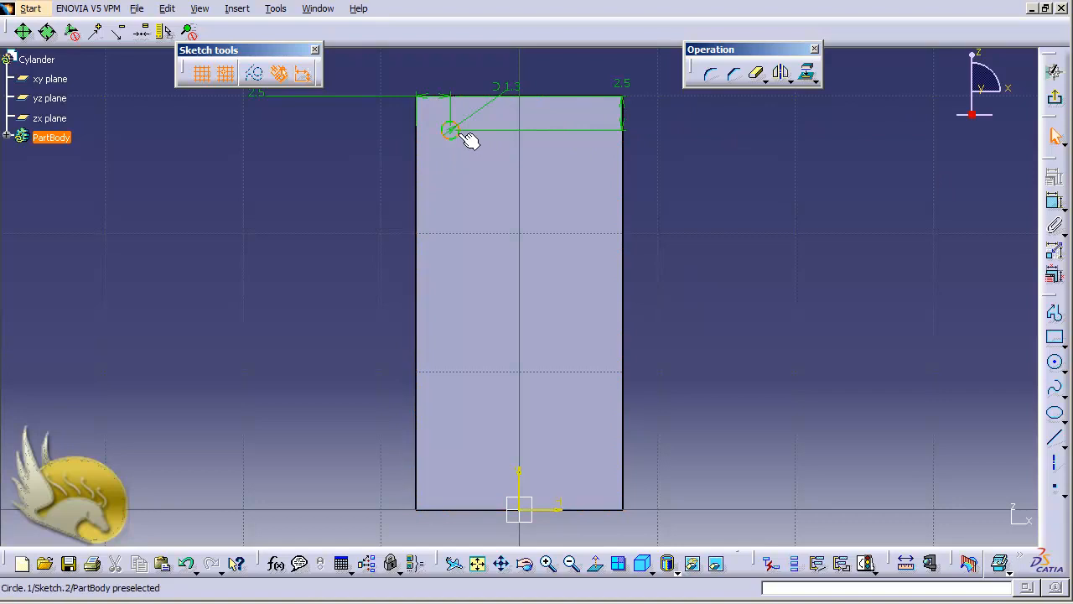
click(782, 76)
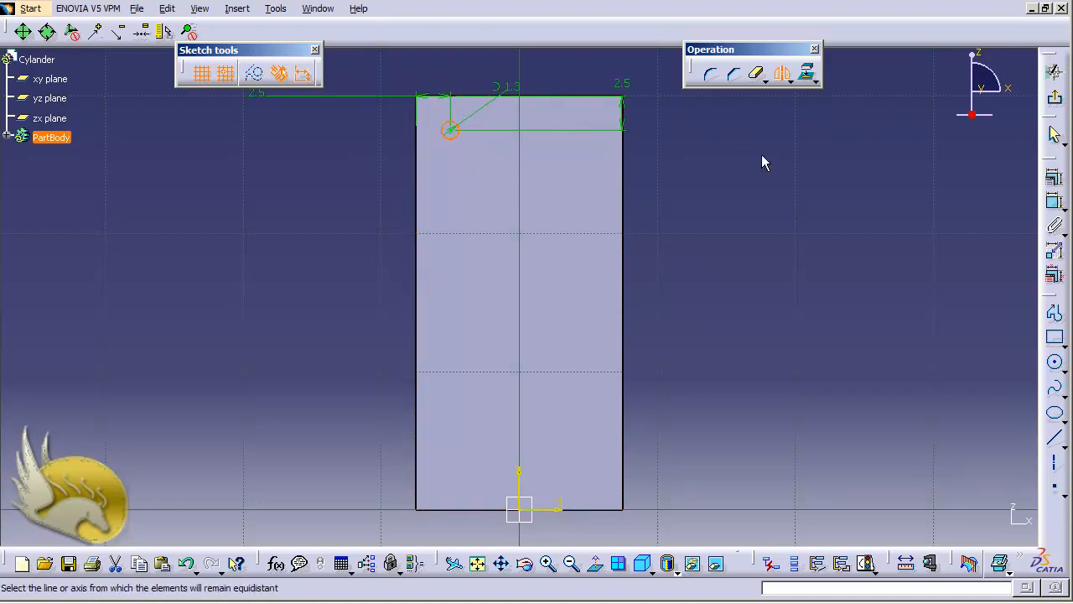
click(519, 475)
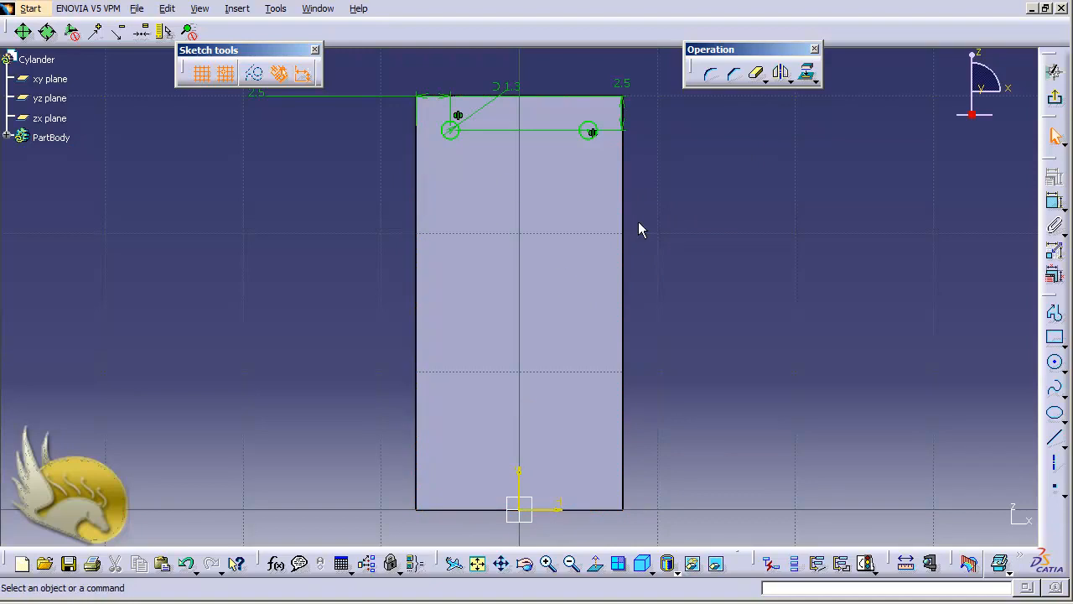
Step: Draw a horizontal axis line 20 mm long across the face at V 10 mm, from H 10 mm to H -10 mm
click(1050, 462)
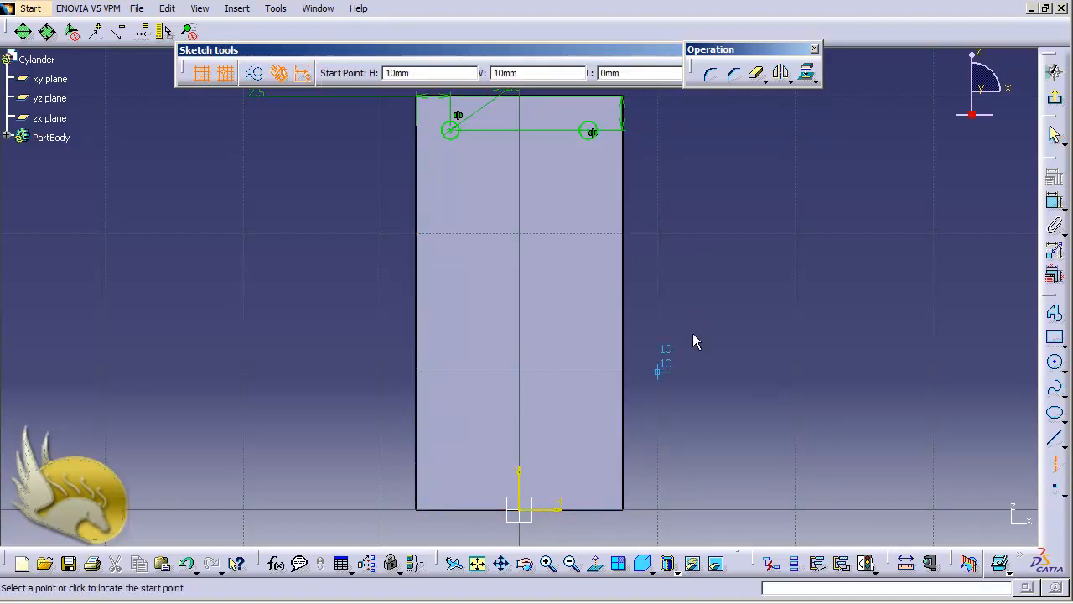
click(675, 369)
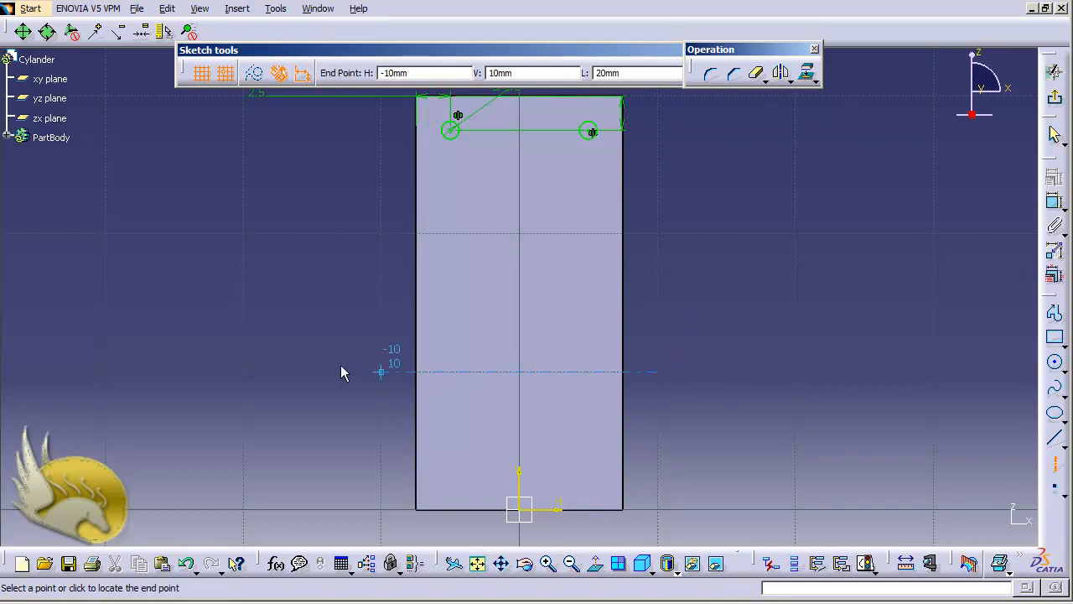
key(Return)
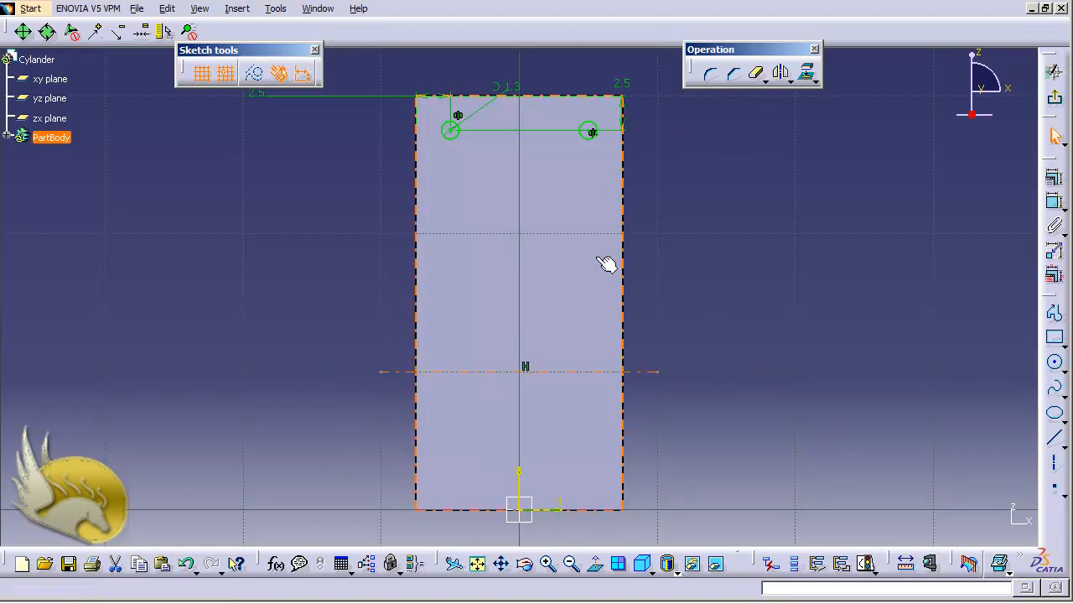
click(700, 285)
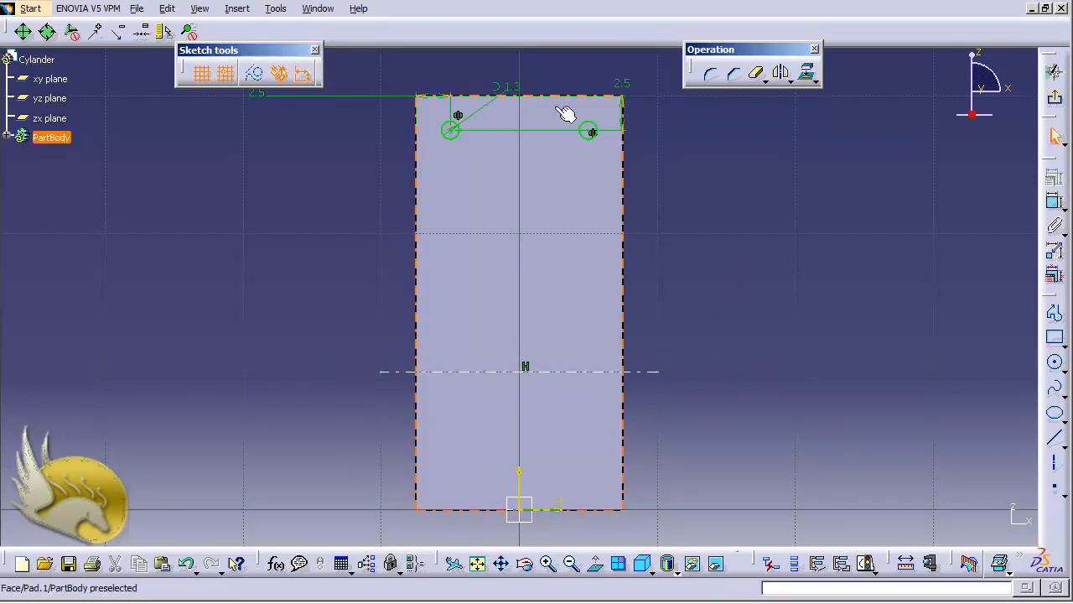
click(604, 513)
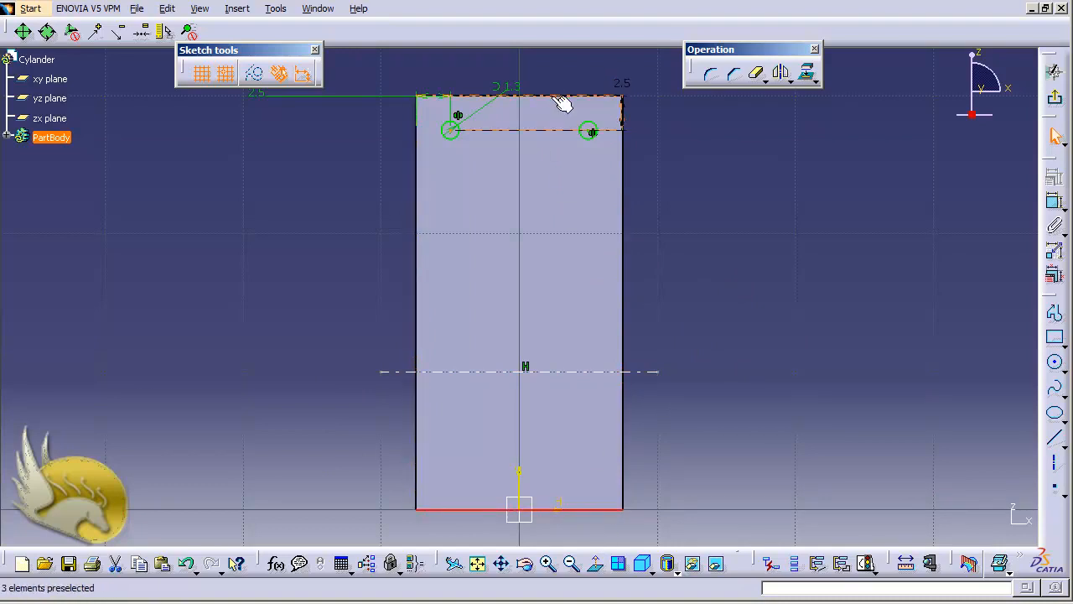
ctrl+click(586, 370)
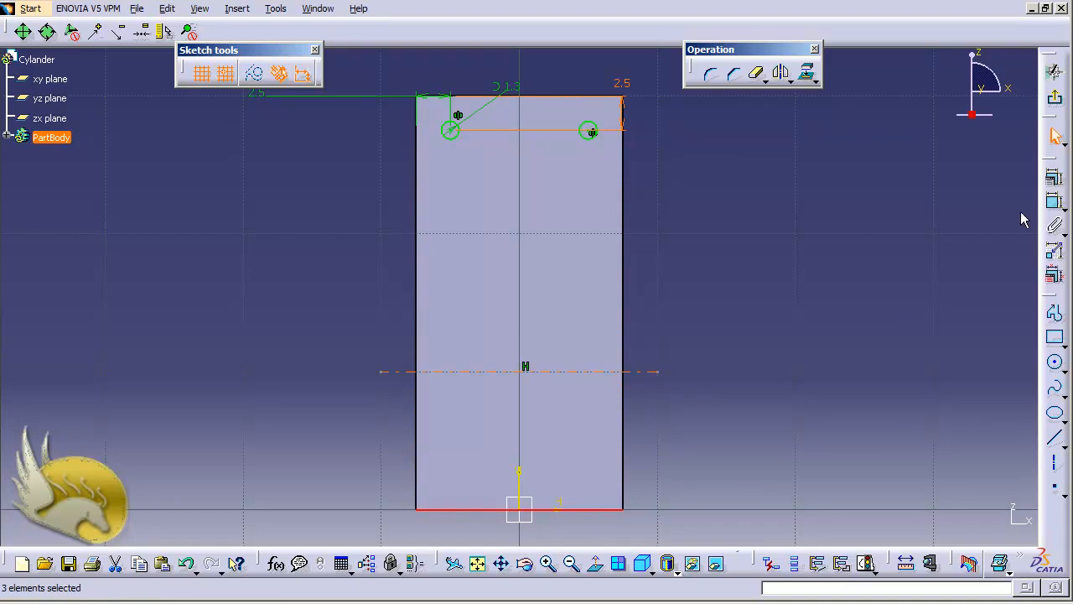
click(1055, 177)
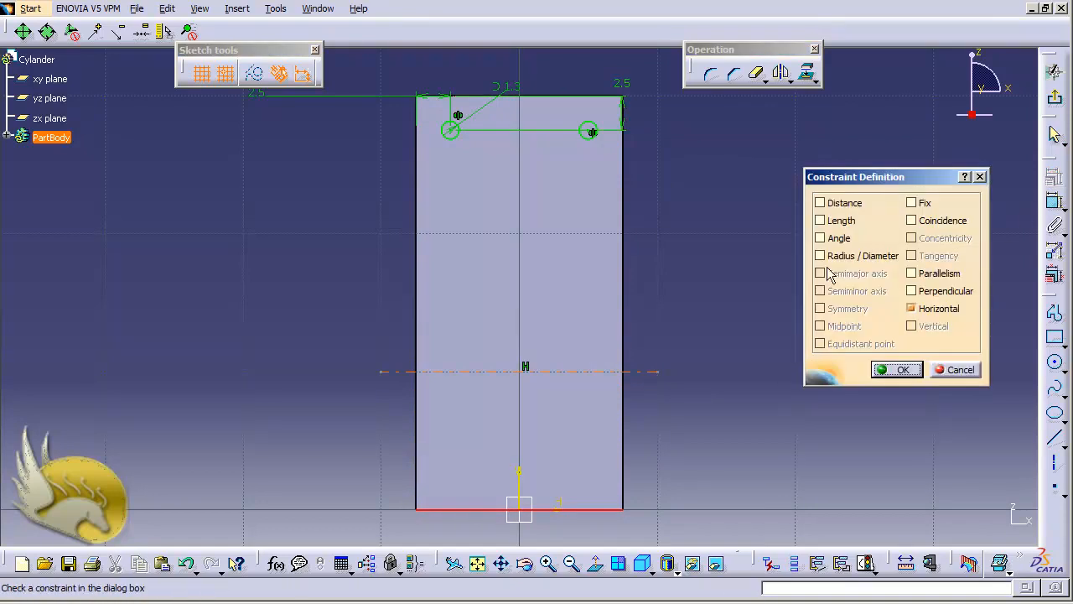
click(954, 369)
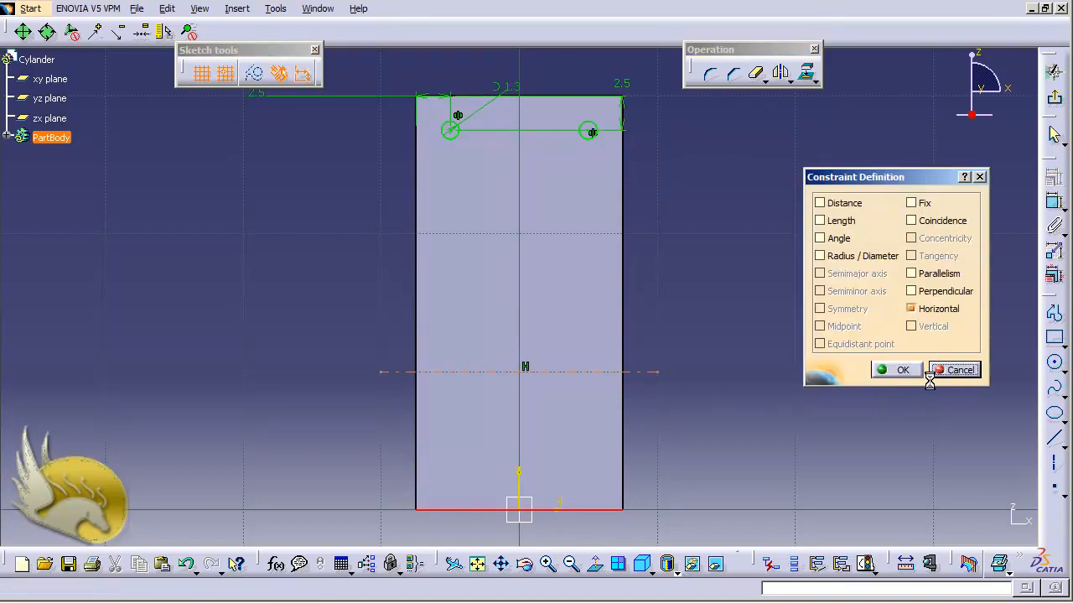
Step: Move the vertical 2.5 mm offset dimension to the other side of the block, beyond the face's left edge
drag(635, 118, 342, 106)
click(776, 176)
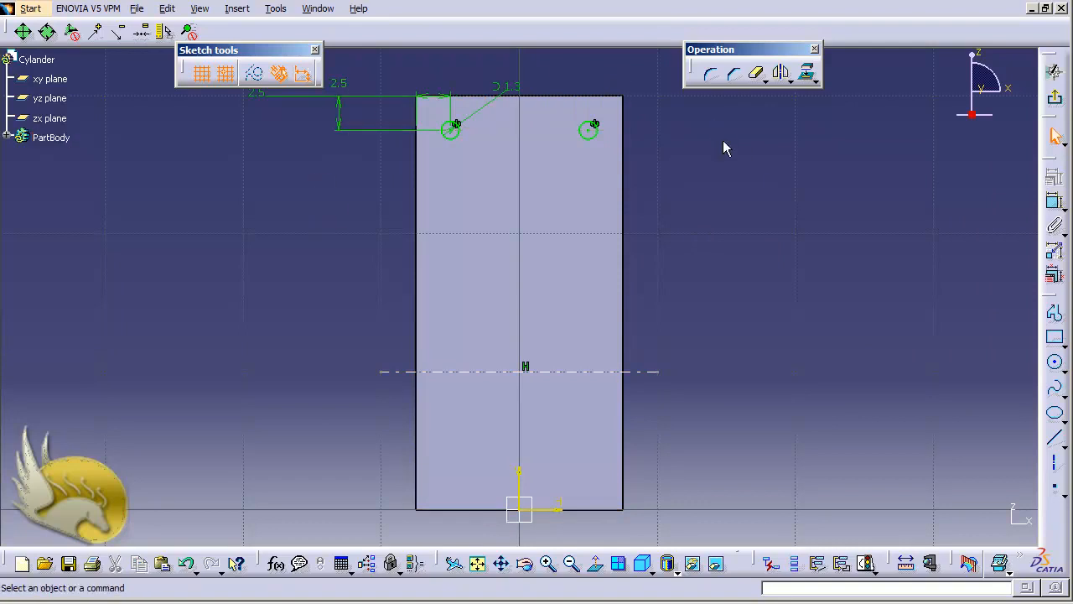
Step: Constrain the face's upper and lower edges to be symmetric about the horizontal axis line
click(581, 99)
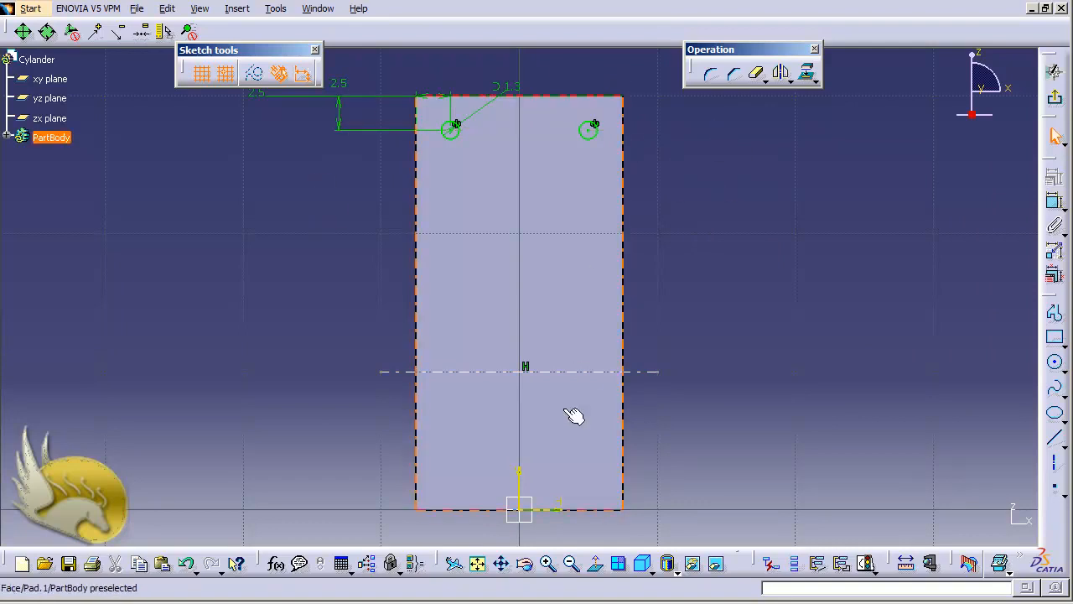
ctrl+click(596, 509)
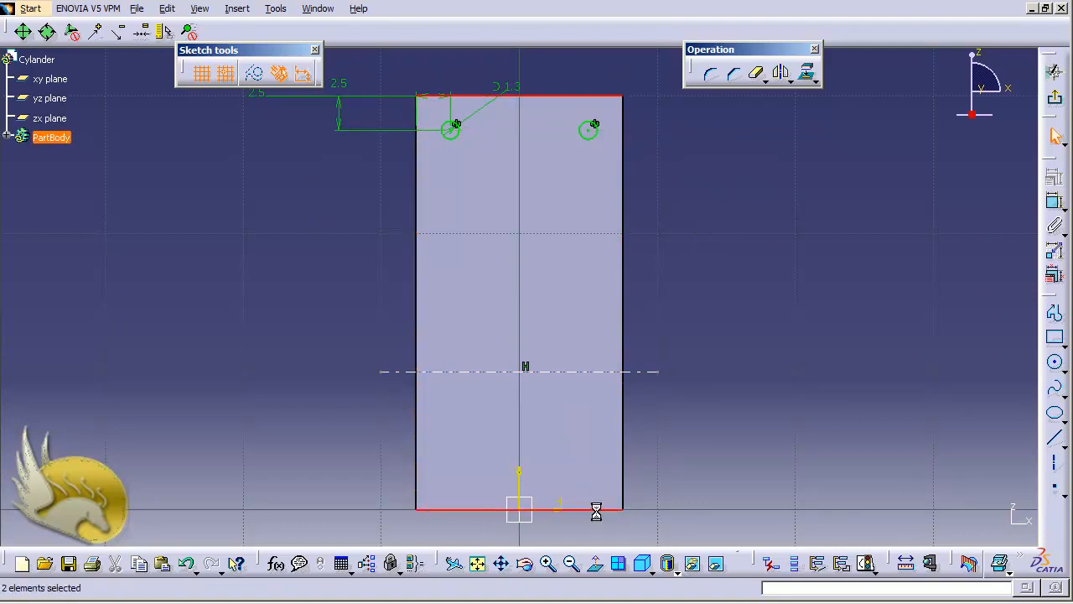
ctrl+click(591, 371)
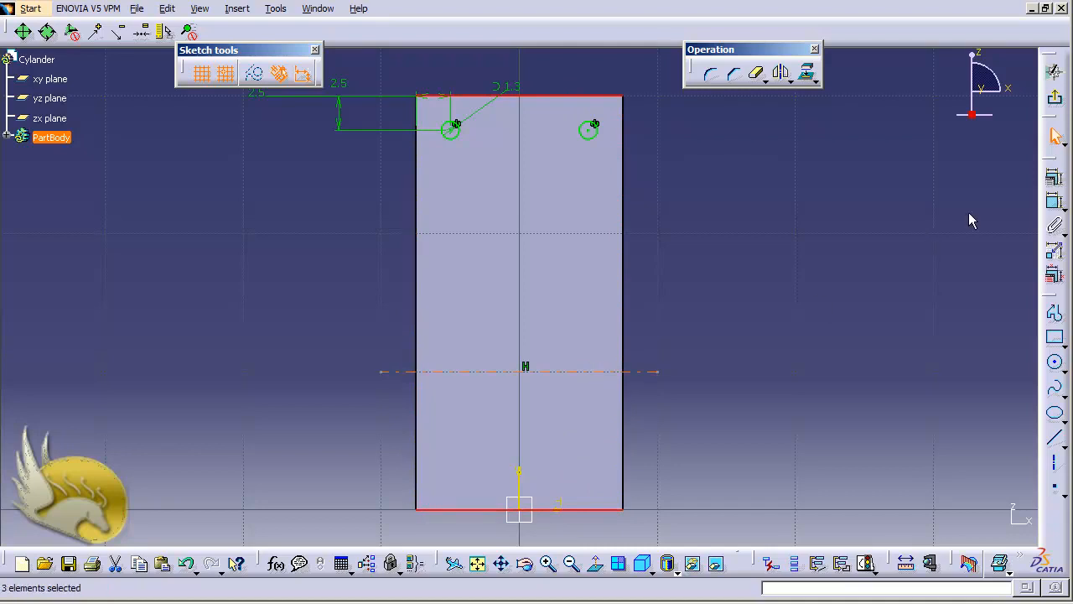
click(1054, 177)
click(821, 309)
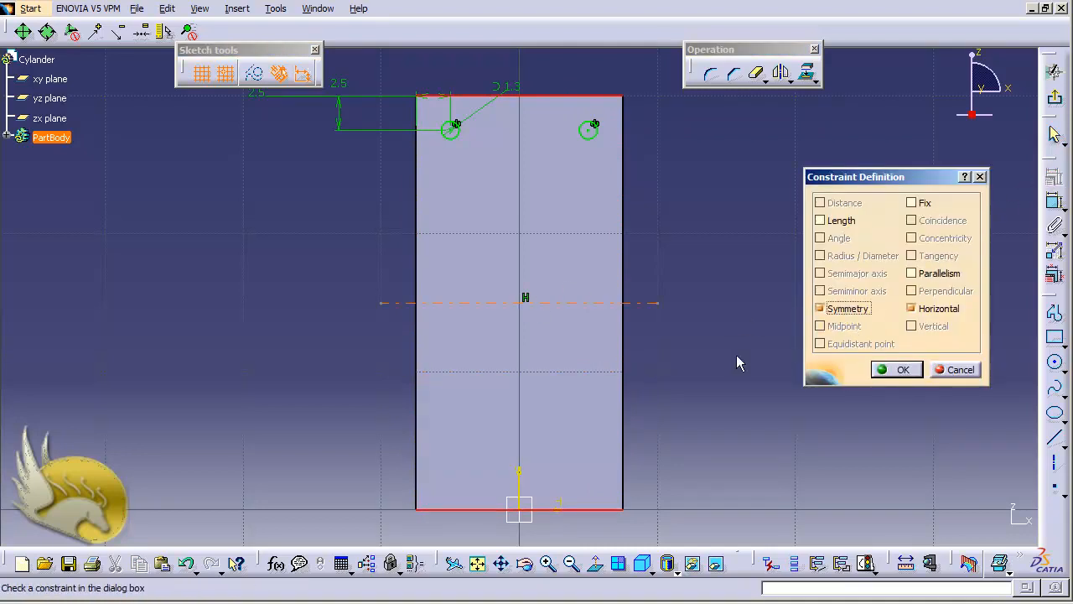
click(890, 370)
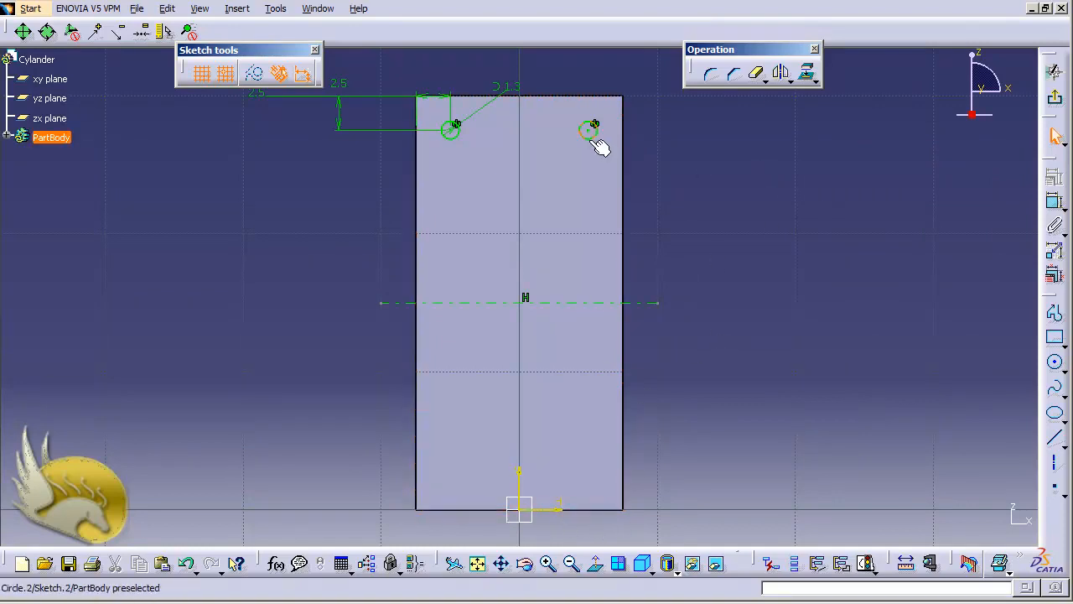
Step: Mirror both small upper circles about the horizontal axis line
ctrl+click(451, 134)
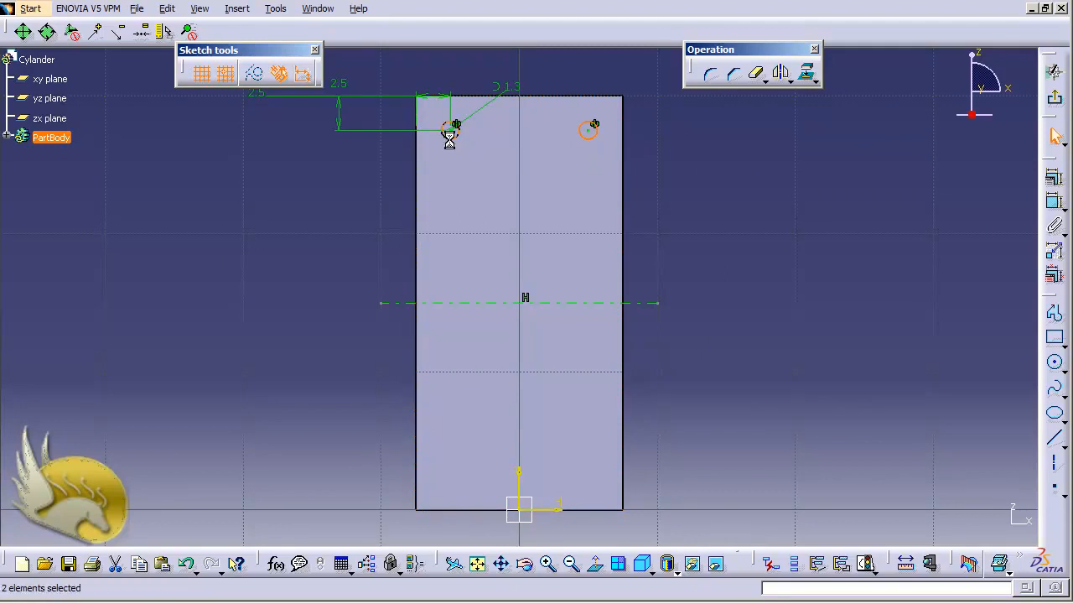
click(781, 73)
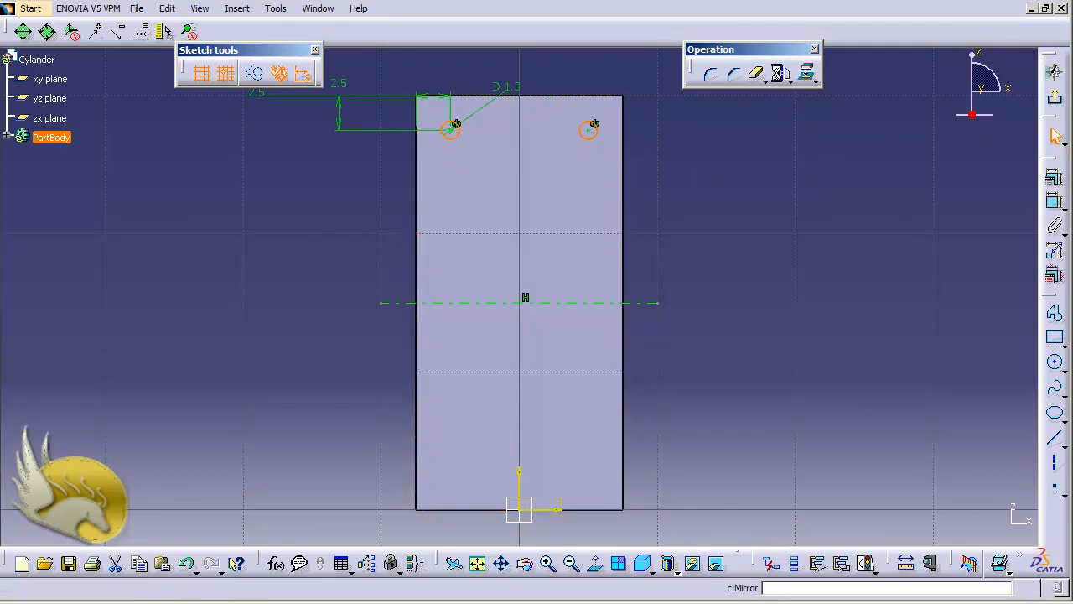
click(644, 303)
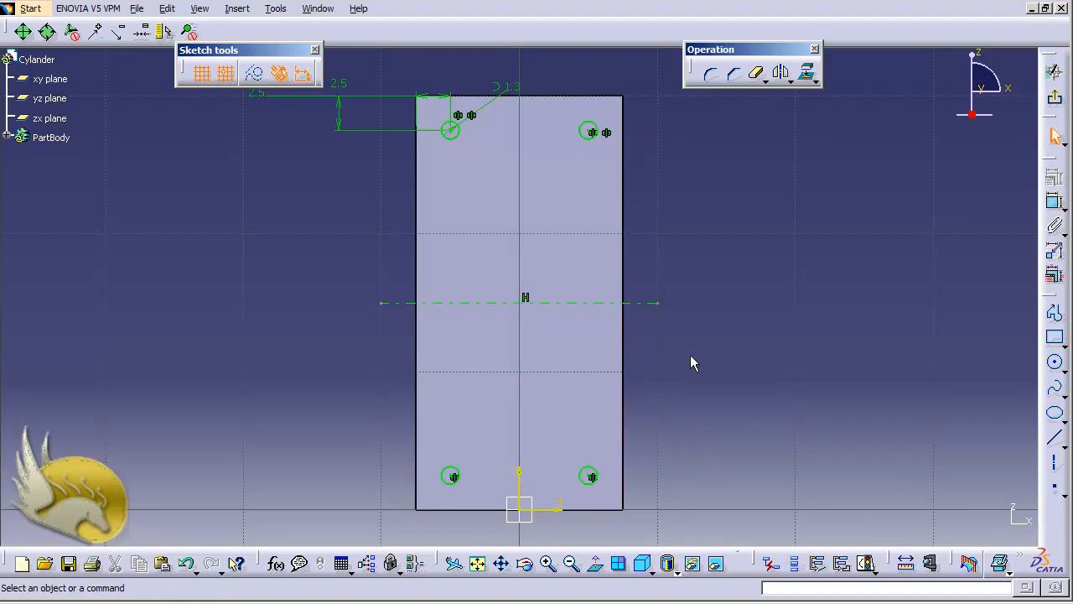
Step: Exit the sketch and cut the four circles into the block as a pocket 5 mm deep
click(1055, 97)
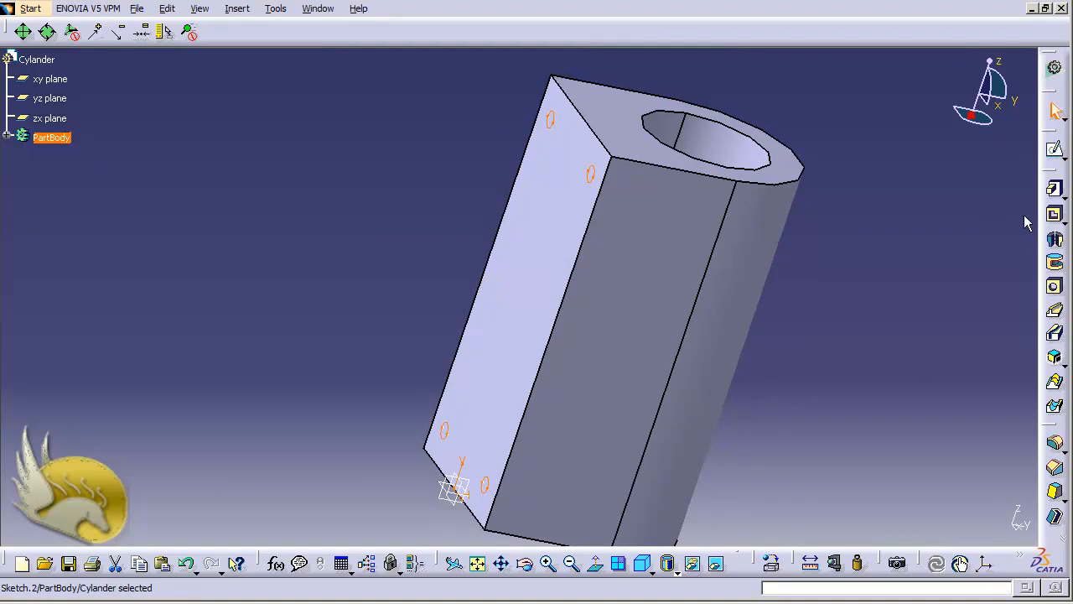
click(1054, 215)
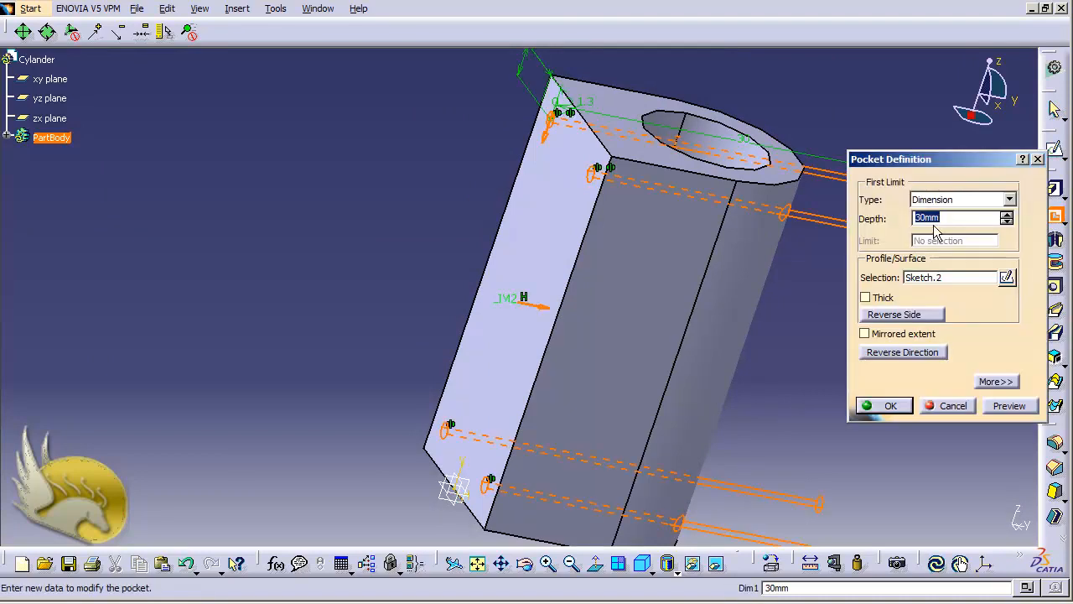
text(5)
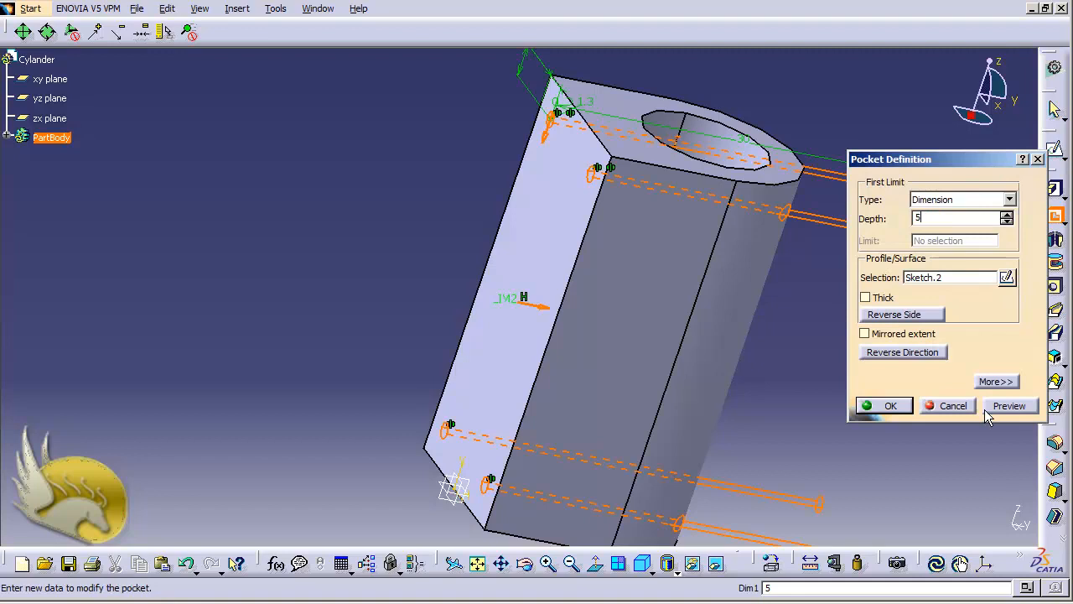
click(904, 409)
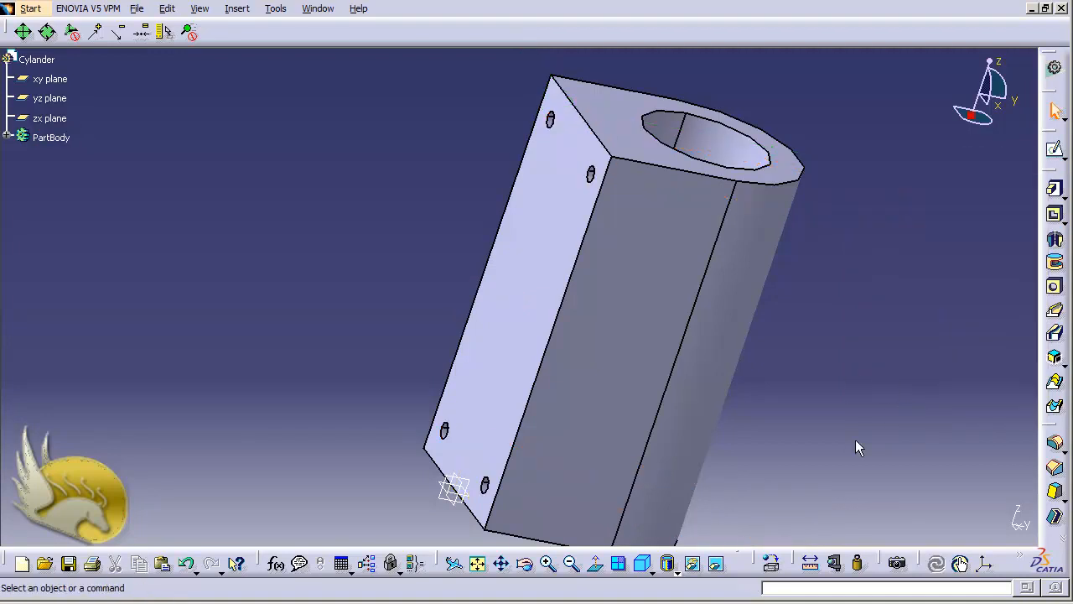
Step: Save the Cylander part and close its document
key(ctrl+s)
click(1060, 9)
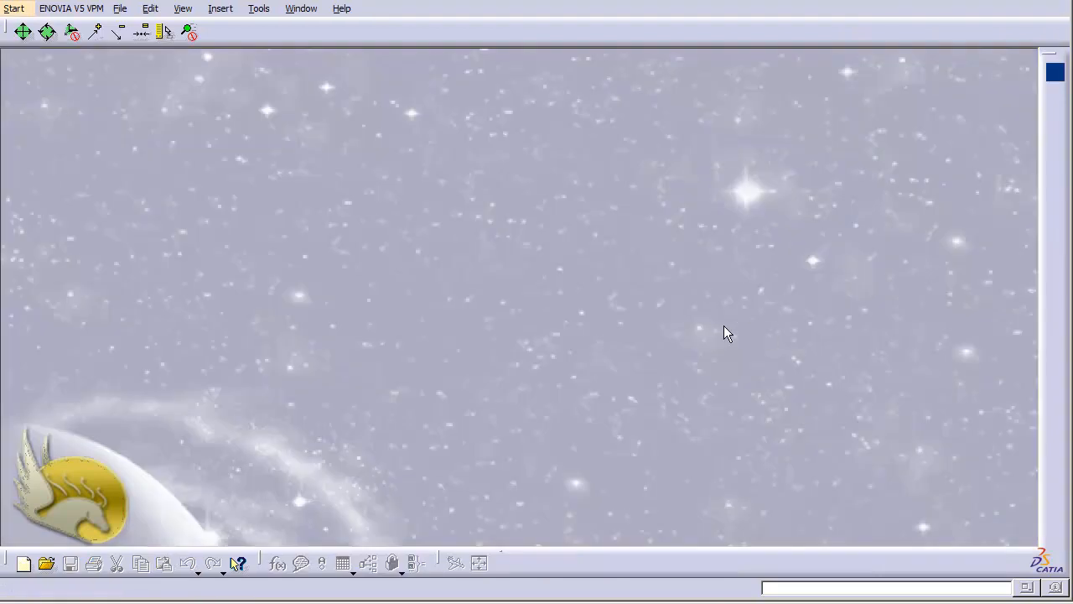
Step: Create a new part named Handle with hybrid design enabled
click(13, 8)
mouse_move(63, 51)
click(261, 50)
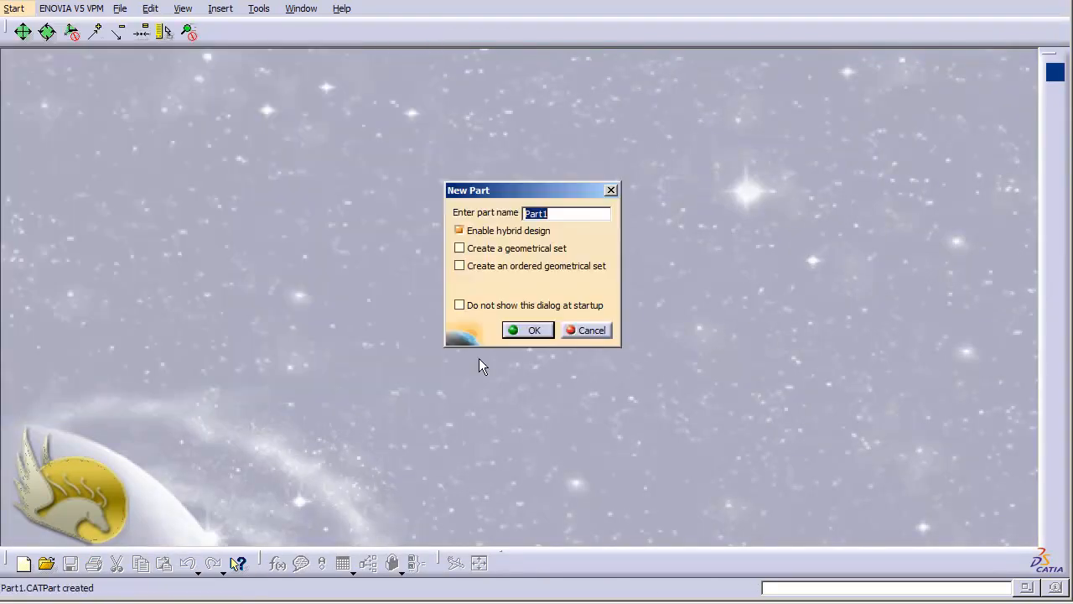
text(Handle)
key(Return)
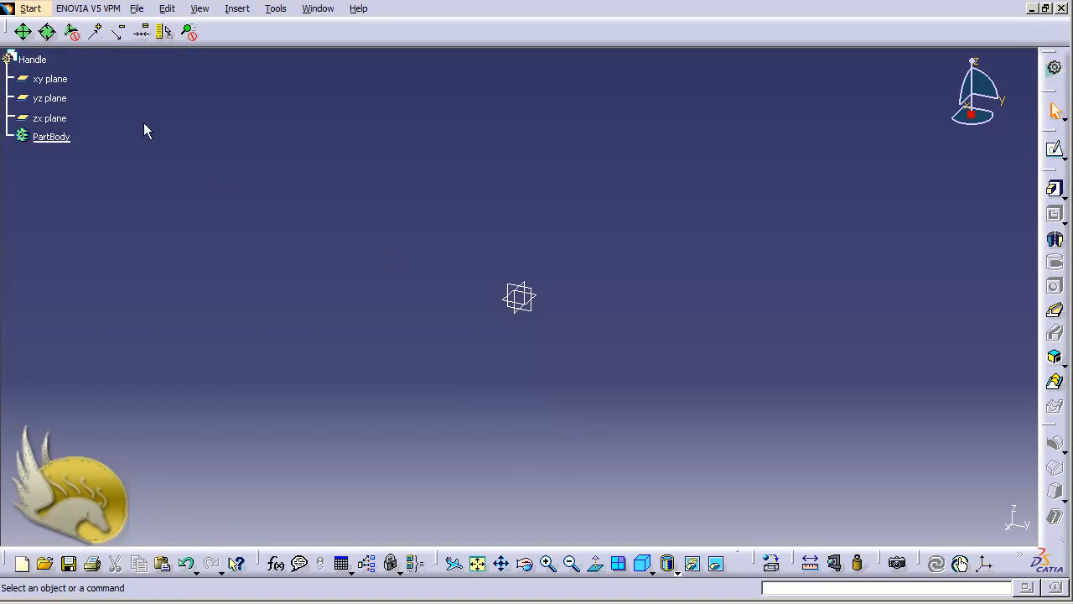
Step: Start a sketch on the xy plane of the Handle part
click(62, 80)
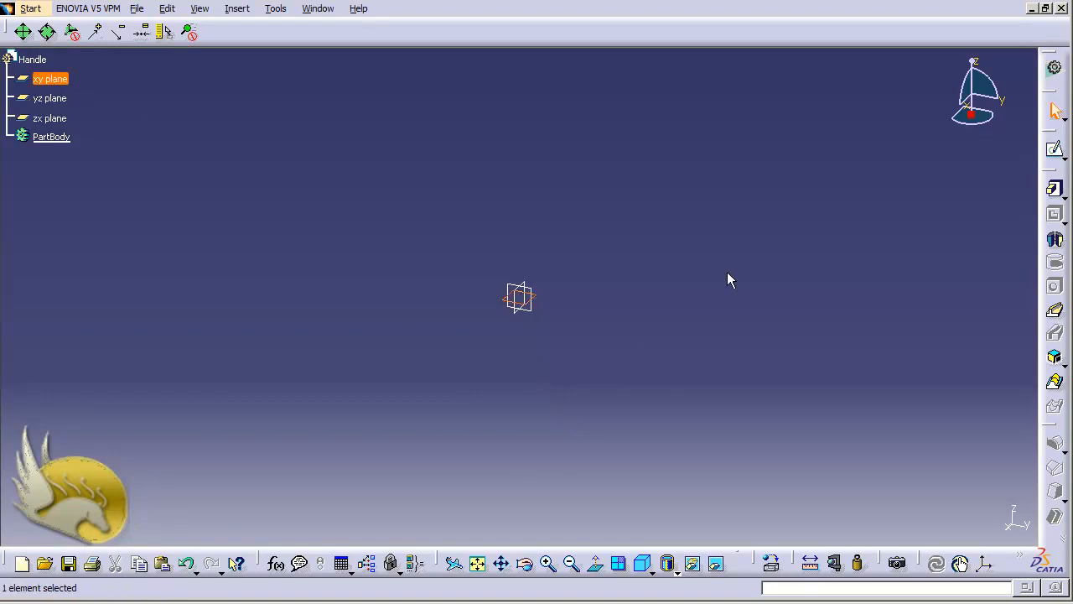
click(1055, 149)
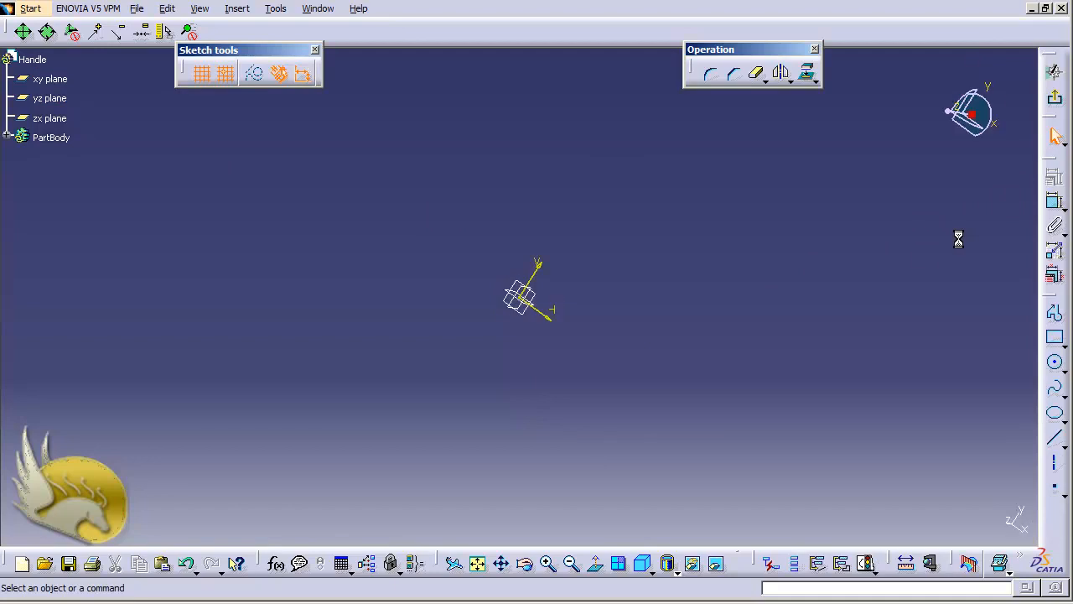
click(1055, 337)
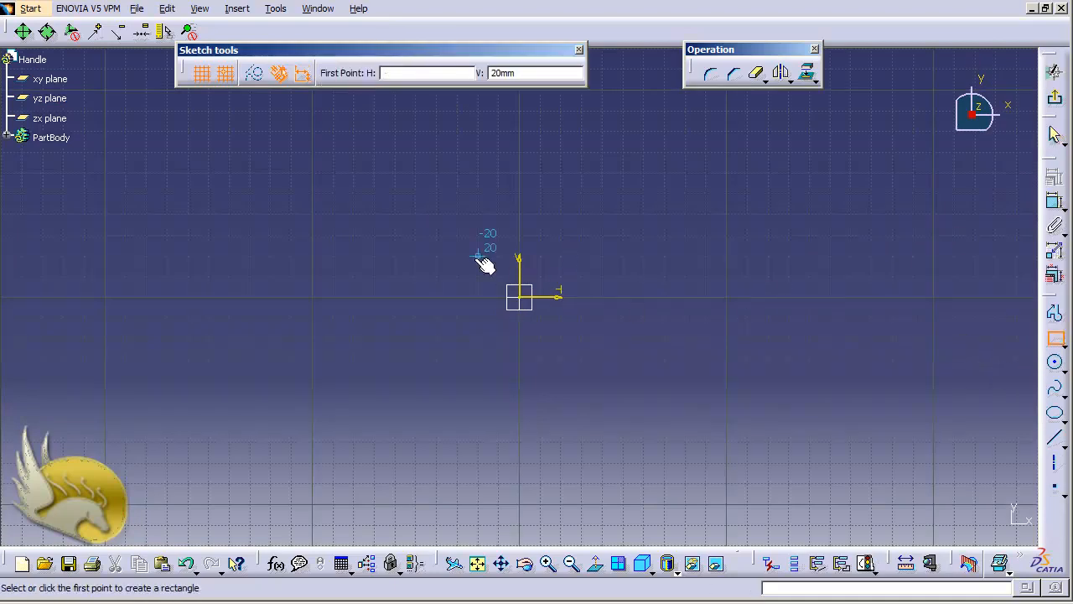
click(436, 275)
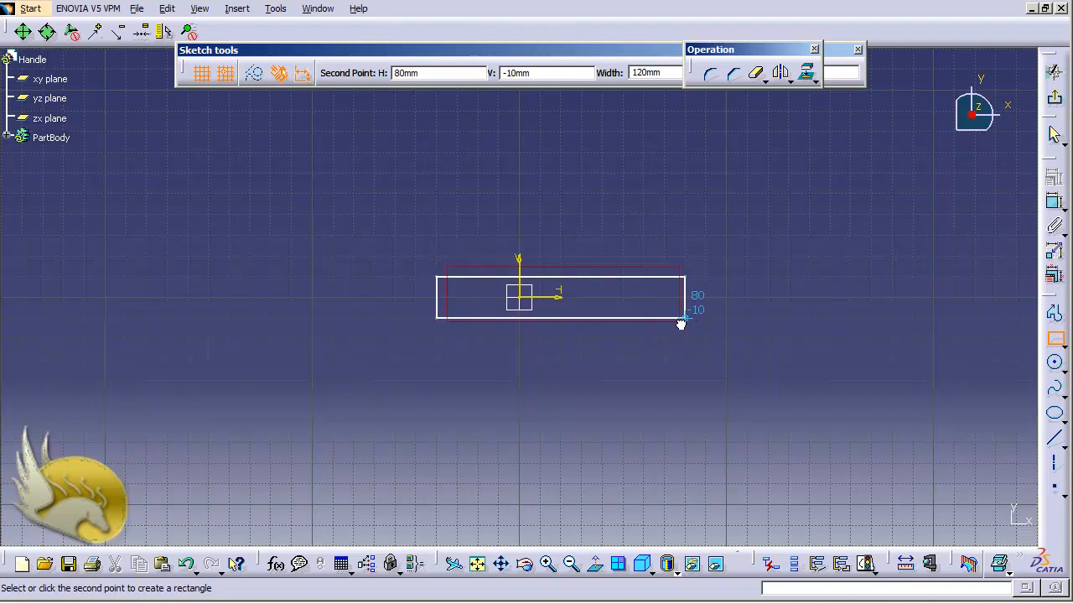
scroll(680, 321, up, 6)
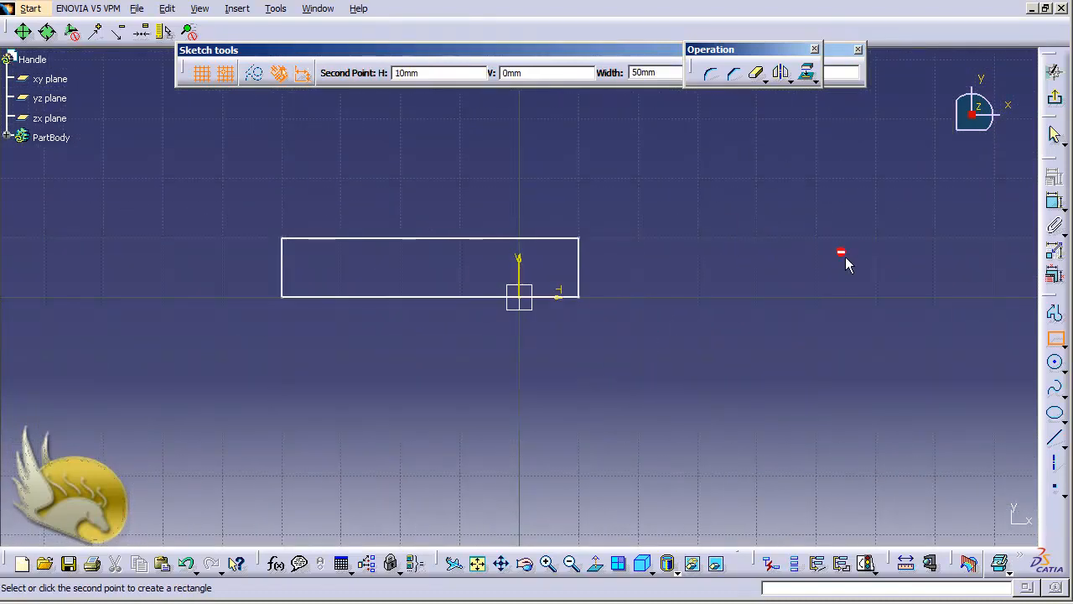
click(1052, 205)
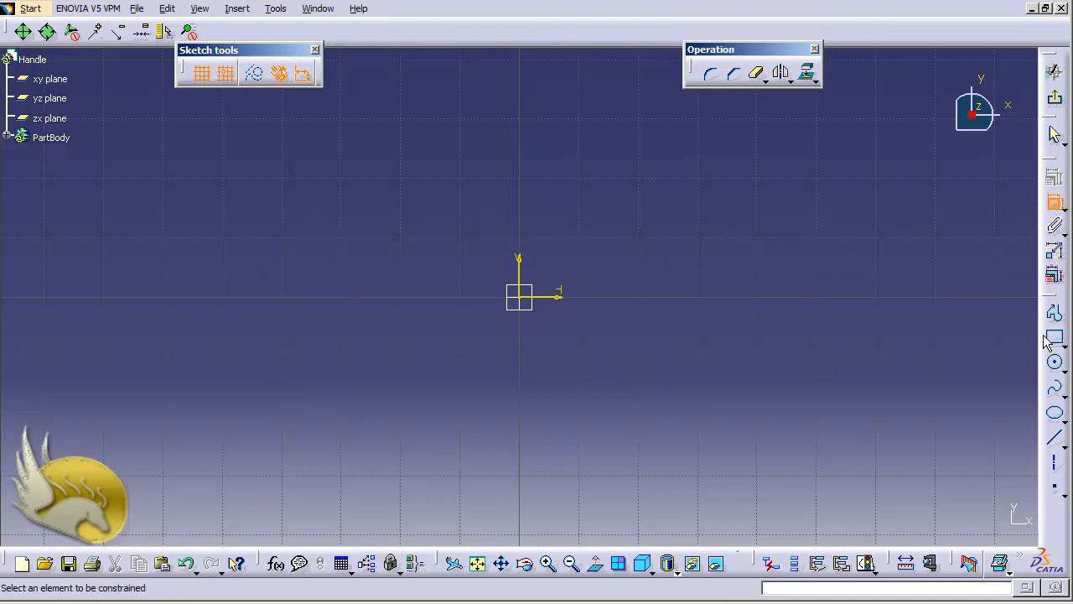
Step: Draw a rectangle about 70 mm wide and 20 mm high that encloses the sketch origin
click(1054, 338)
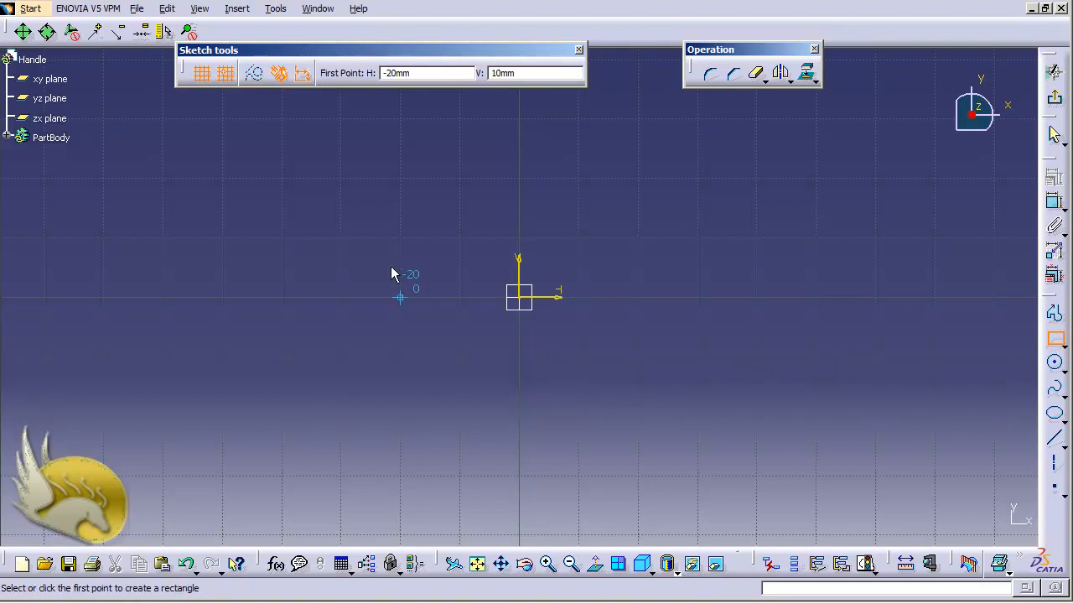
click(341, 239)
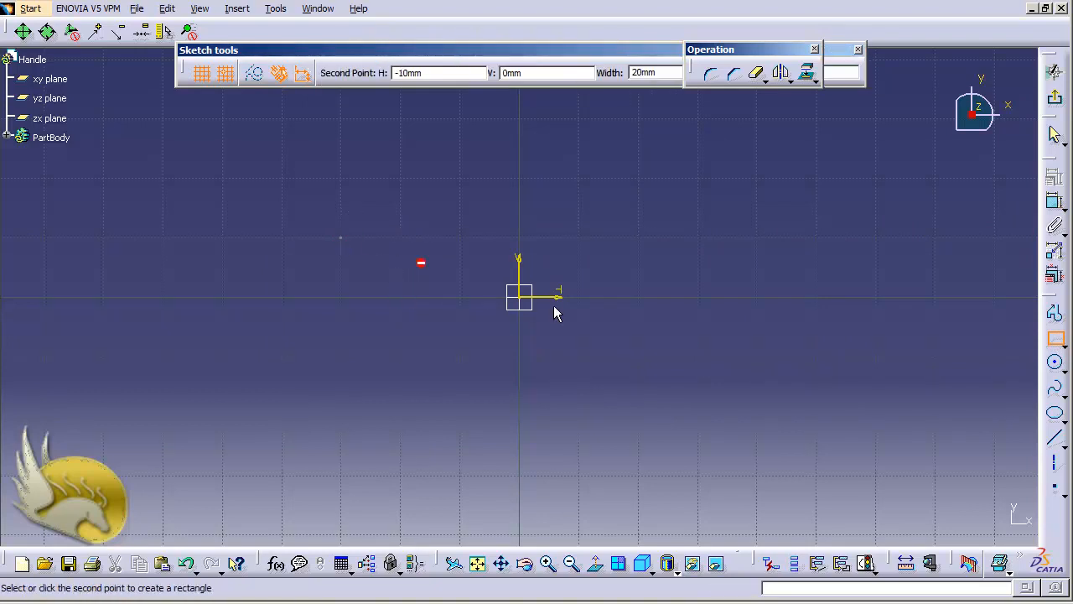
click(755, 356)
Step: Dimension the rectangle's upper side and set its length to 25 mm
click(1054, 202)
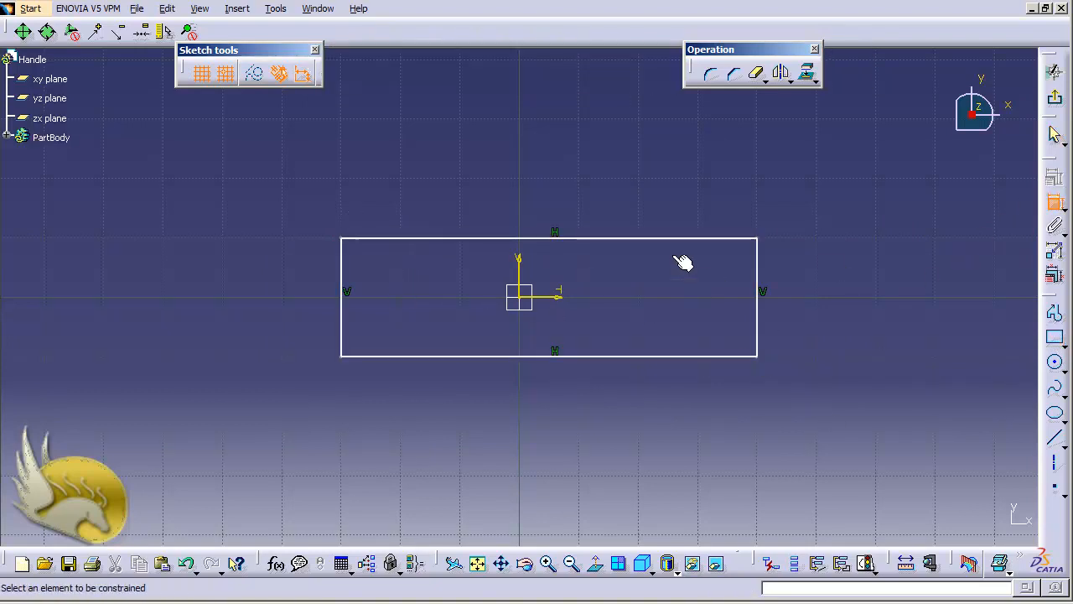
click(673, 239)
click(659, 210)
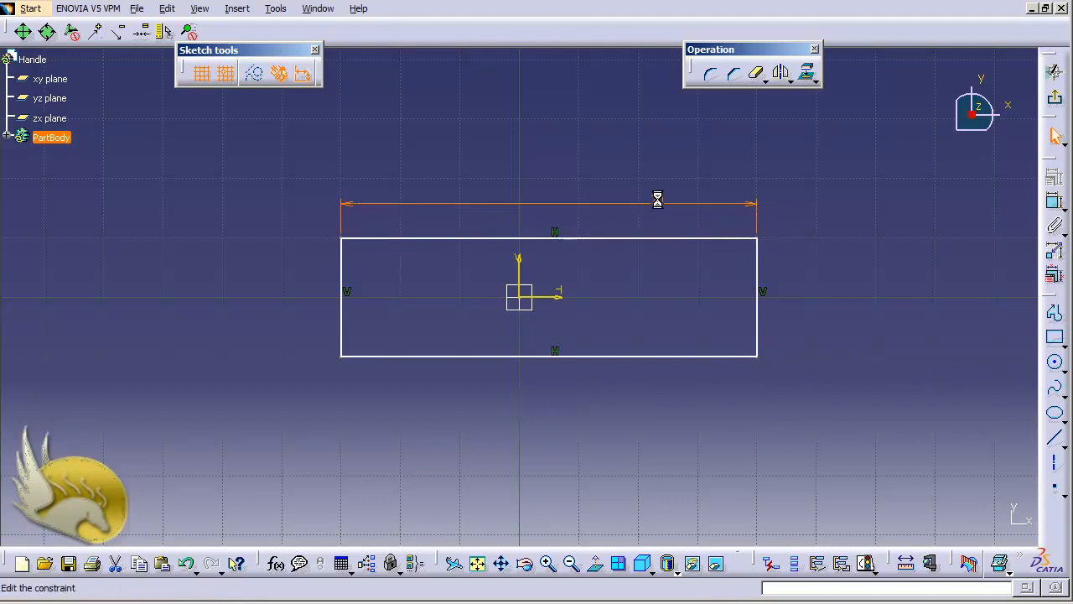
double_click(658, 199)
text(25mm)
key(Return)
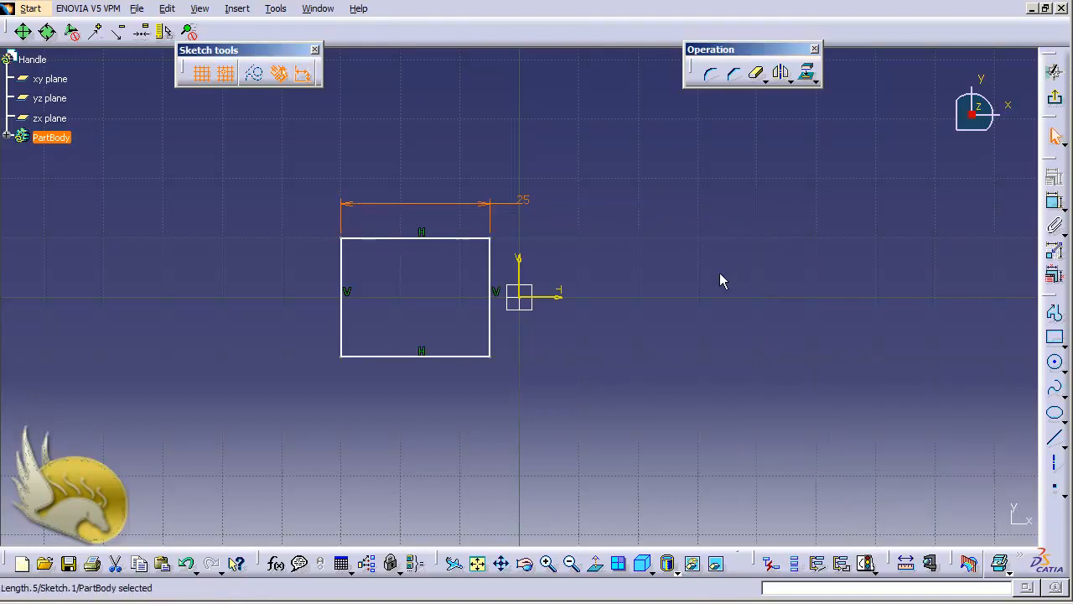
Step: Dimension the rectangle's vertical side nearest the origin and set its length to 5 mm
click(1054, 202)
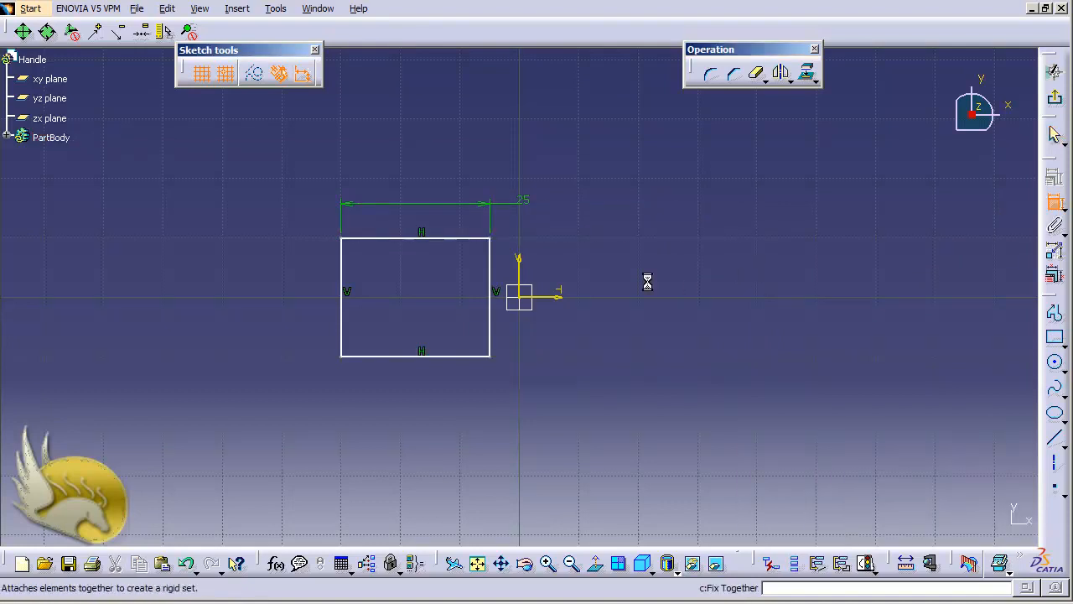
click(498, 287)
click(501, 282)
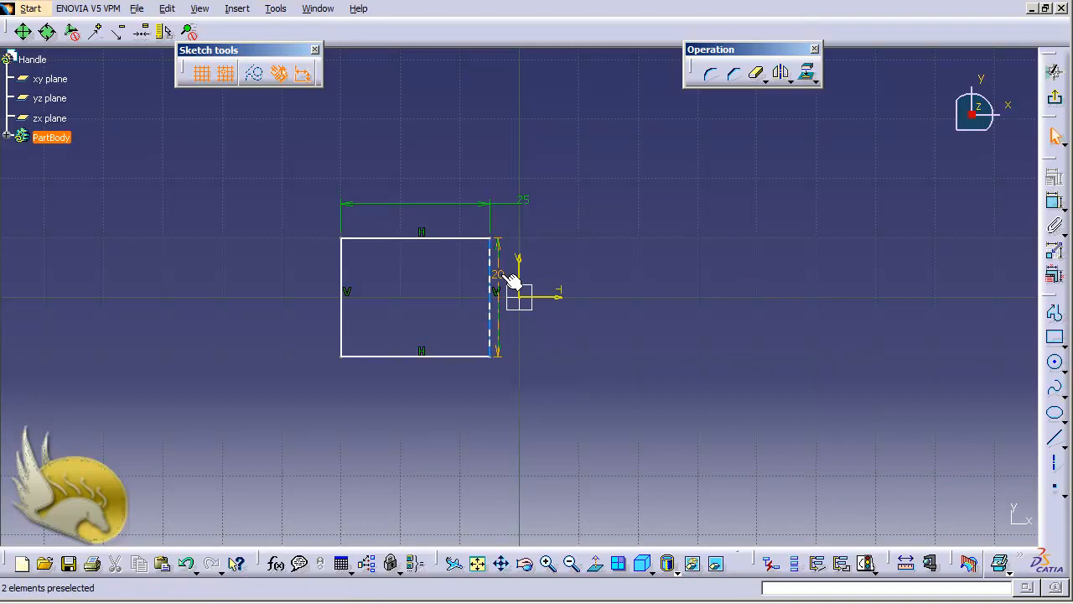
double_click(499, 274)
text(5)
key(Return)
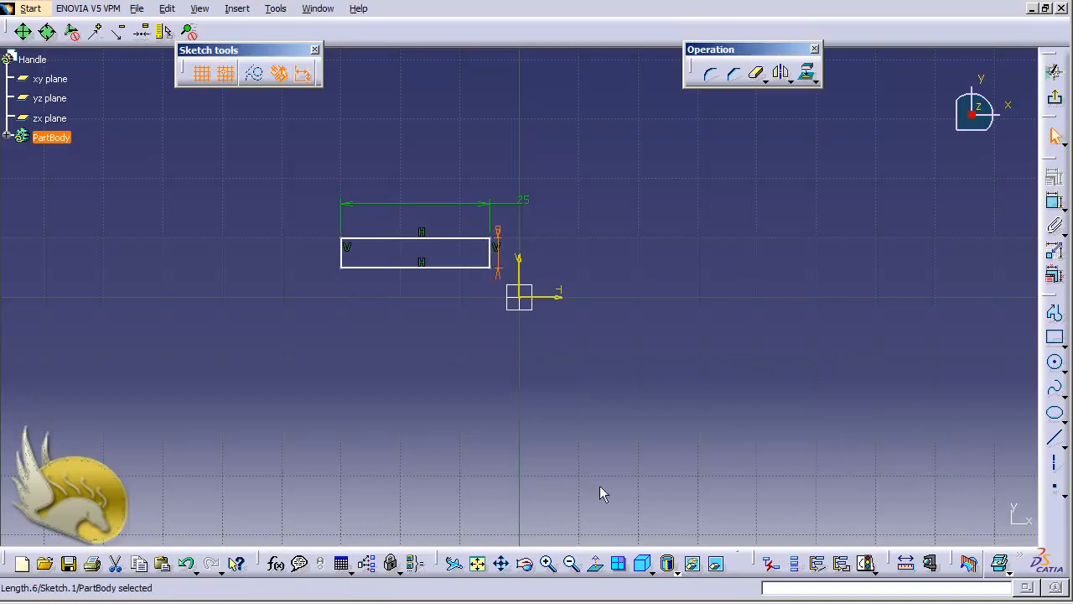
Step: Constrain the rectangle's upper and lower sides to be symmetric about the sketch's horizontal axis
click(407, 240)
ctrl+click(400, 268)
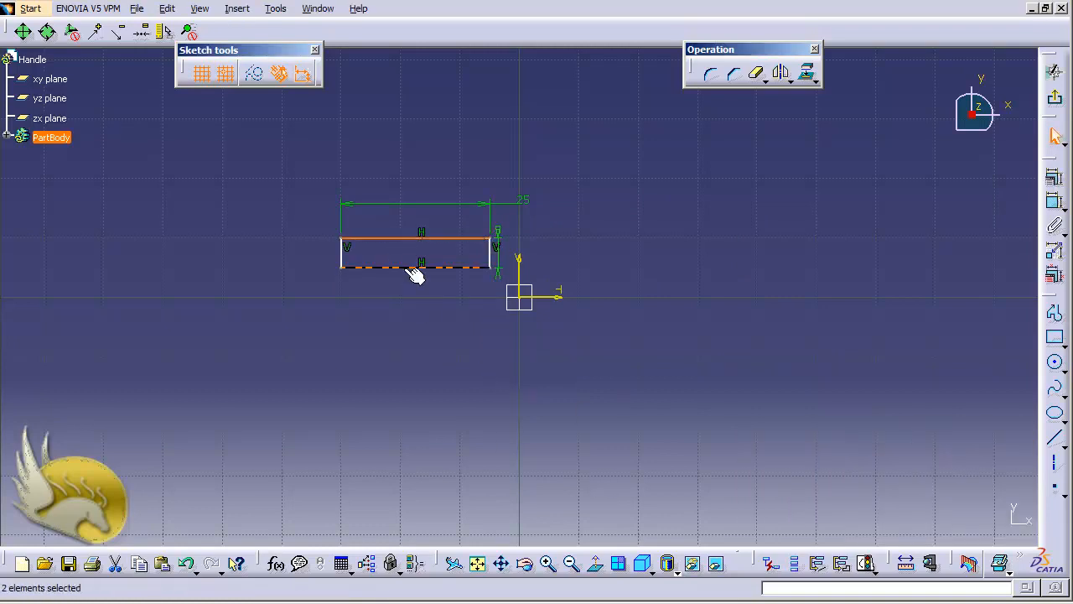
ctrl+click(546, 298)
click(1055, 180)
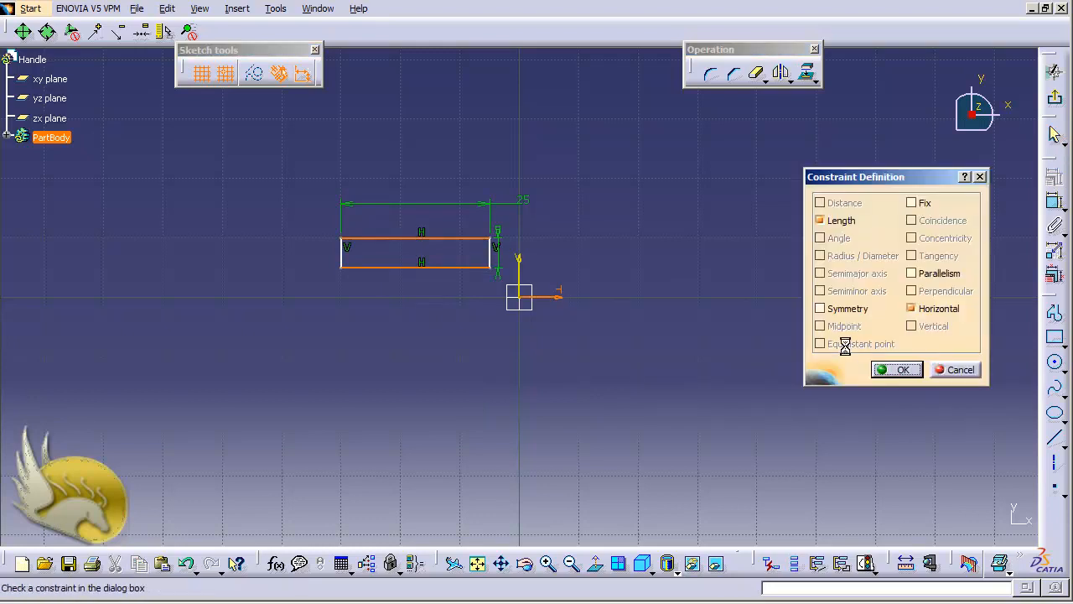
click(845, 309)
click(896, 369)
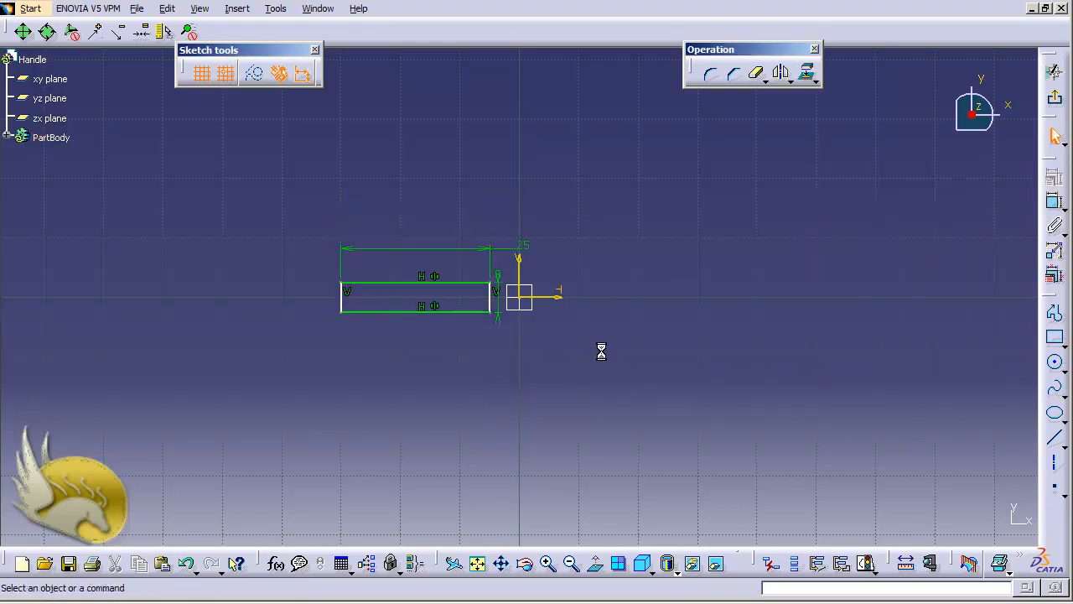
Step: Constrain the rectangle's two vertical sides to be symmetric about the sketch's vertical axis
click(342, 298)
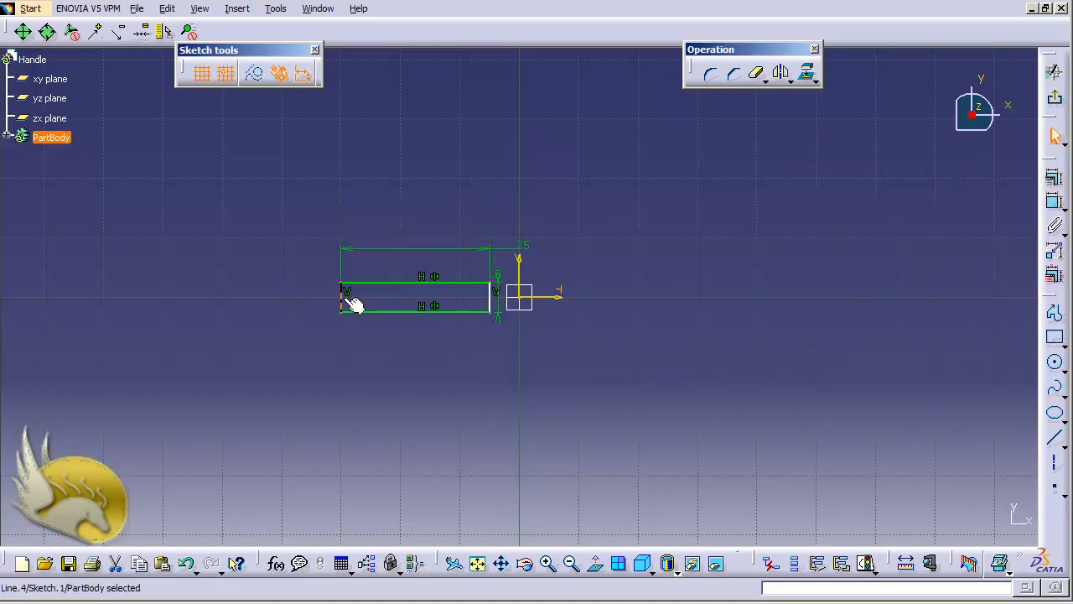
ctrl+click(491, 299)
ctrl+click(519, 275)
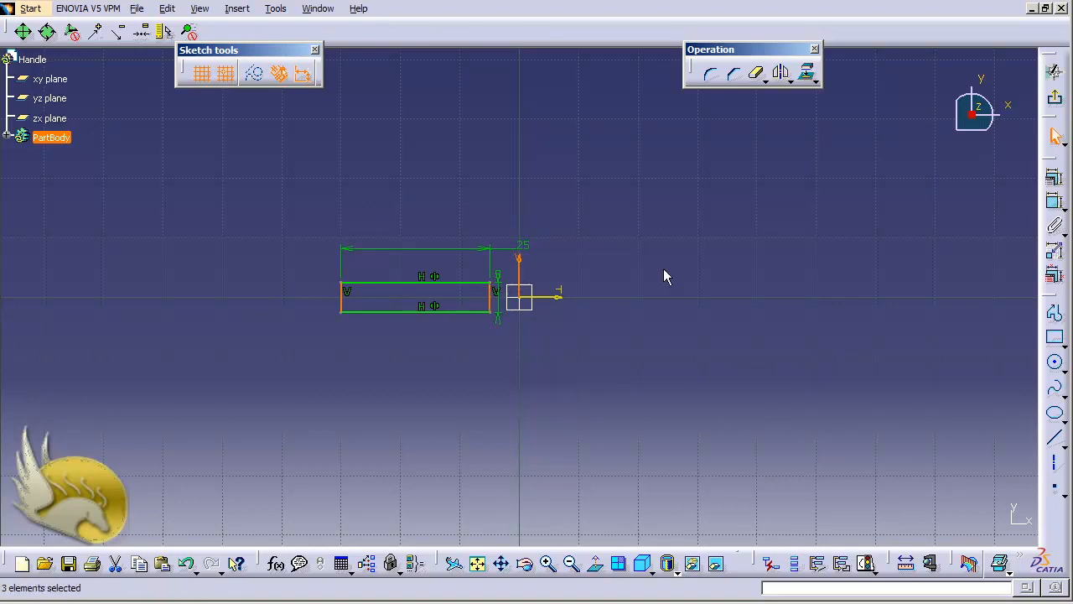
click(1055, 176)
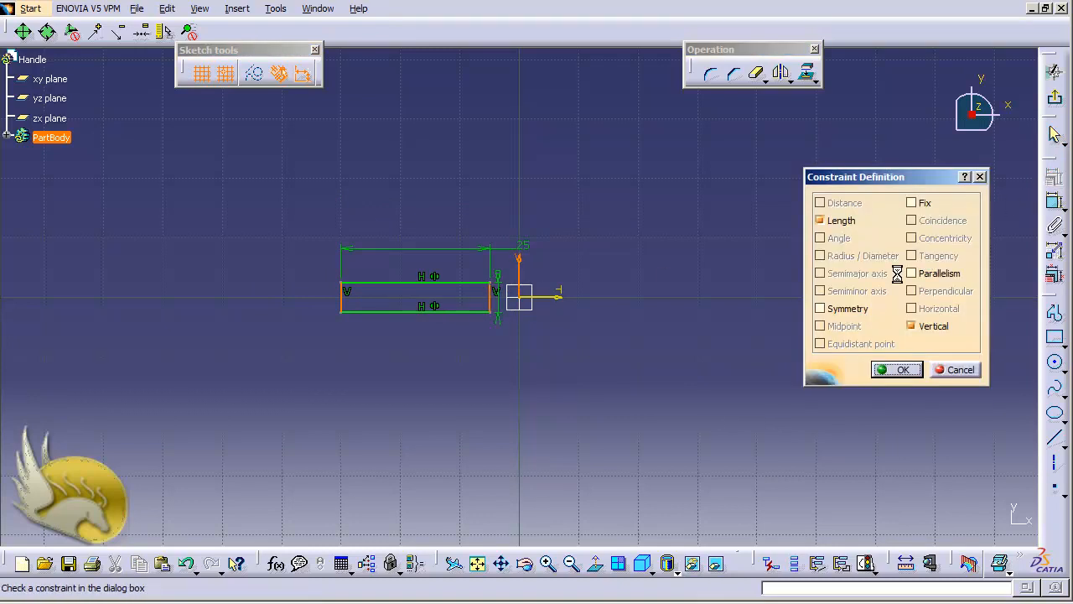
click(863, 309)
click(894, 369)
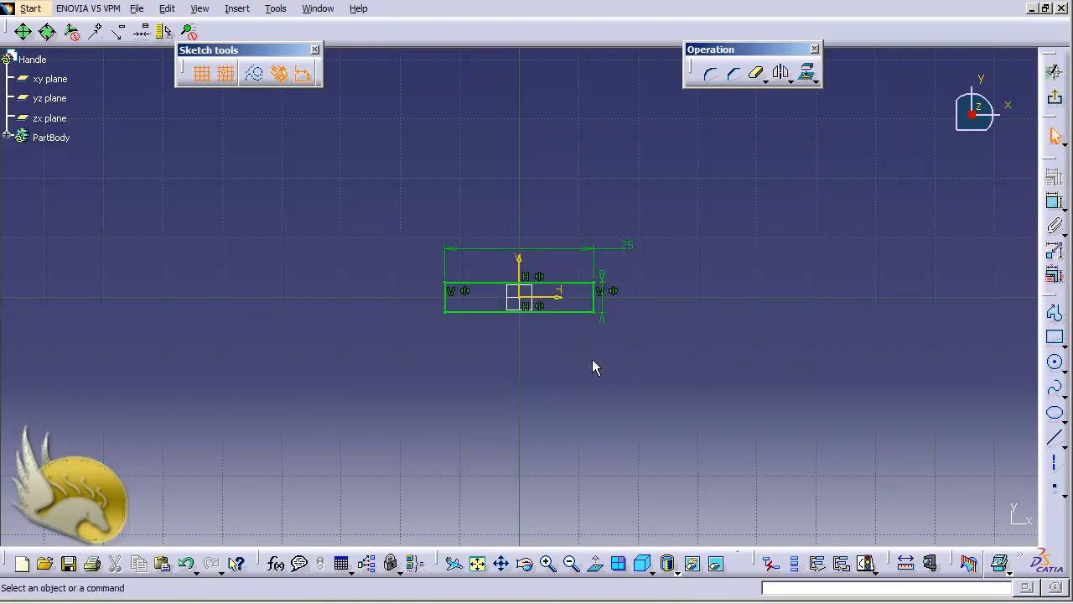
scroll(592, 360, up, 10)
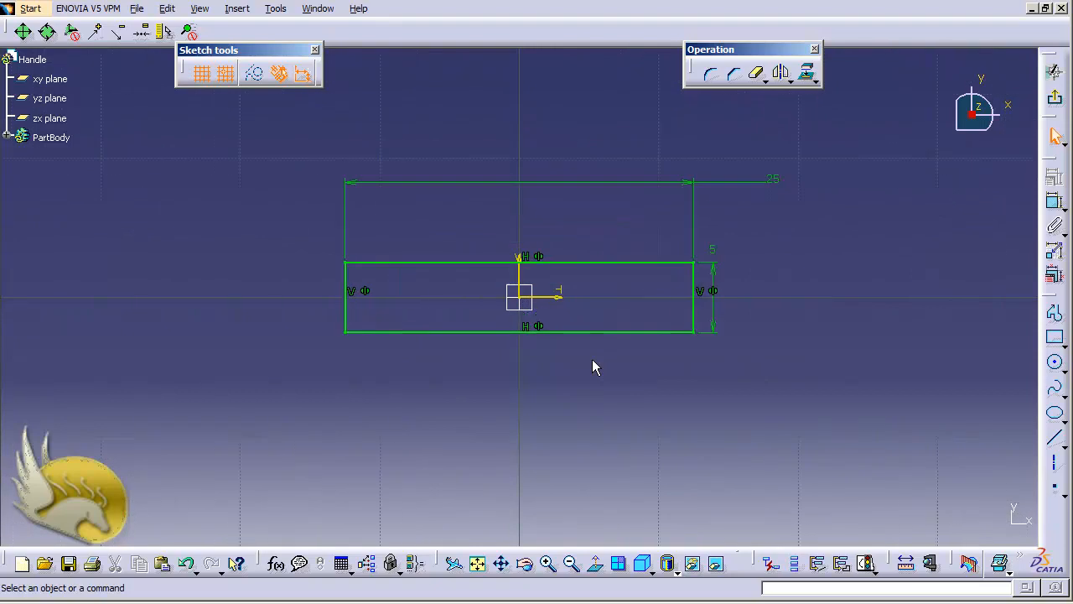
scroll(592, 368, up, 3)
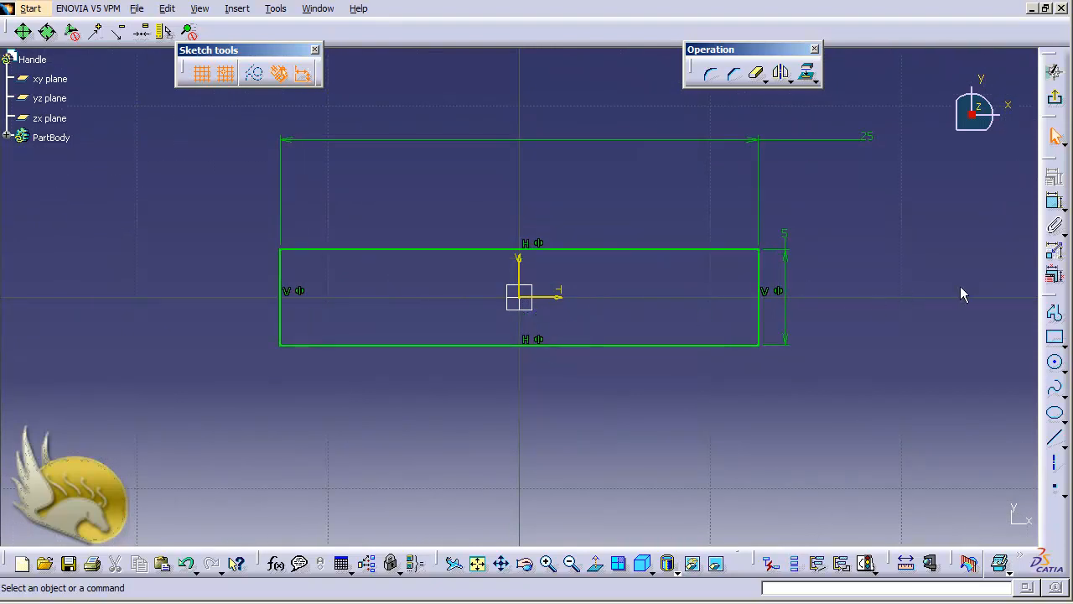
click(1055, 362)
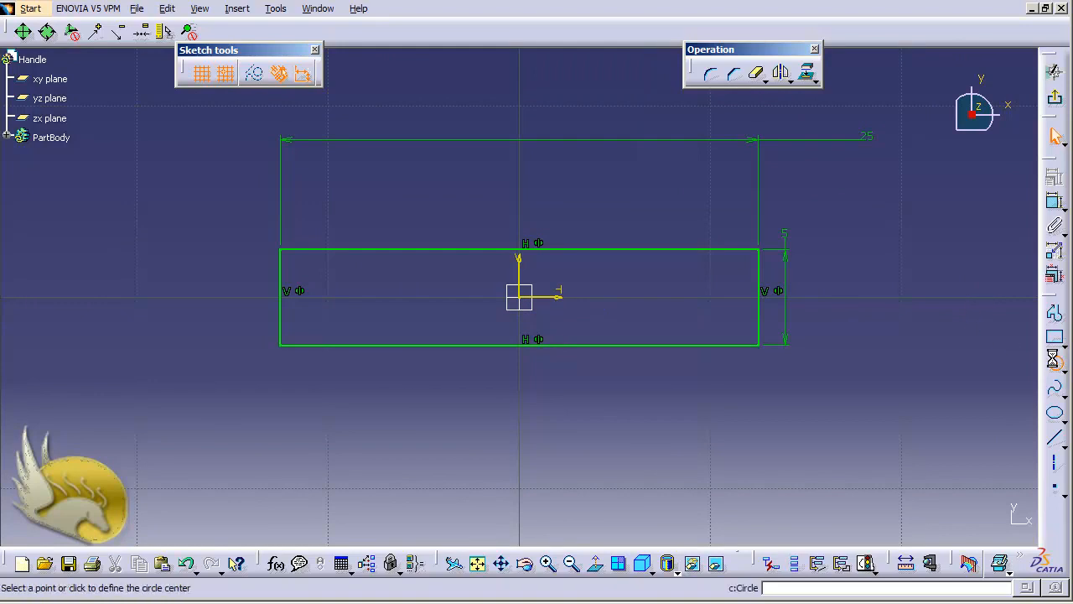
click(711, 296)
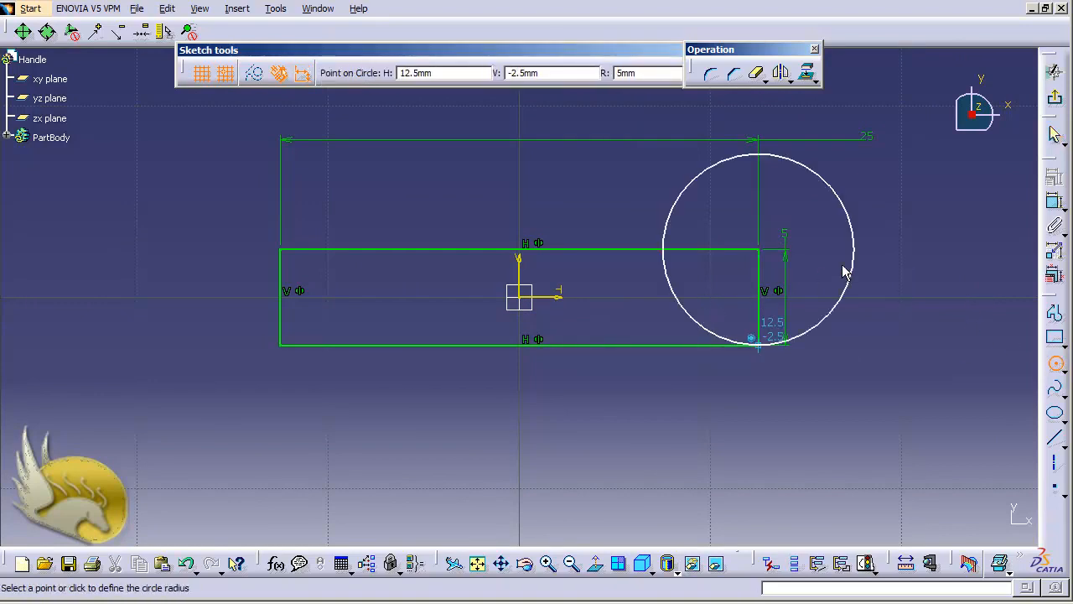
click(880, 342)
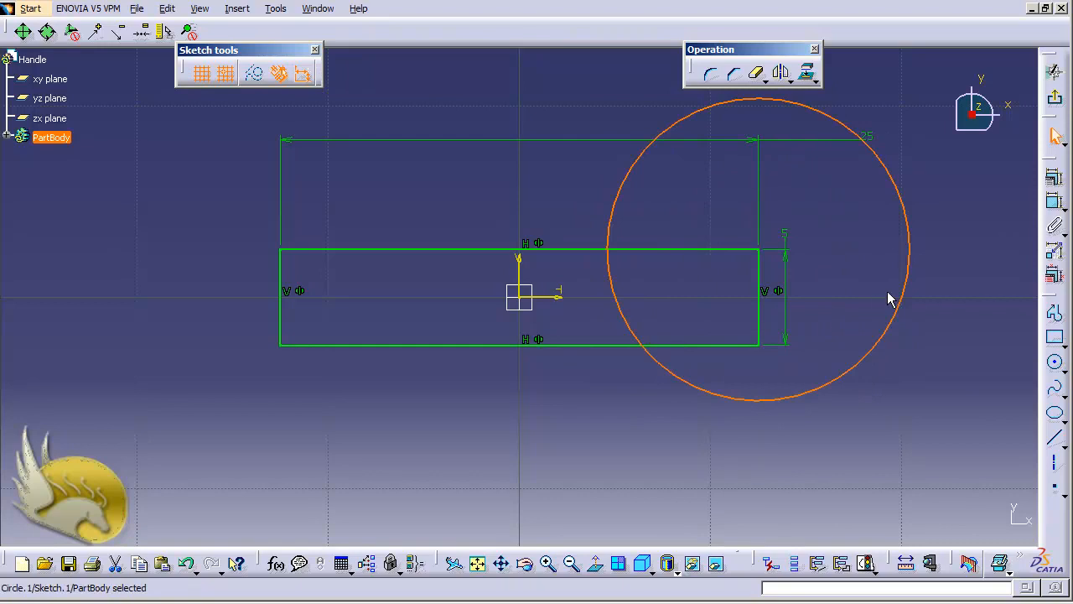
click(1056, 224)
click(961, 218)
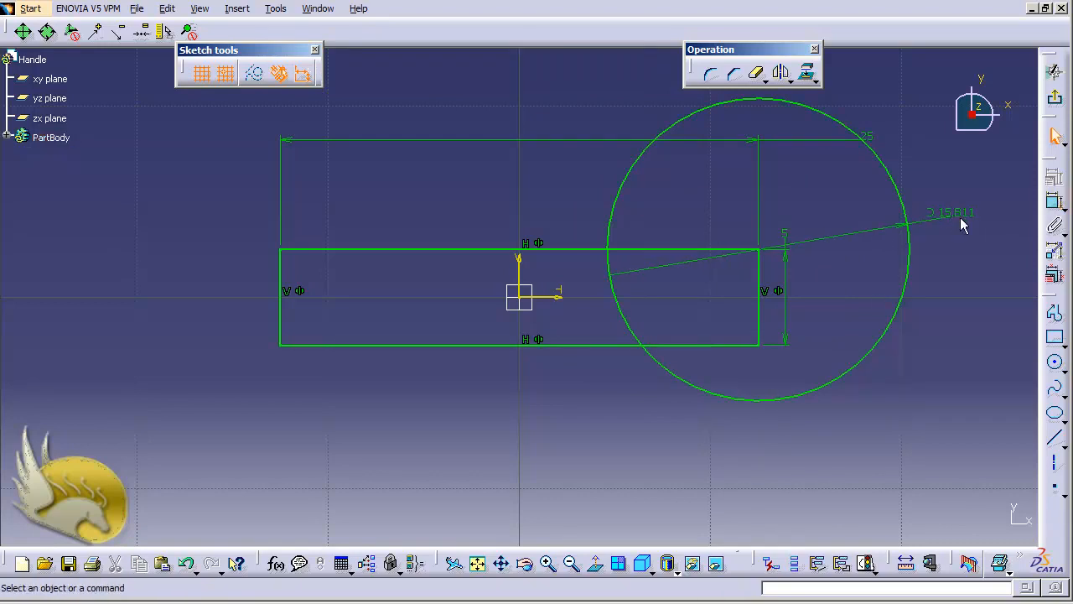
double_click(965, 215)
text(2.5)
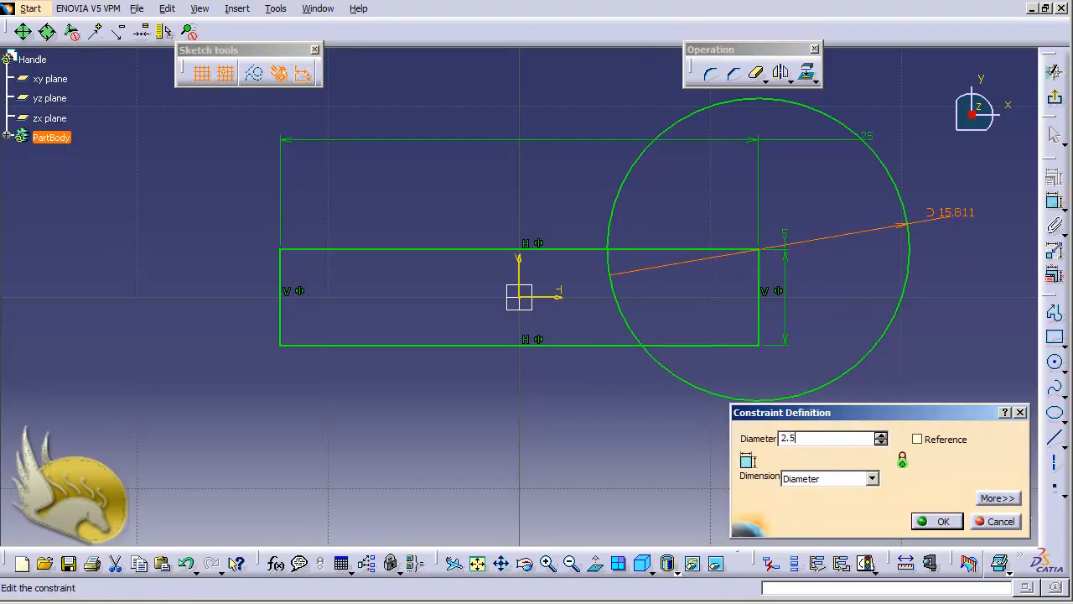
key(Return)
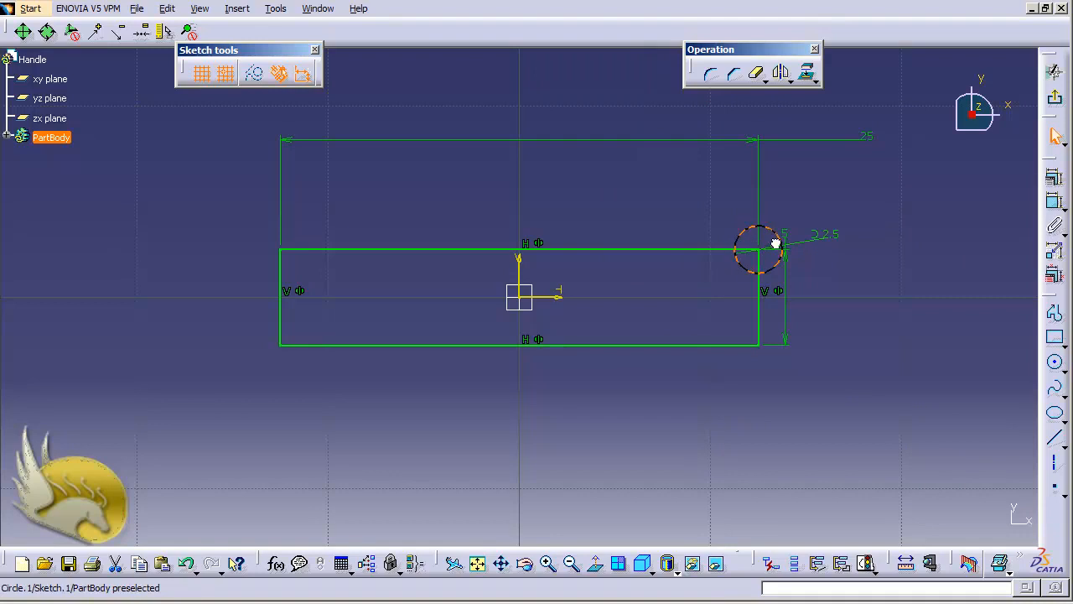
click(774, 238)
drag(795, 205, 898, 287)
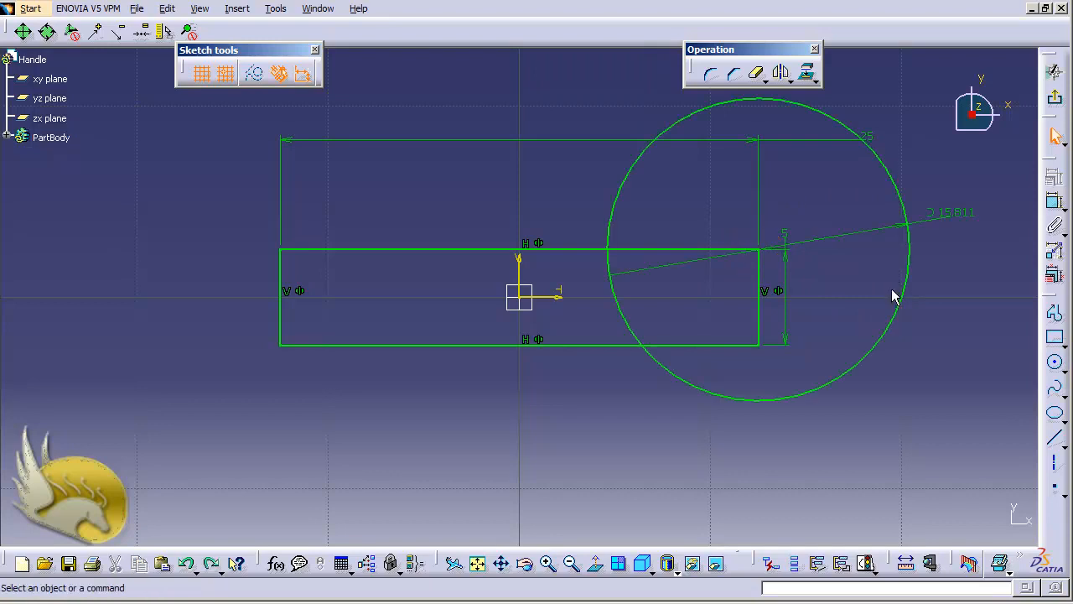
key(Delete)
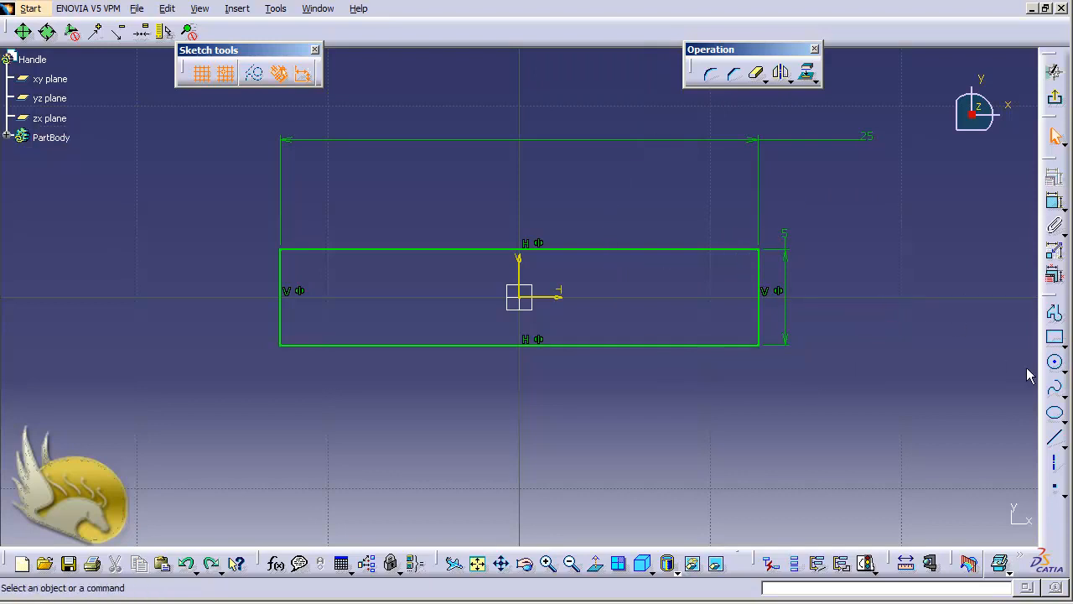
Step: Draw a circle about 5 mm in diameter on the horizontal axis, outside the rectangle's right end and about 20 mm from the origin
click(1055, 361)
click(908, 301)
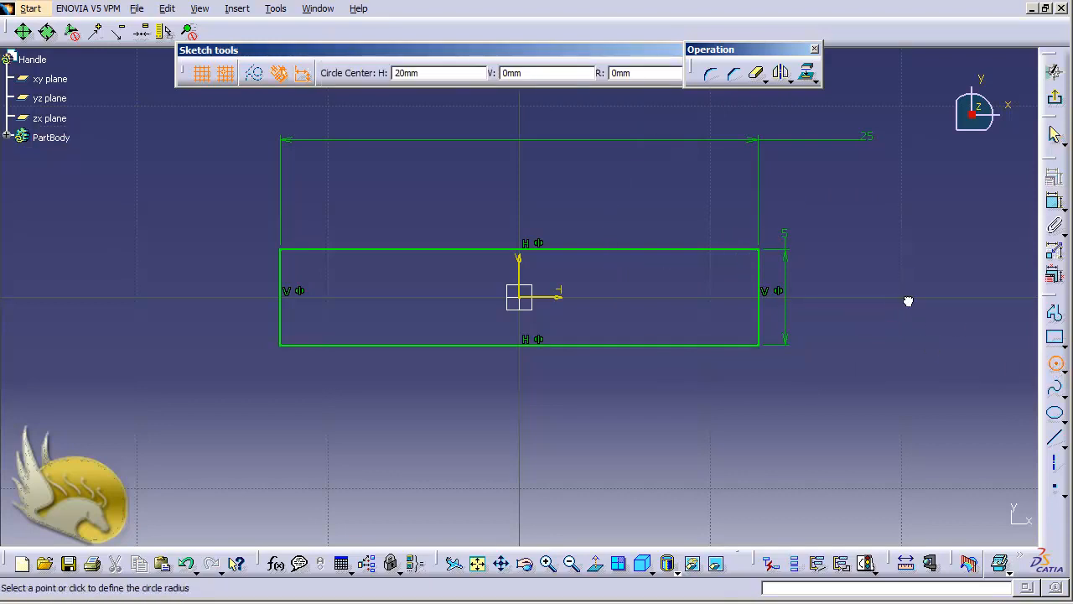
click(942, 346)
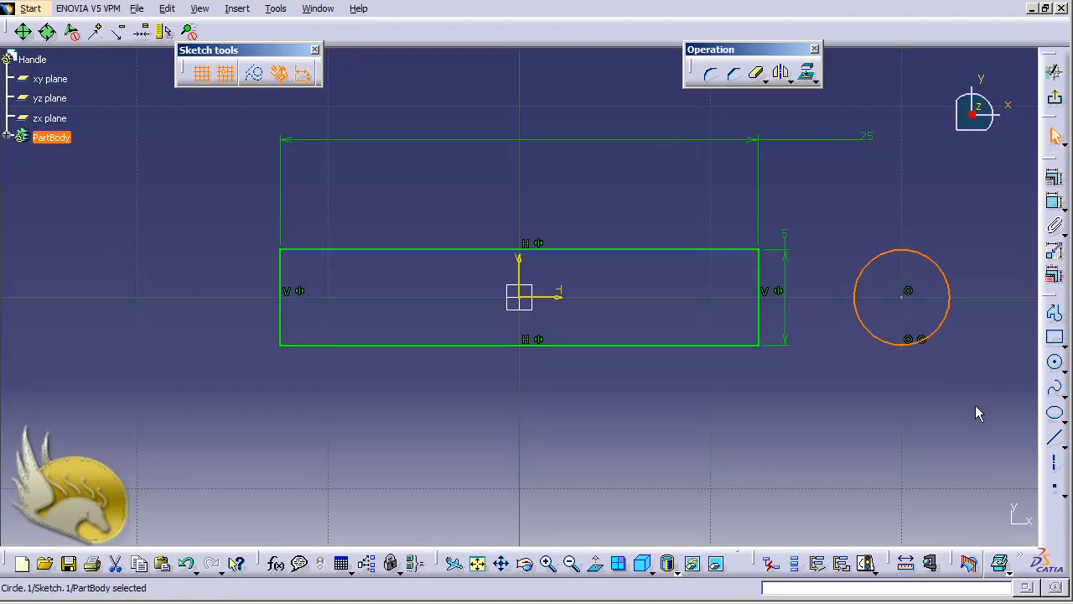
Step: Delete the three automatic coincidence constraints attached to the new circle
click(909, 294)
key(Delete)
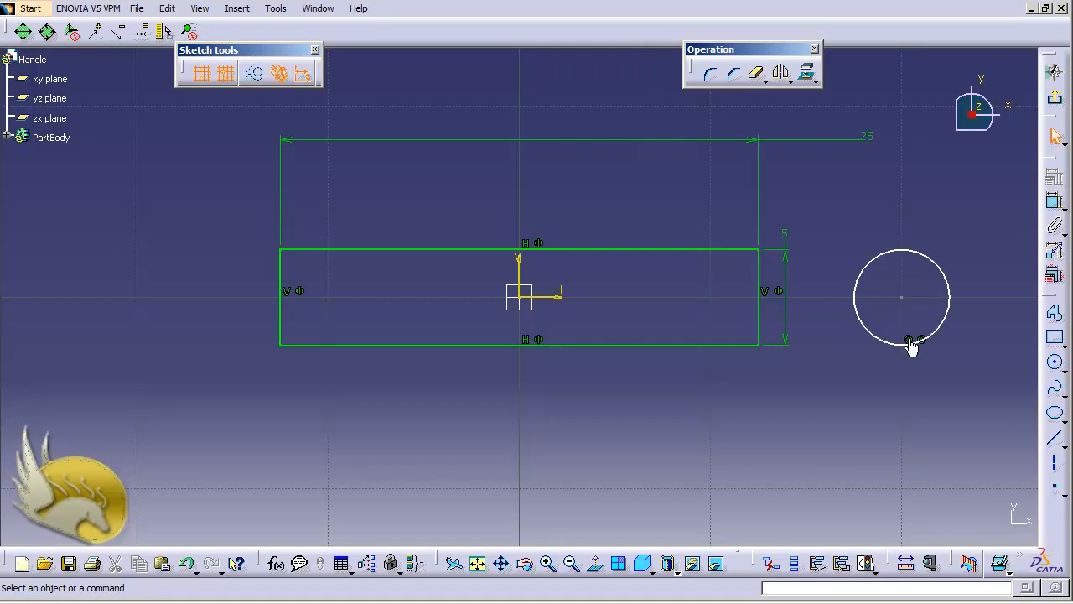
click(910, 343)
key(Delete)
click(921, 339)
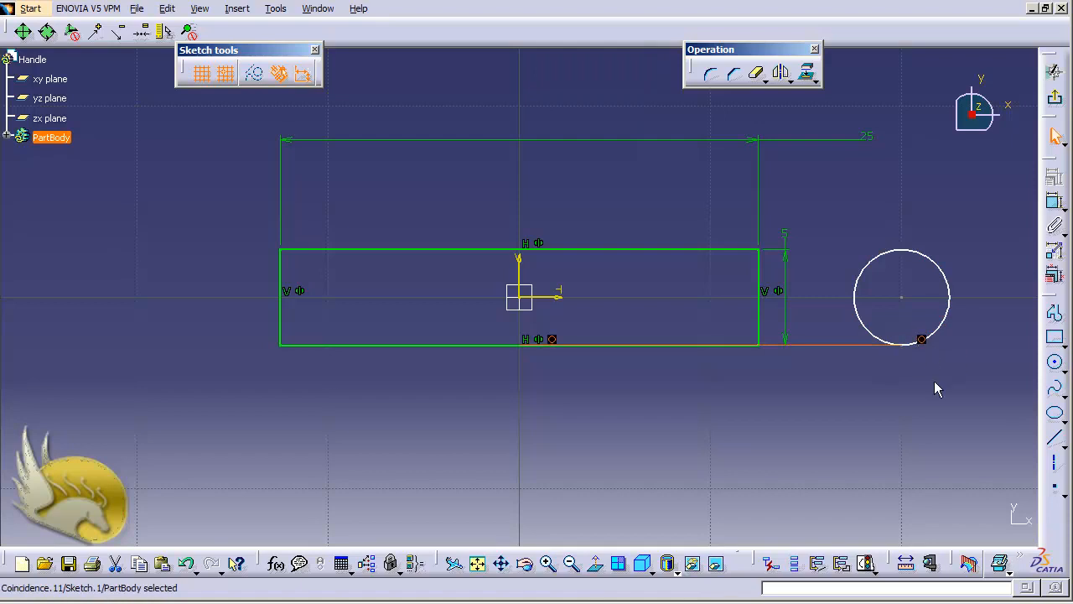
key(Delete)
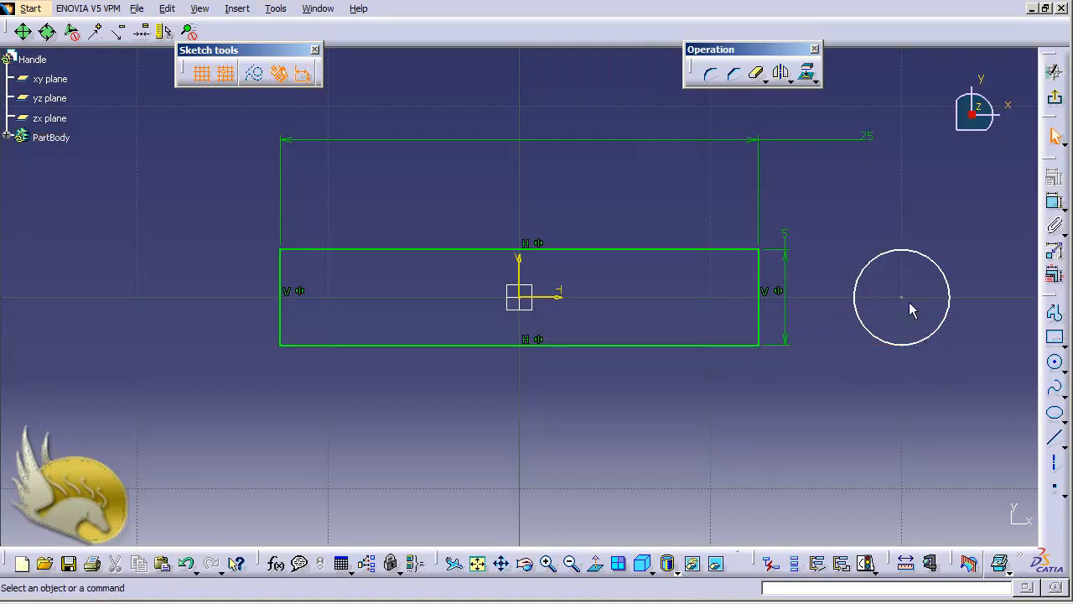
Step: Dimension the circle's diameter and set it to 2.5 mm
click(948, 274)
click(1055, 202)
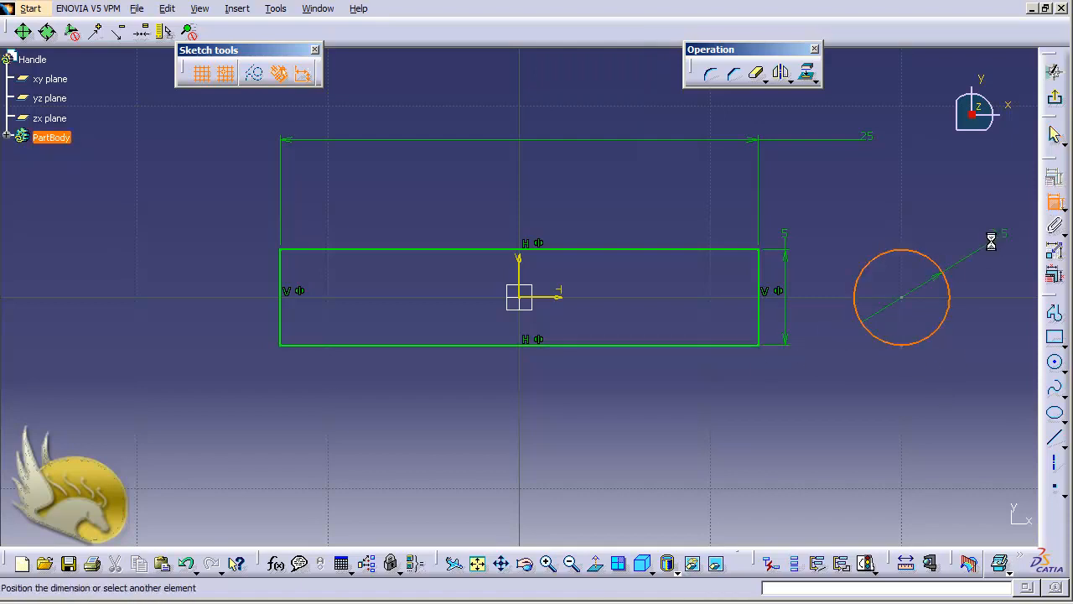
click(988, 245)
double_click(981, 240)
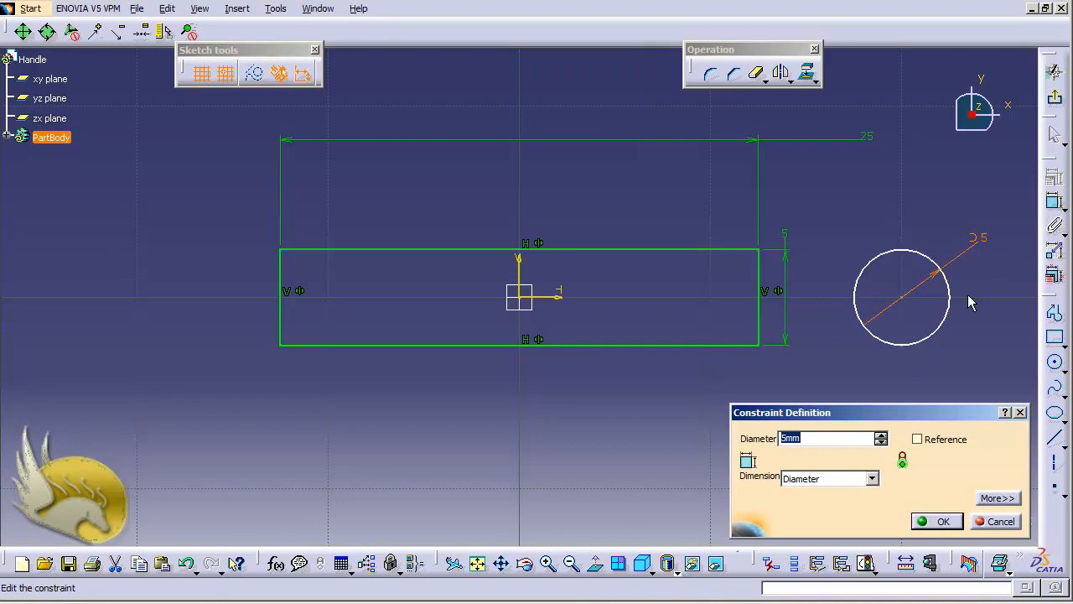
text(2.5)
key(Return)
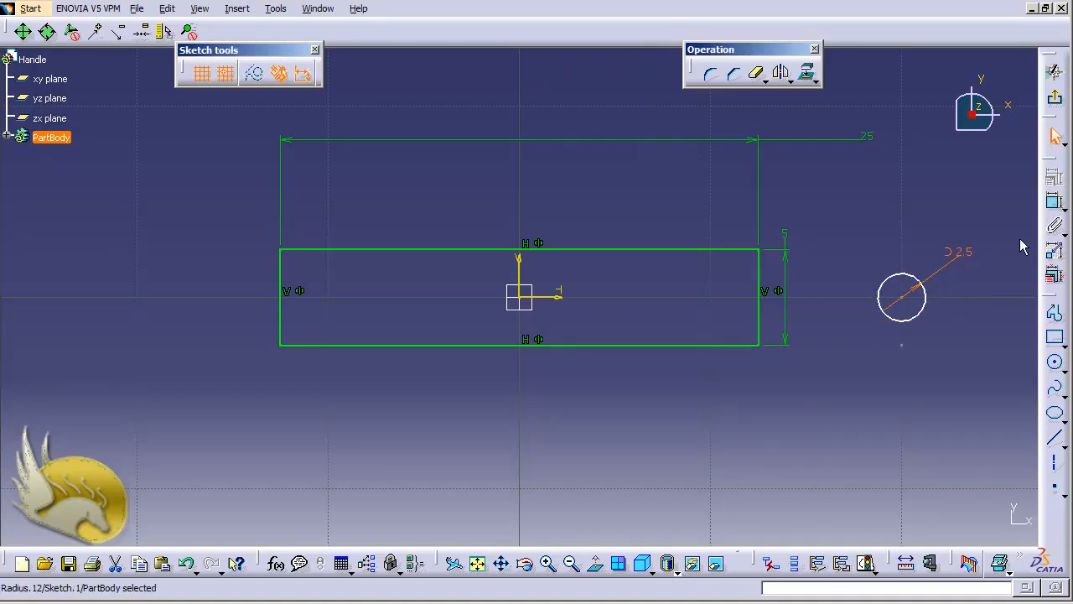
Step: Dimension the circle's centre from the rectangle's right side, set the distance to 5 mm and swap the location to inside the rectangle
click(1055, 204)
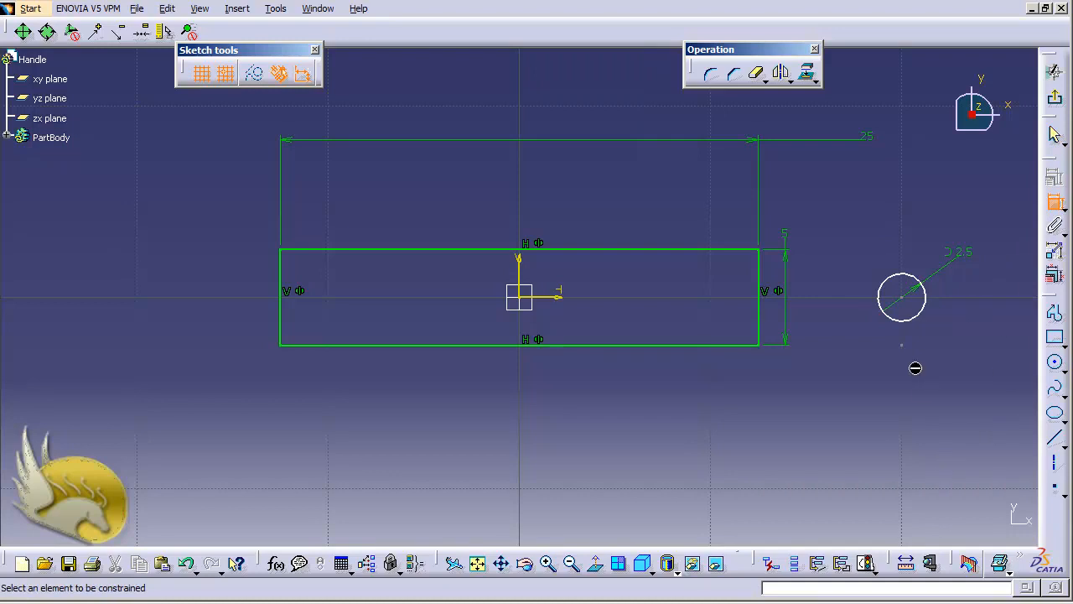
click(902, 299)
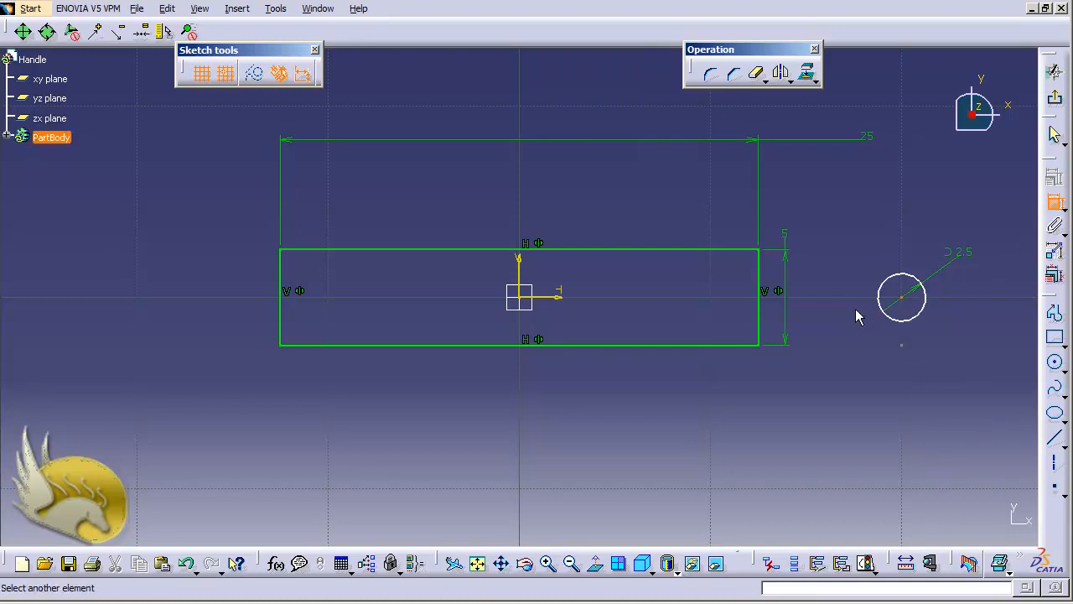
click(761, 310)
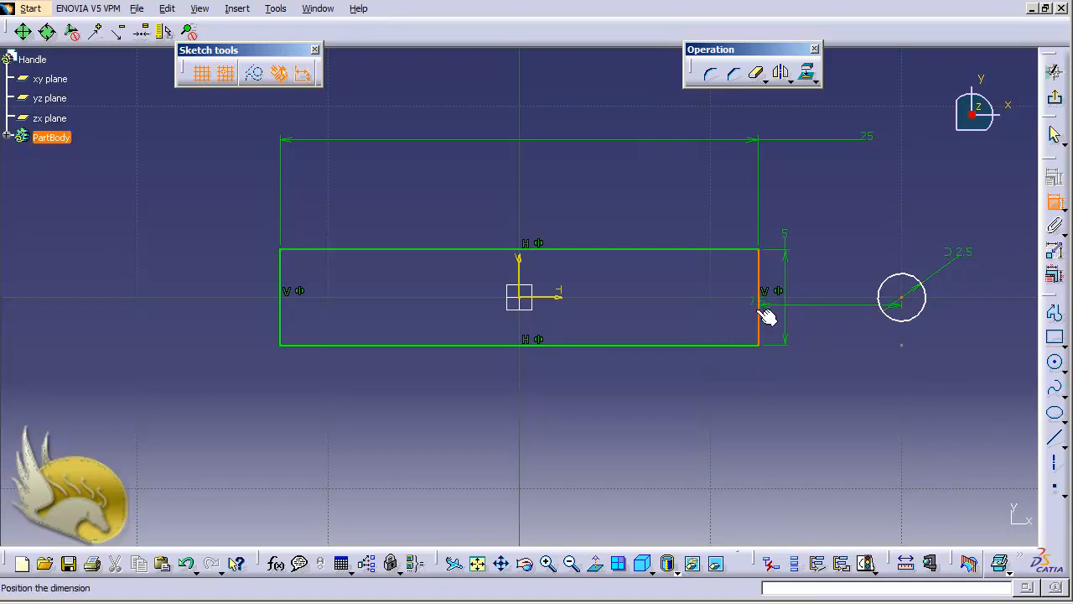
click(820, 381)
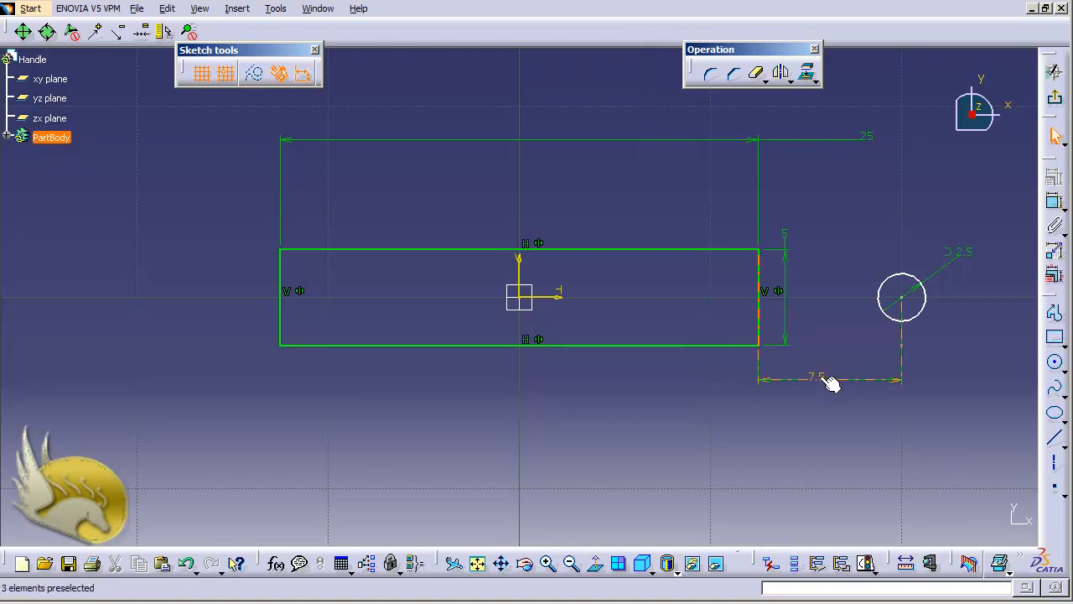
double_click(824, 378)
text(5)
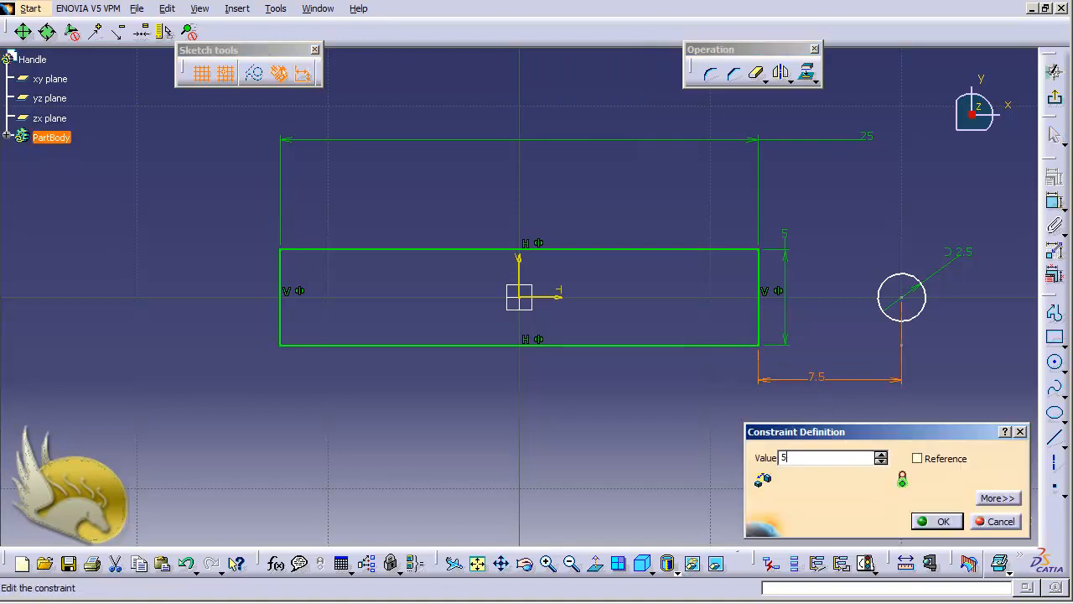
click(999, 498)
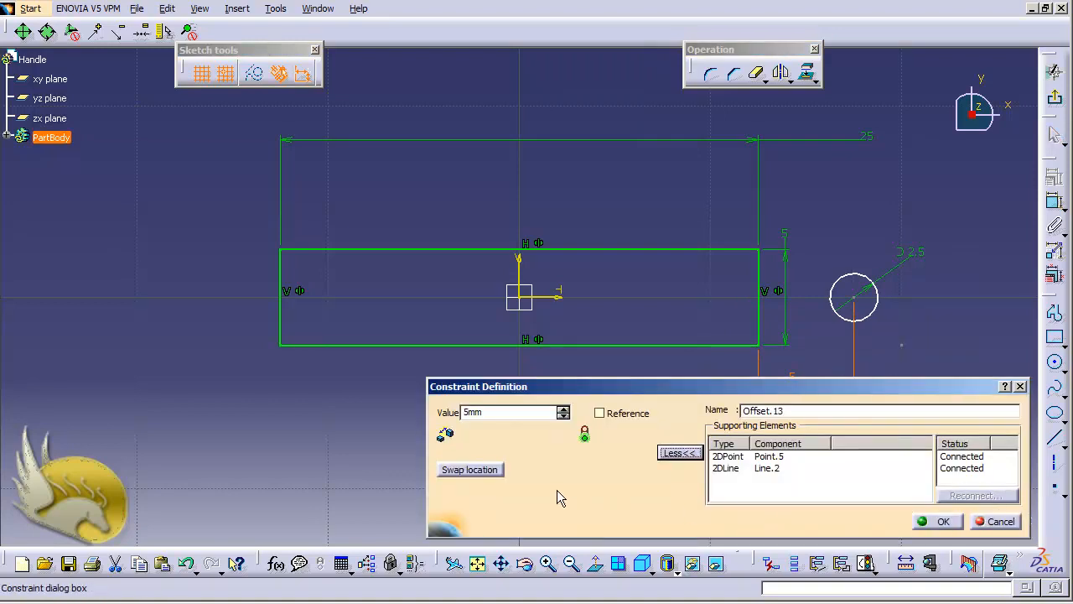
click(501, 471)
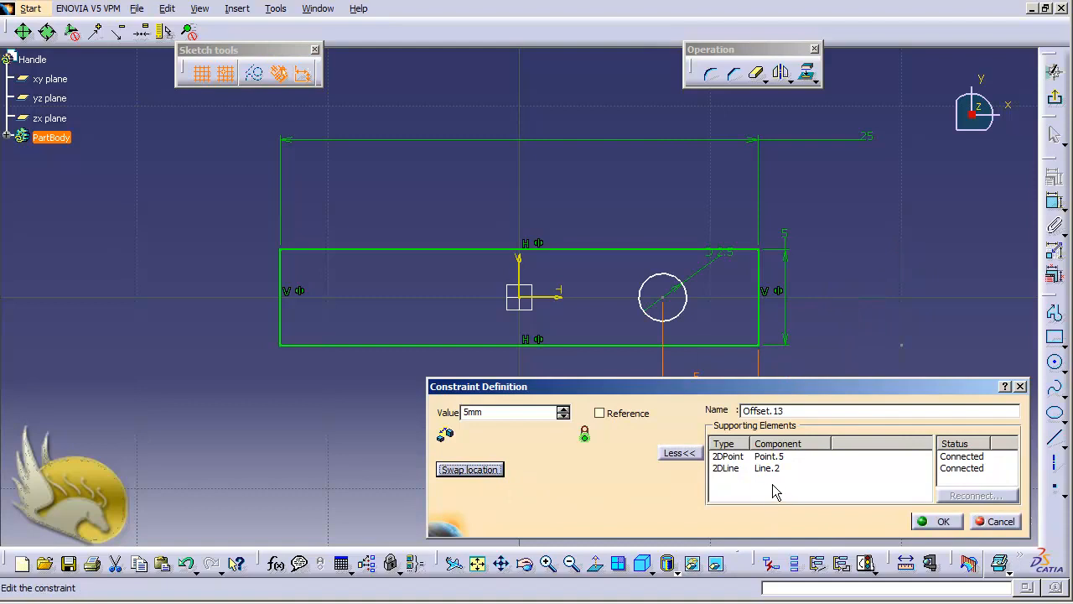
click(939, 521)
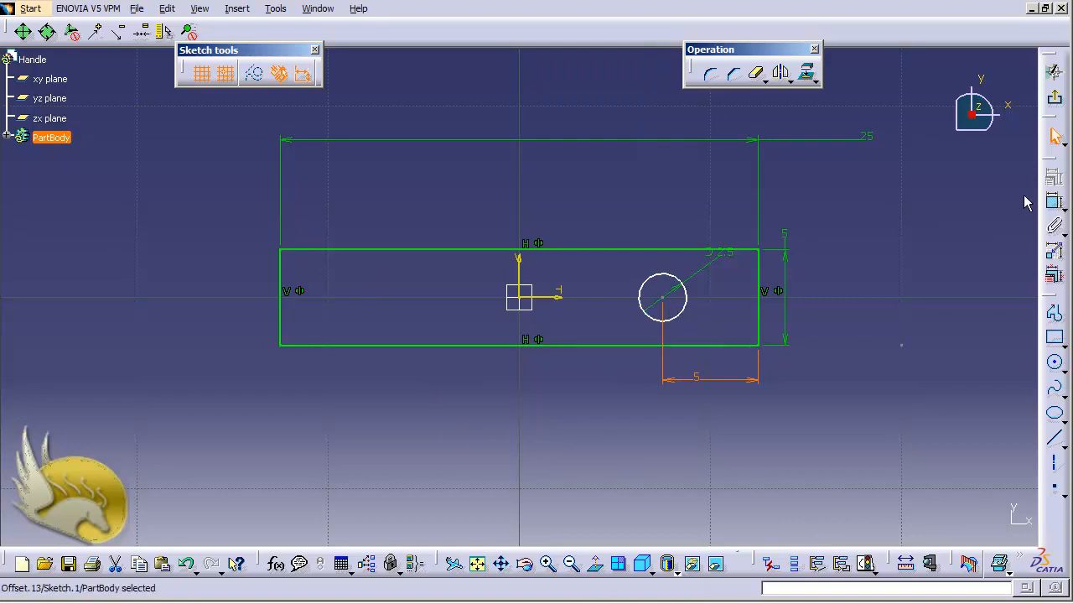
Step: Dimension the vertical distance between the circle's centre and the rectangle's upper side
click(1056, 203)
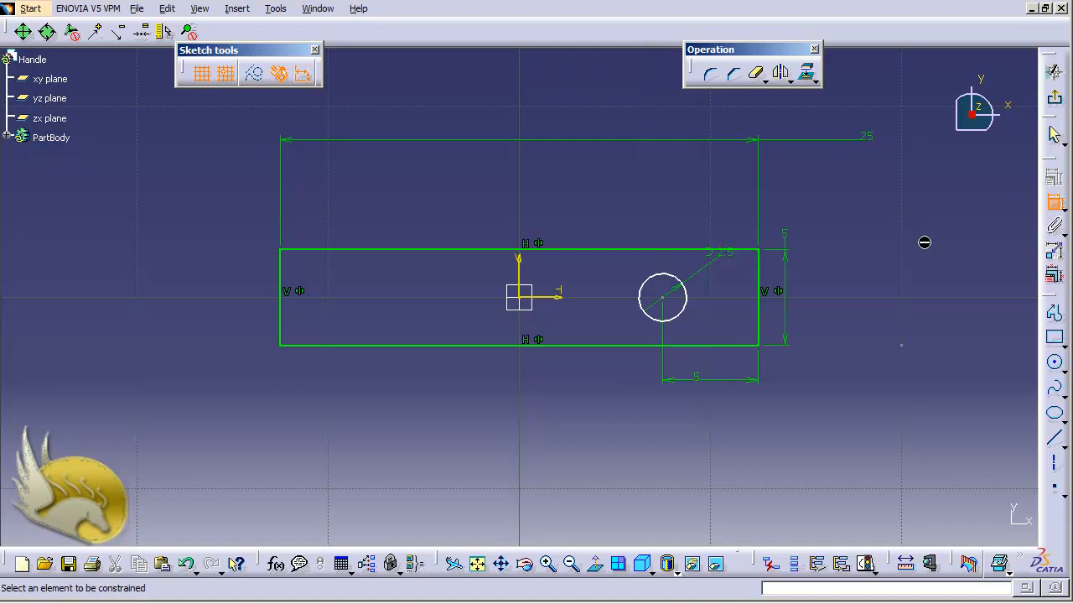
click(662, 298)
click(671, 249)
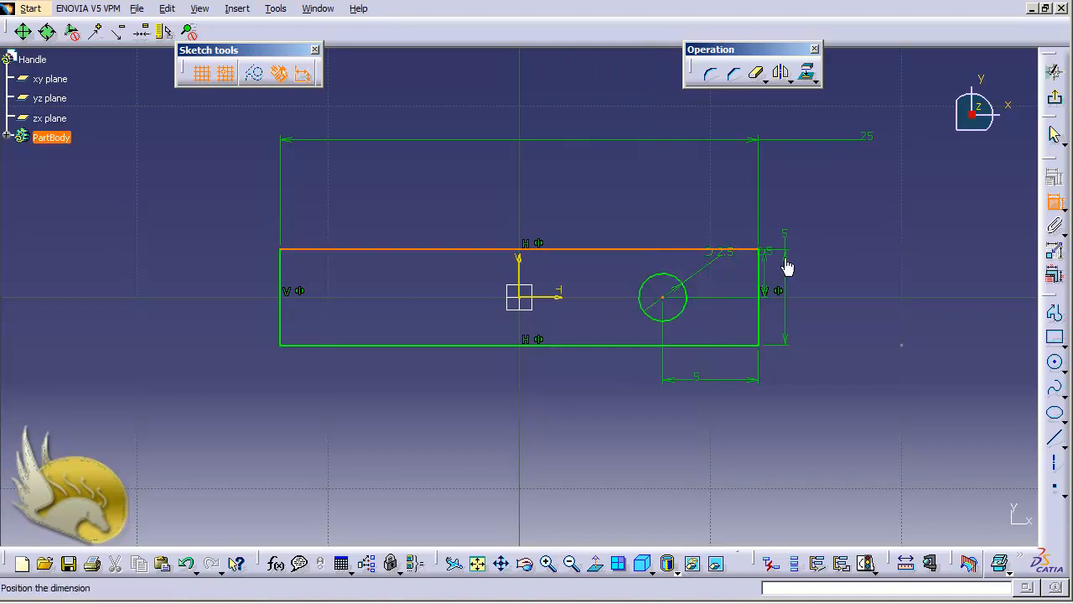
click(841, 279)
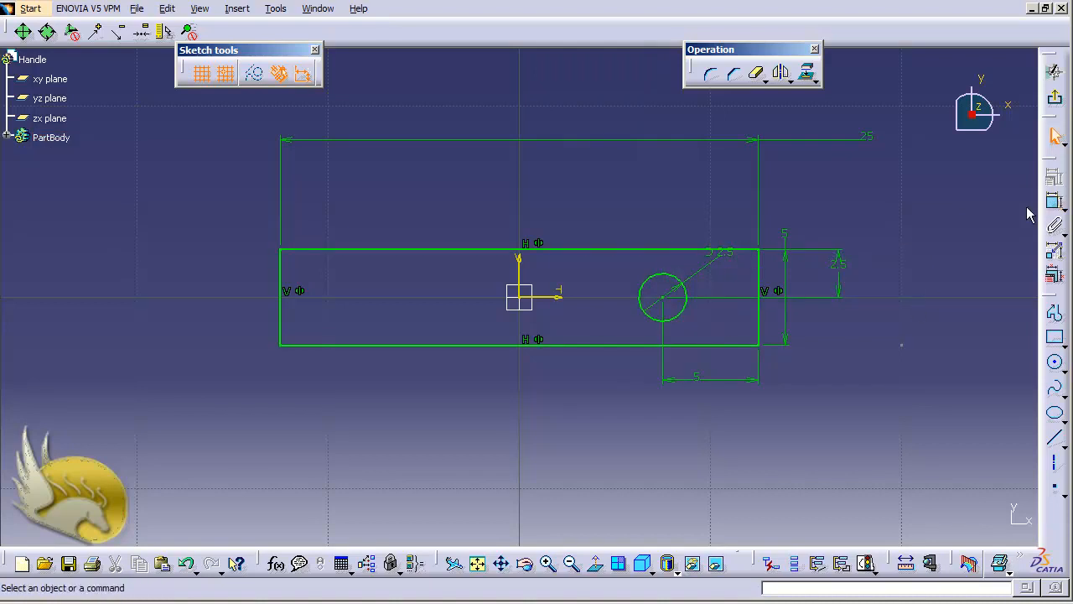
Step: Mirror the circle about the sketch's vertical axis to the rectangle's other half
click(647, 313)
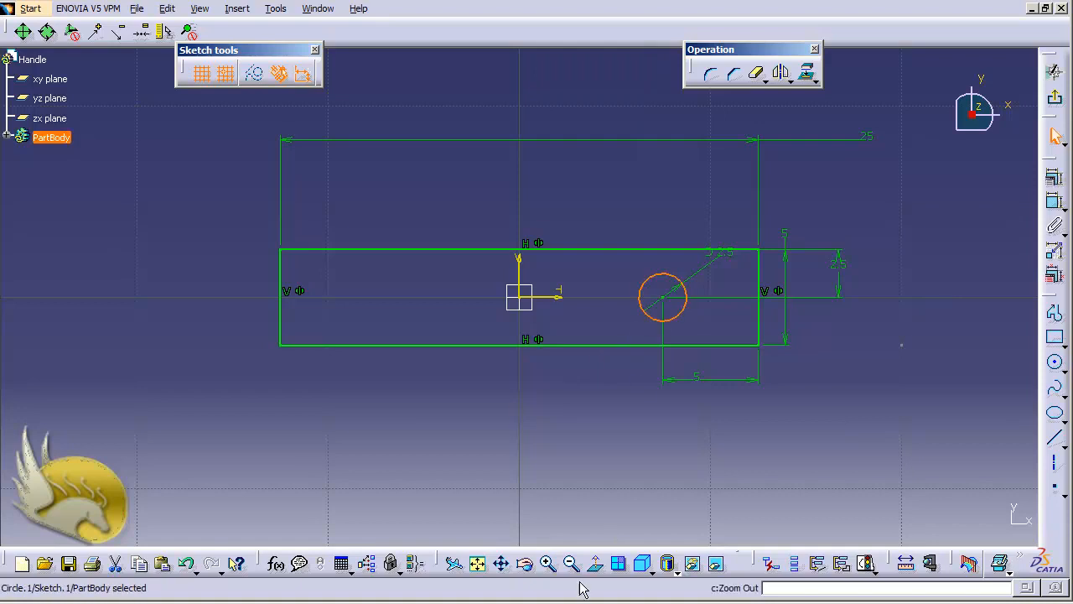
click(520, 260)
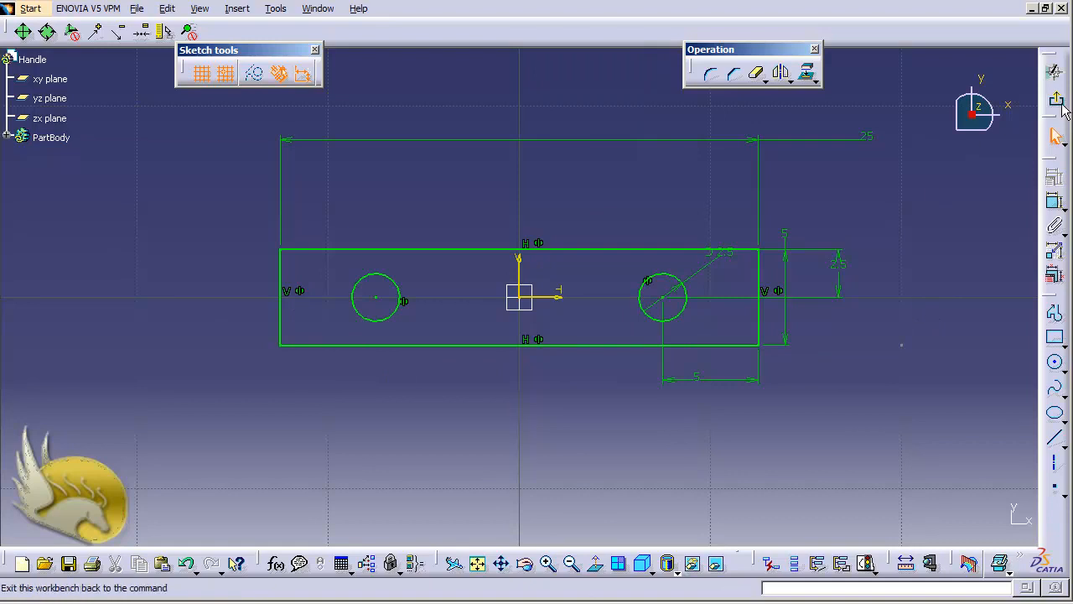
Step: Leave the sketch and pad the rectangle with its two holes to a length of 5 mm
click(1053, 137)
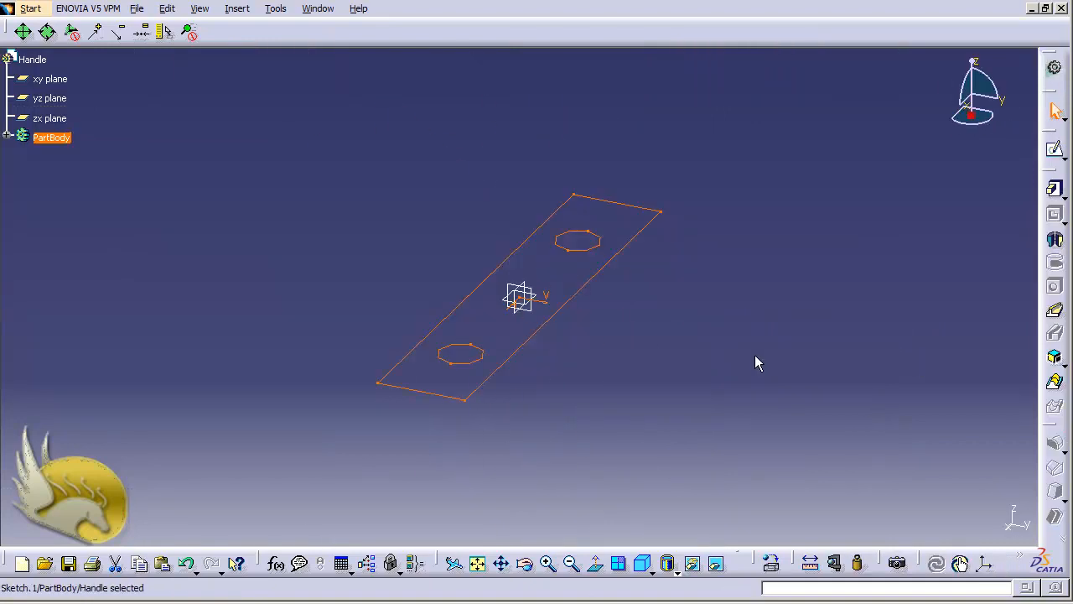
click(1055, 188)
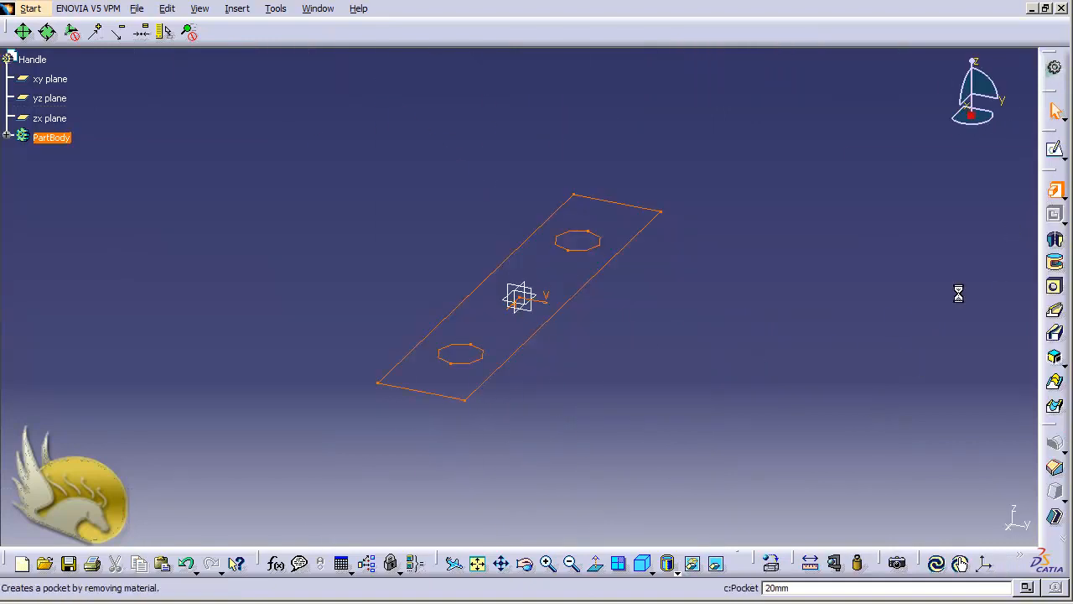
text(5)
key(Return)
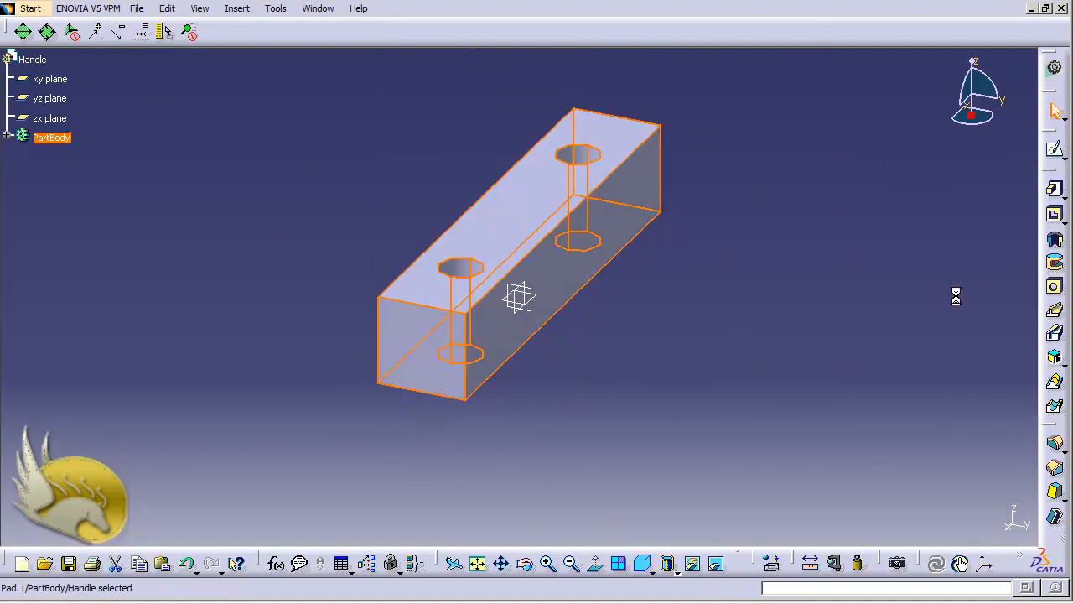
click(813, 325)
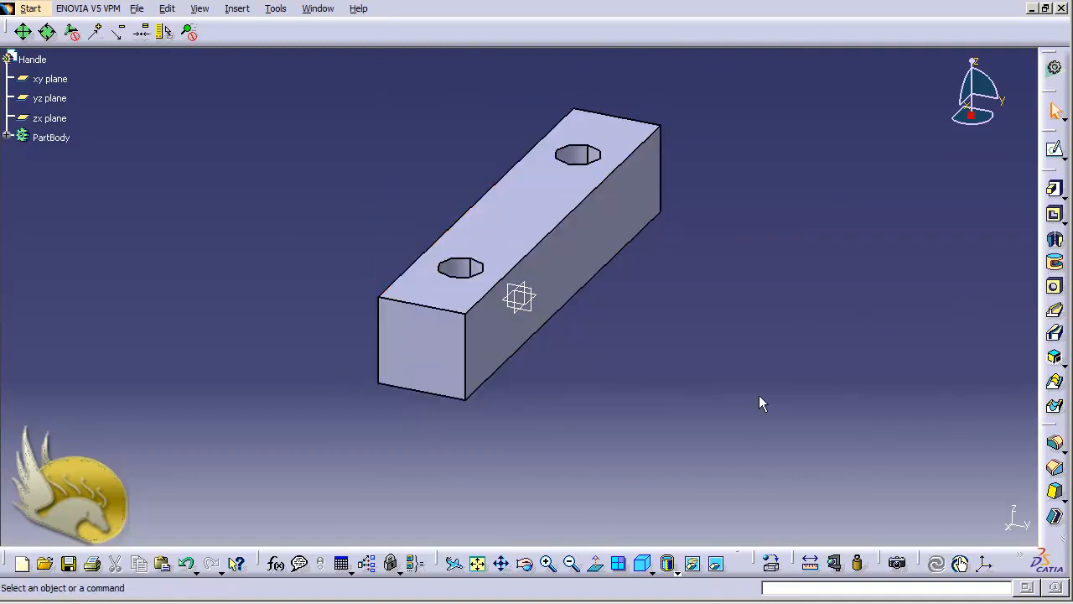
Step: Start a new sketch on the square end face of the bar
key(shift+Right)
key(shift+Right)
key(shift+Right)
key(shift+Left)
key(shift+Left)
key(shift+Left)
key(shift+Left)
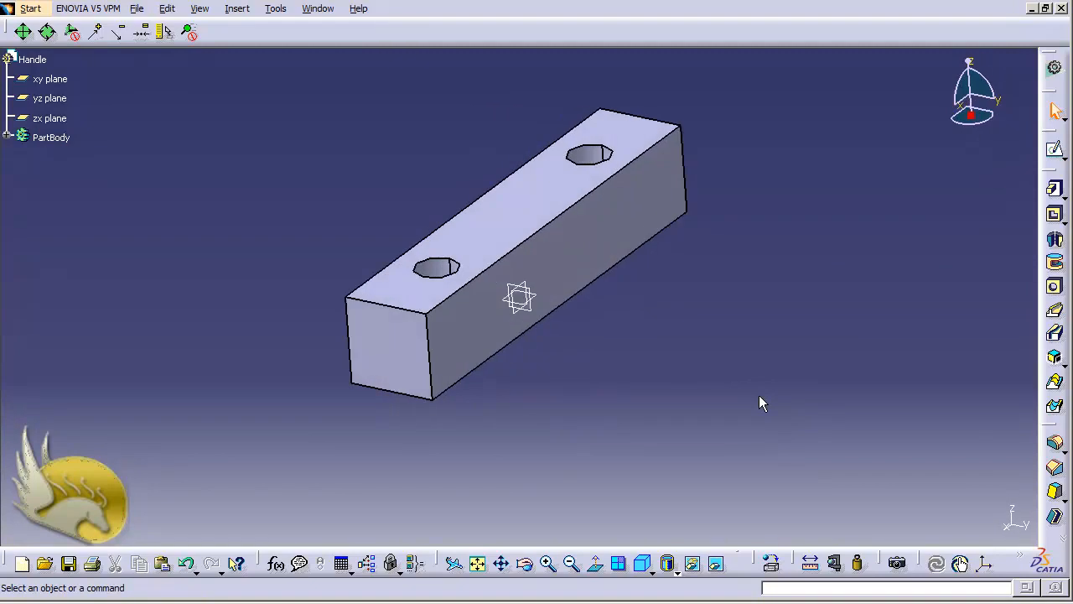
key(shift+Left)
key(shift+Left)
key(shift+Left)
key(shift+Left)
key(shift+Left)
key(shift+Left)
key(shift+Left)
key(shift+Left)
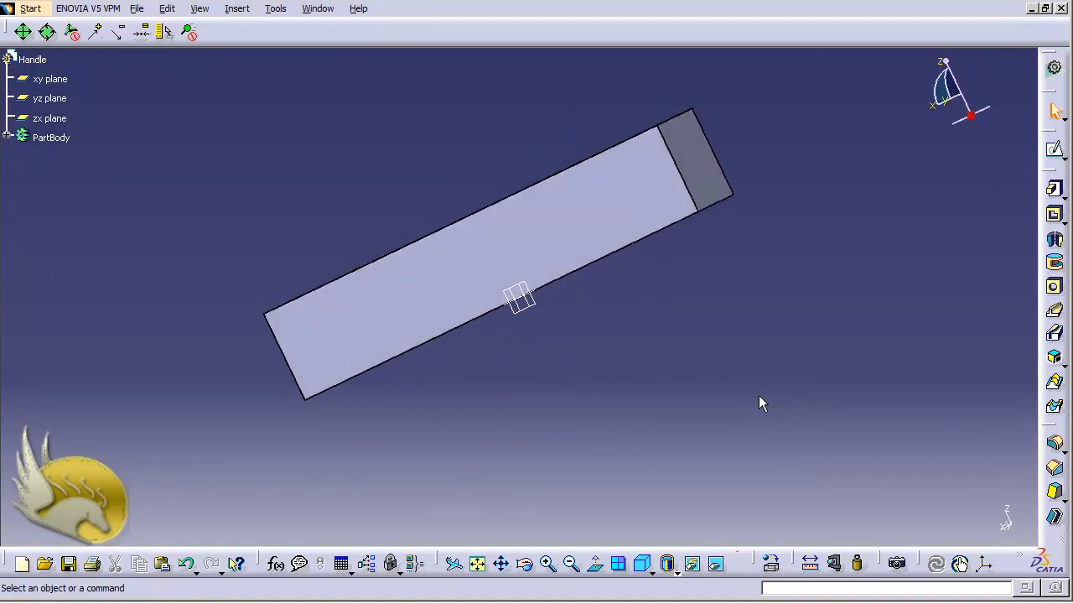
click(708, 188)
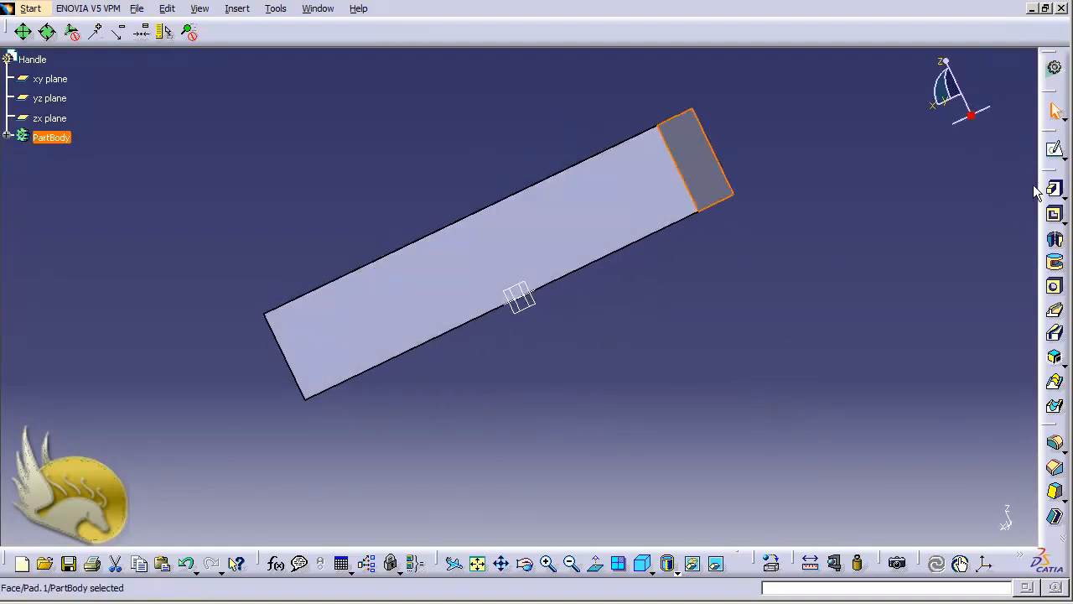
click(1056, 153)
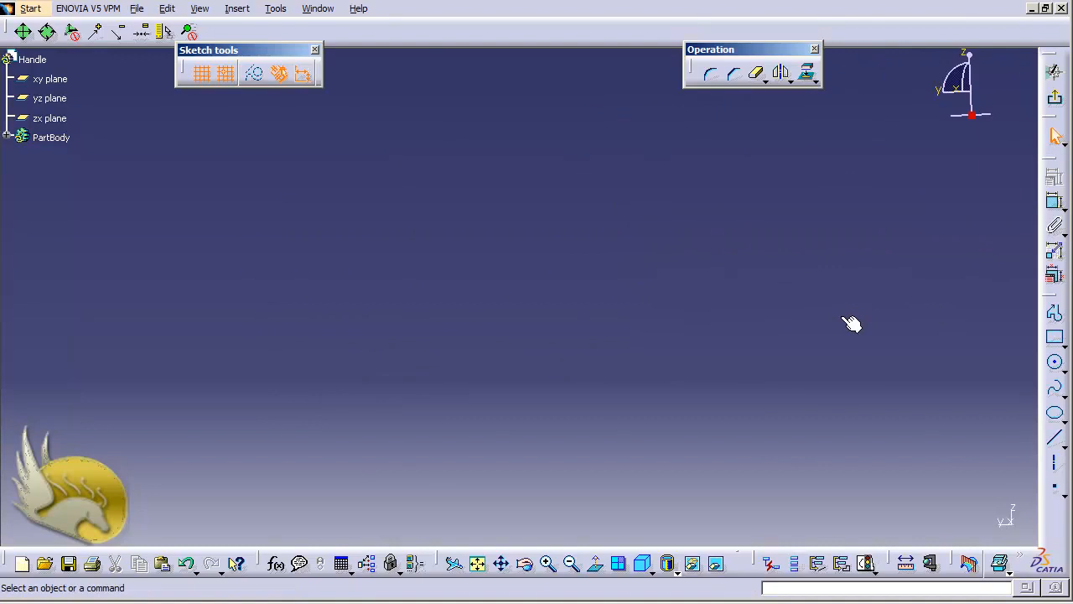
click(477, 562)
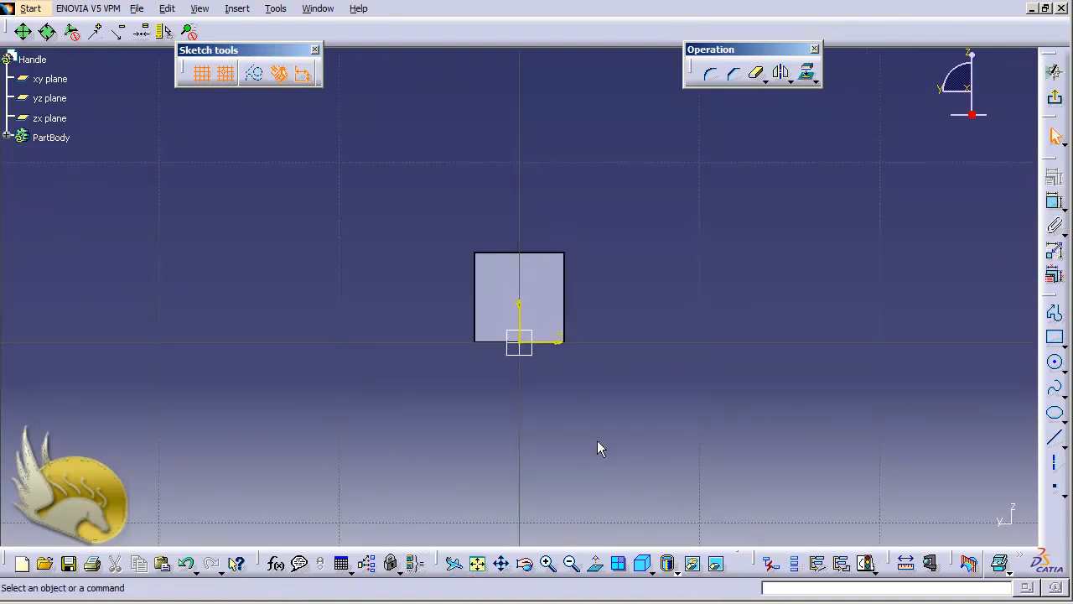
scroll(596, 439, down, 2)
scroll(596, 439, up, 8)
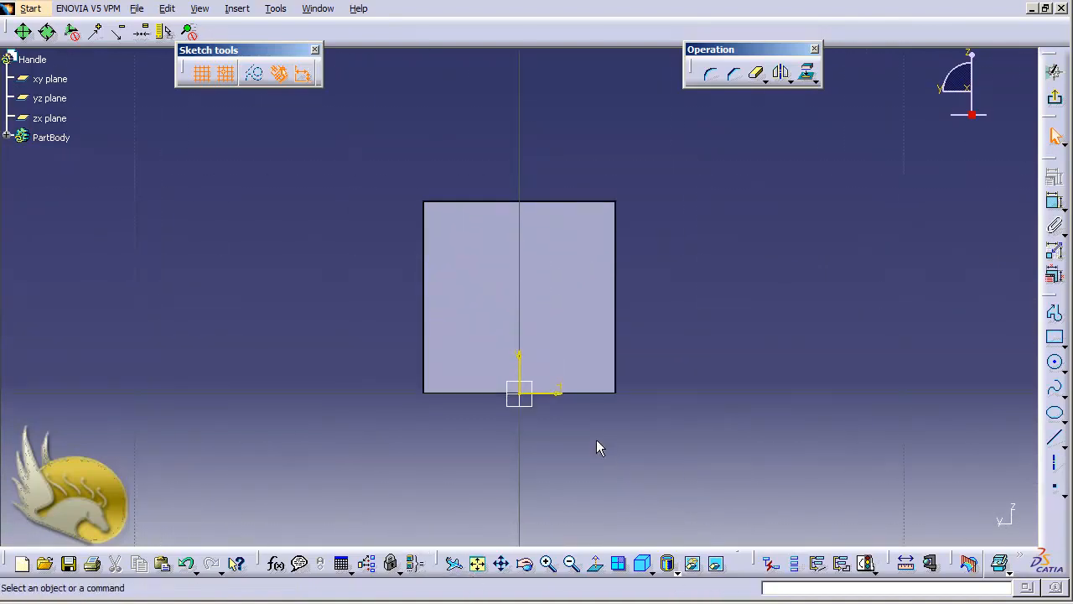
Step: Sketch a circle about 1.1 mm in diameter beside the square end face, with point snapping turned off while drawing
click(1055, 362)
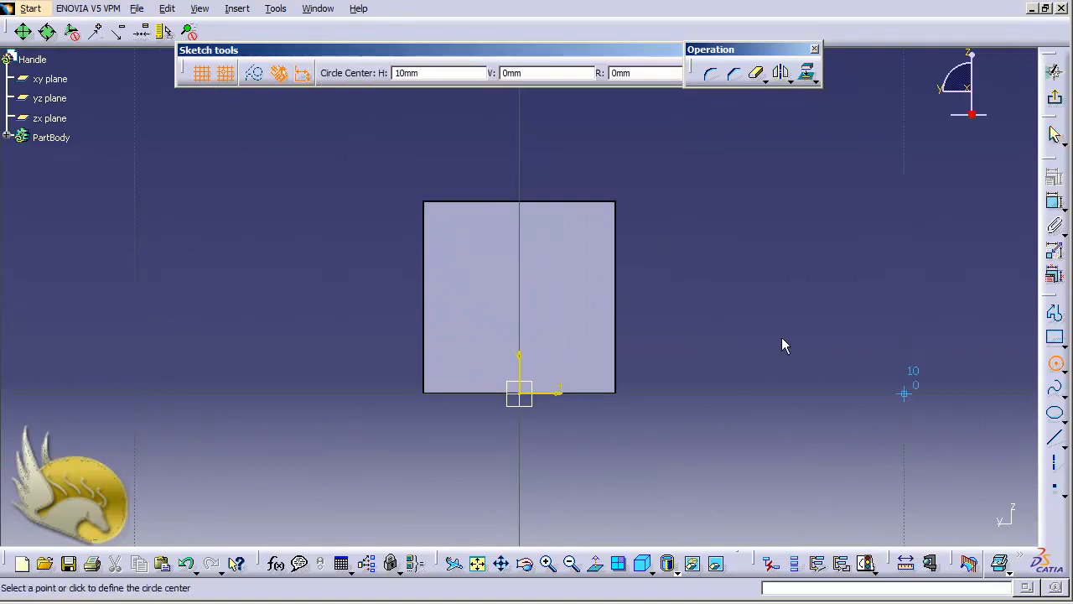
click(225, 74)
click(769, 271)
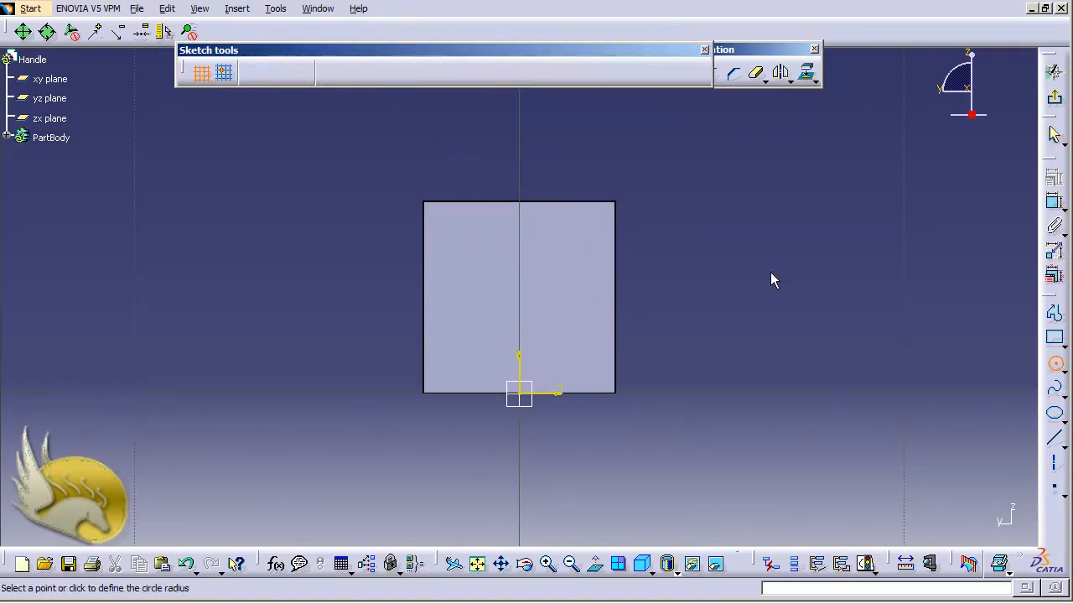
click(787, 262)
click(224, 74)
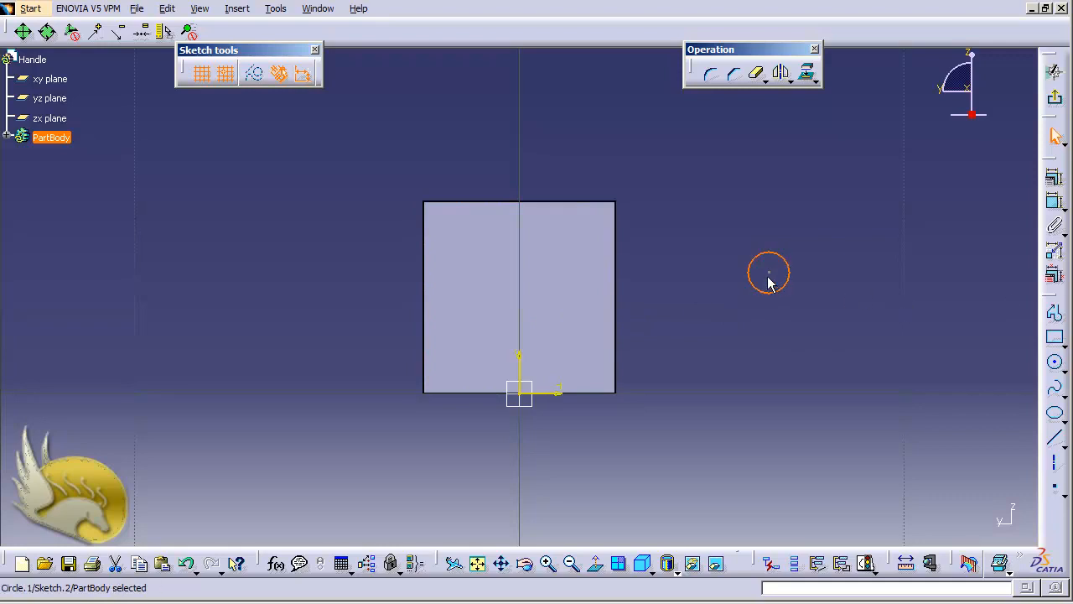
click(758, 351)
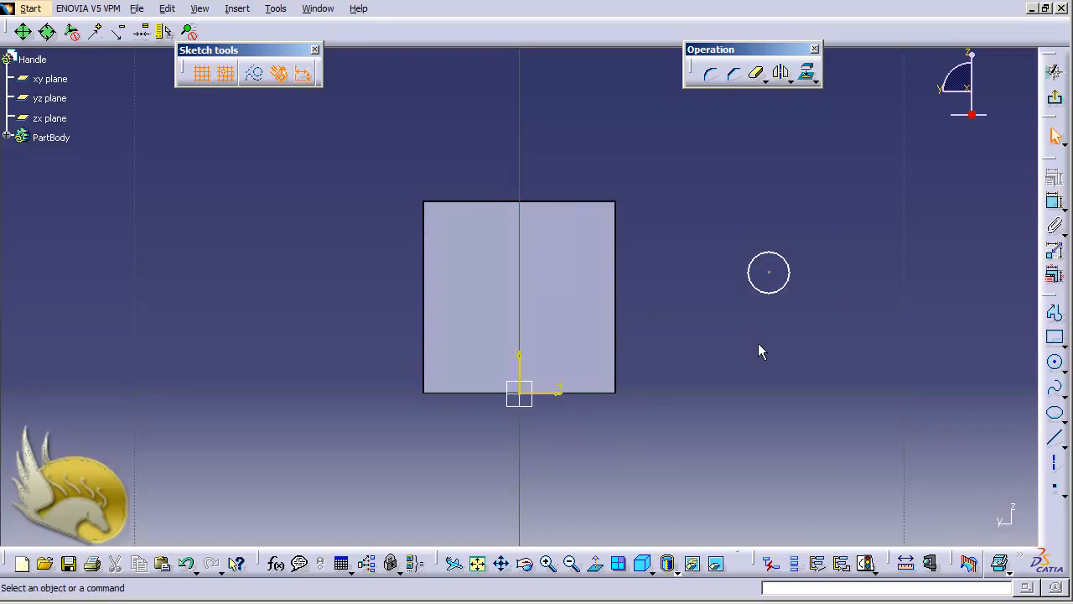
Step: Constrain the circle's centre as an equidistant point between the end face's two vertical edges
click(423, 282)
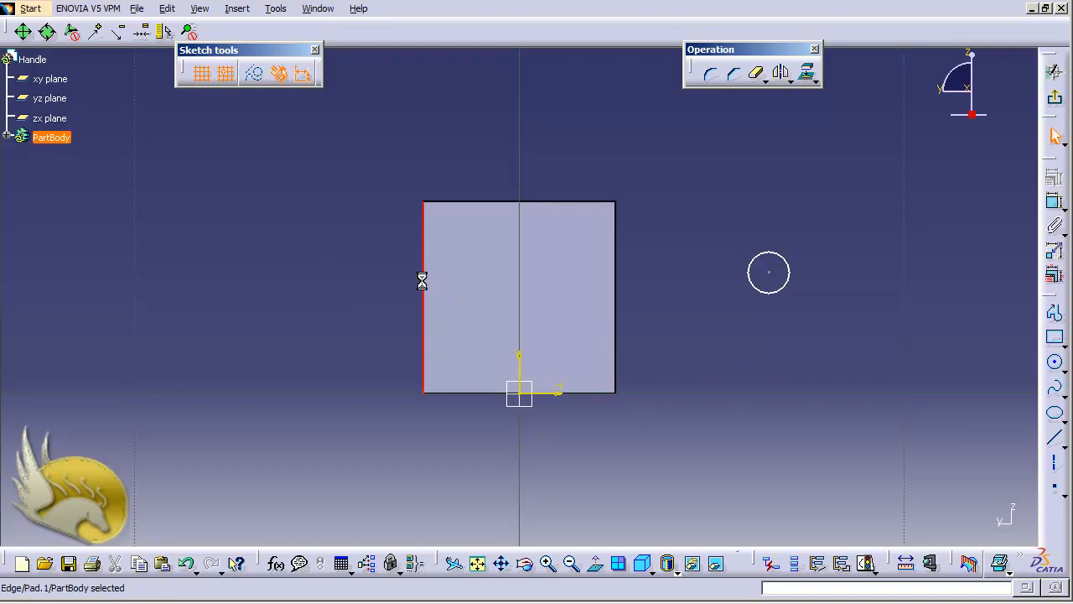
ctrl+click(623, 289)
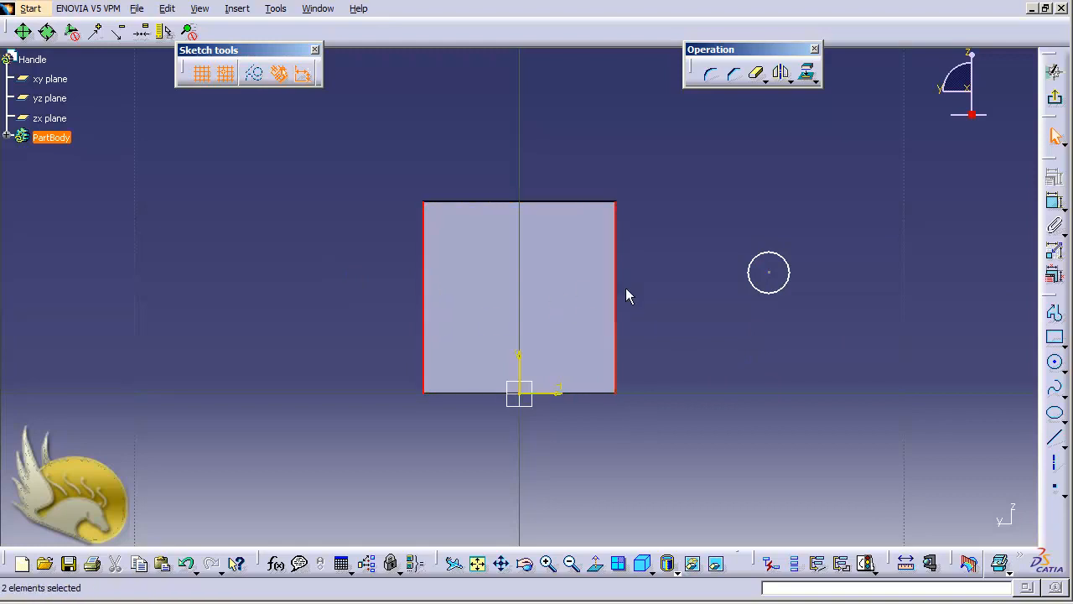
ctrl+click(769, 273)
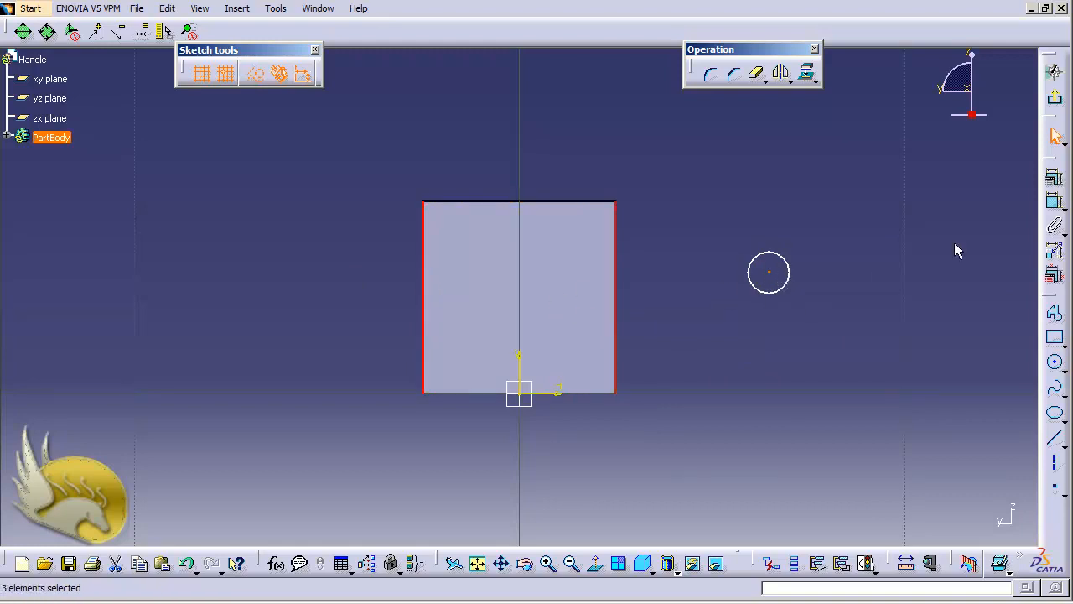
click(1053, 197)
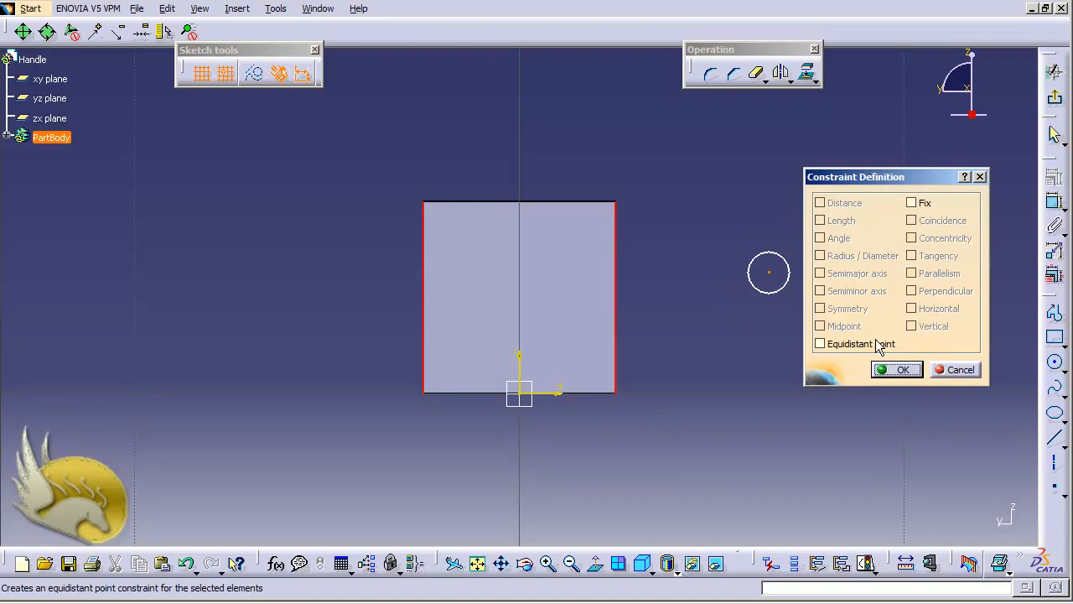
click(876, 350)
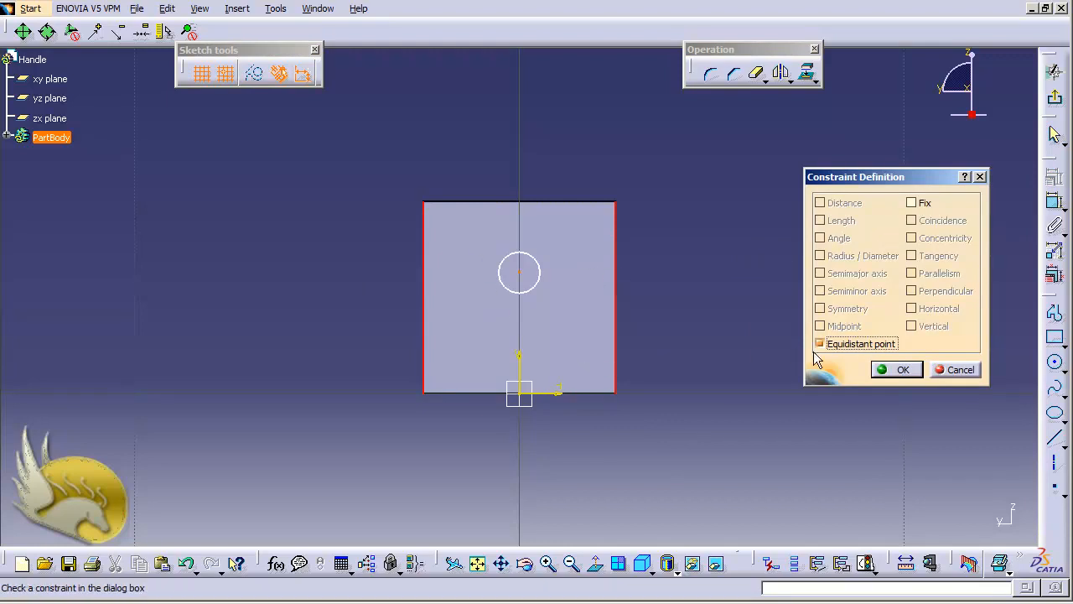
click(897, 370)
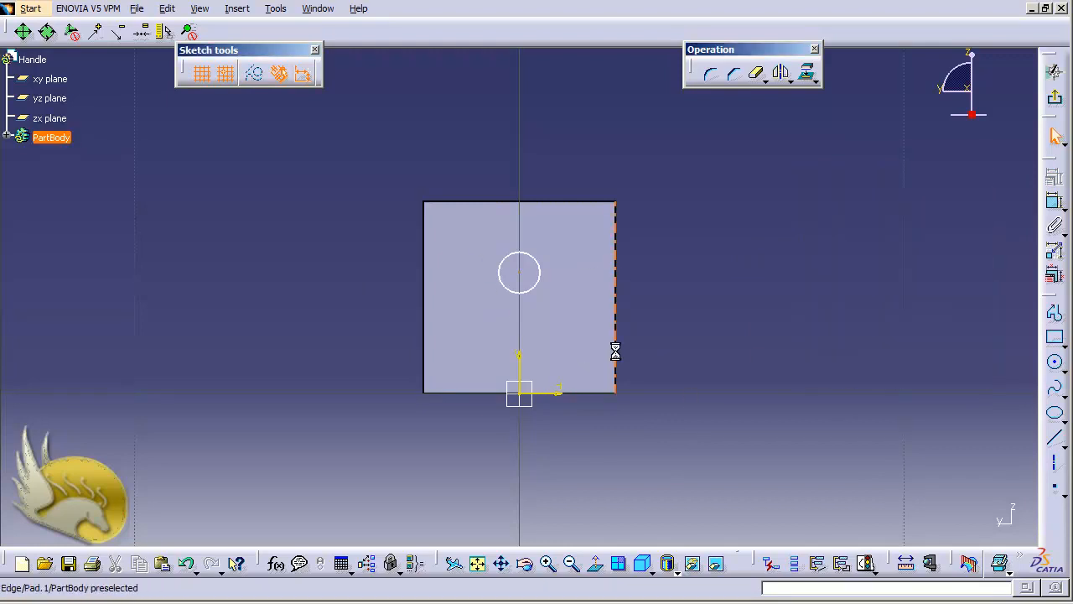
Step: Constrain the circle's centre as an equidistant point between the end face's upper and lower edges
click(547, 202)
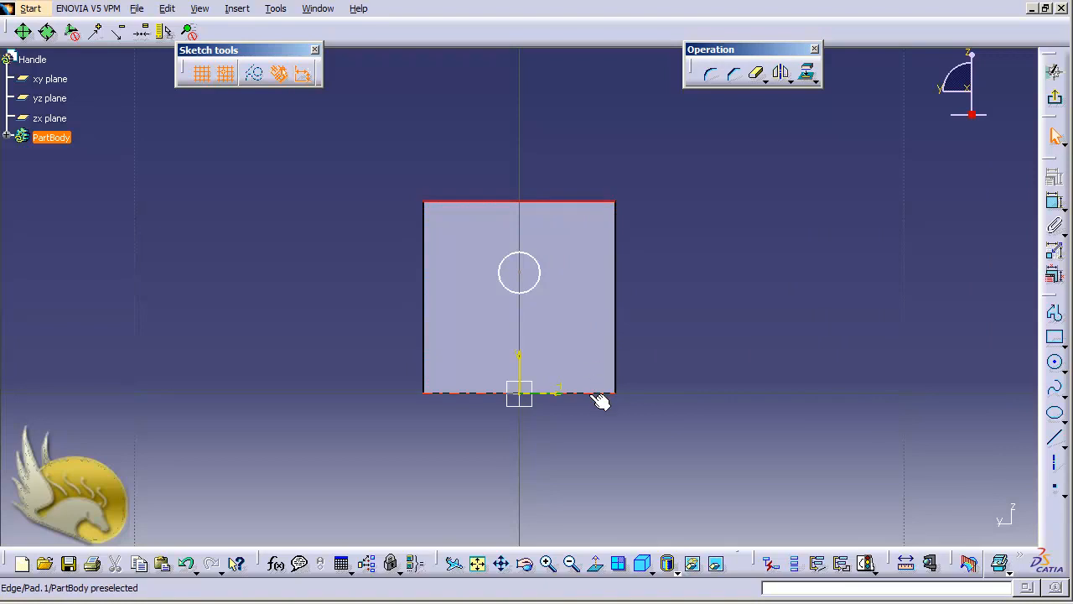
ctrl+click(598, 394)
ctrl+click(521, 274)
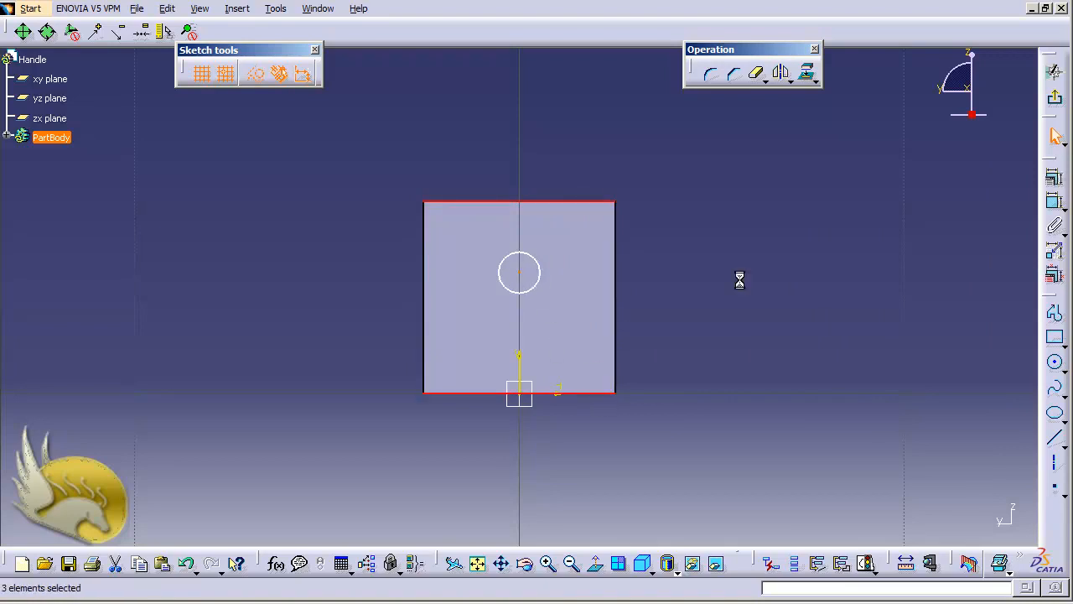
click(1055, 177)
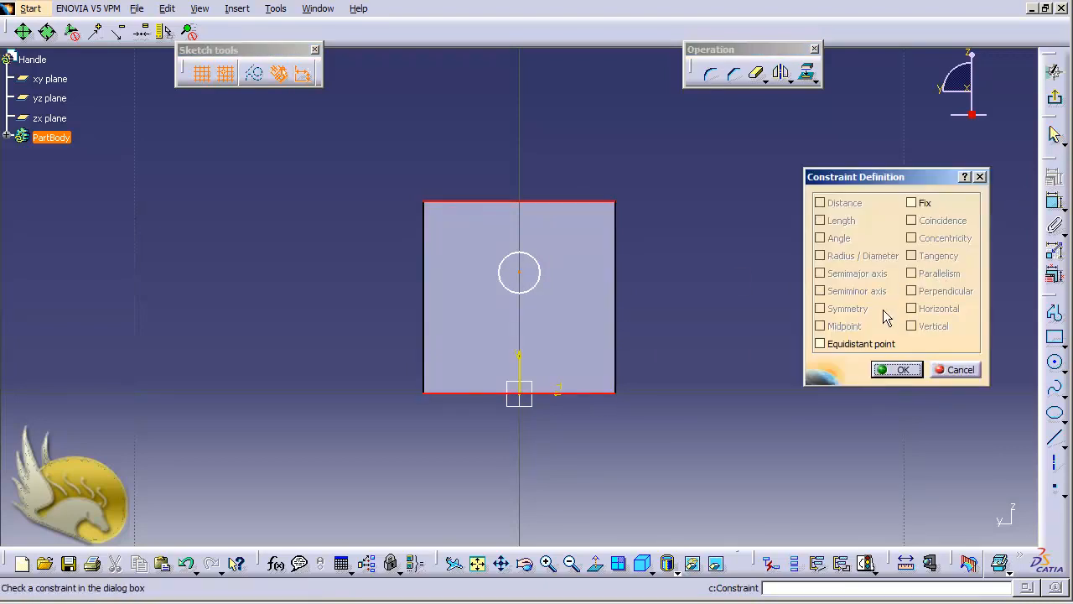
click(876, 344)
click(893, 371)
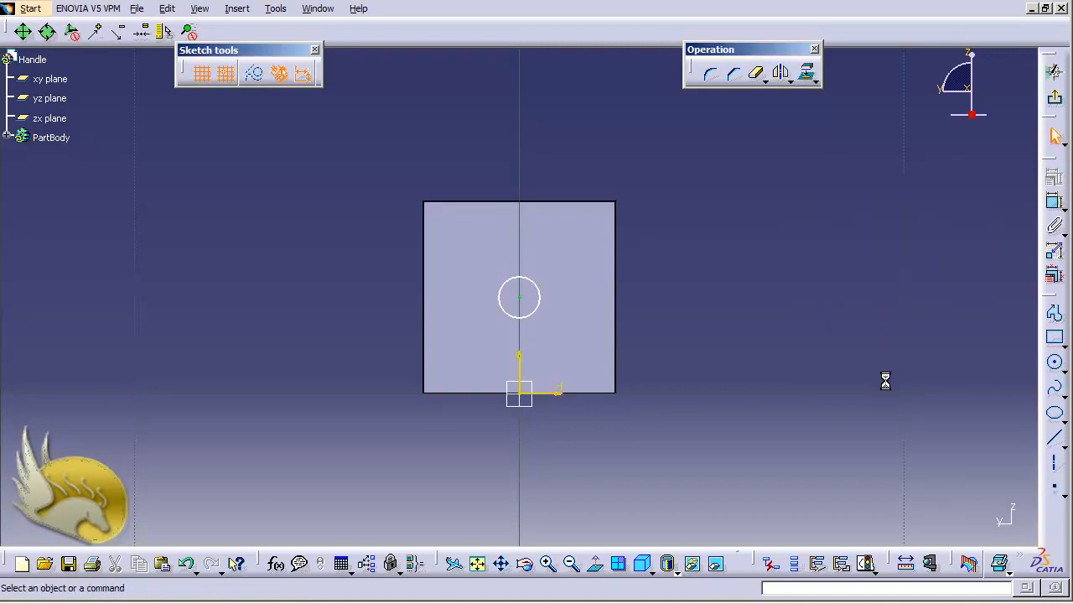
Step: Dimension the diameter of the circle on the end face and set it to 5 mm
click(544, 298)
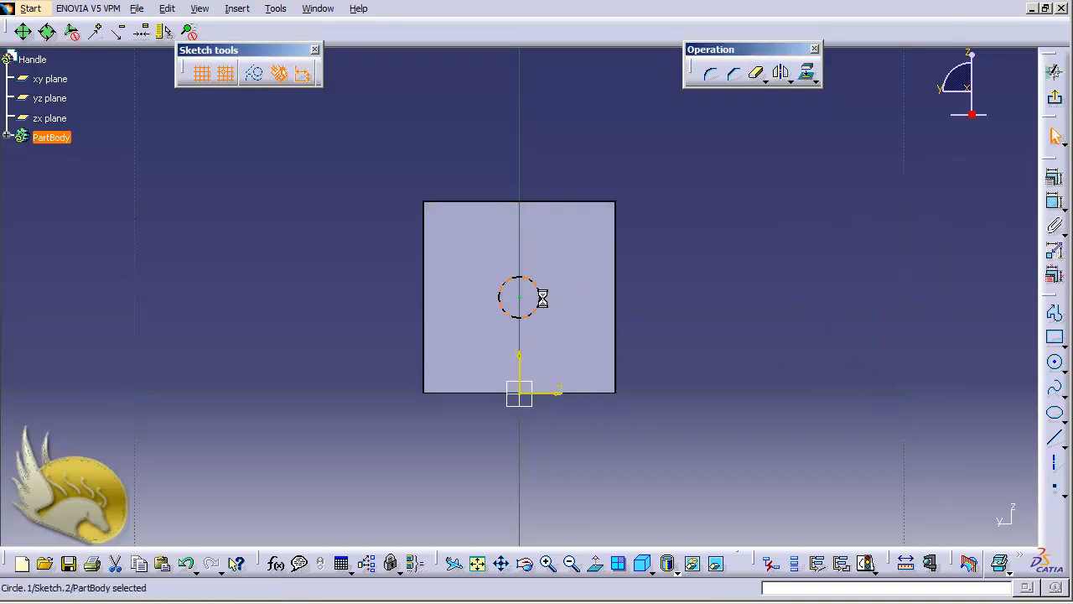
click(1054, 201)
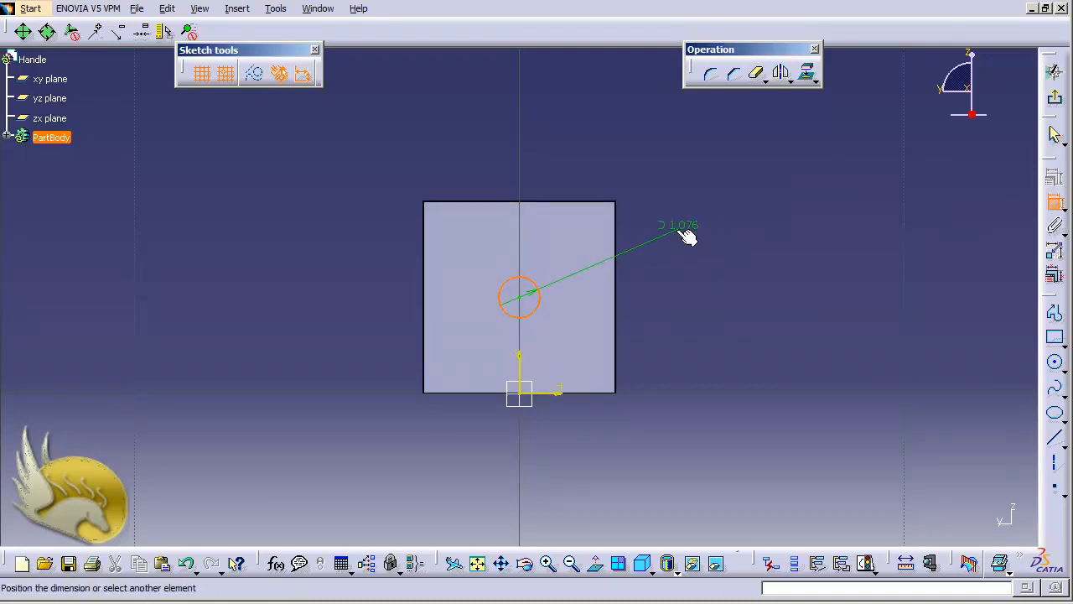
click(687, 232)
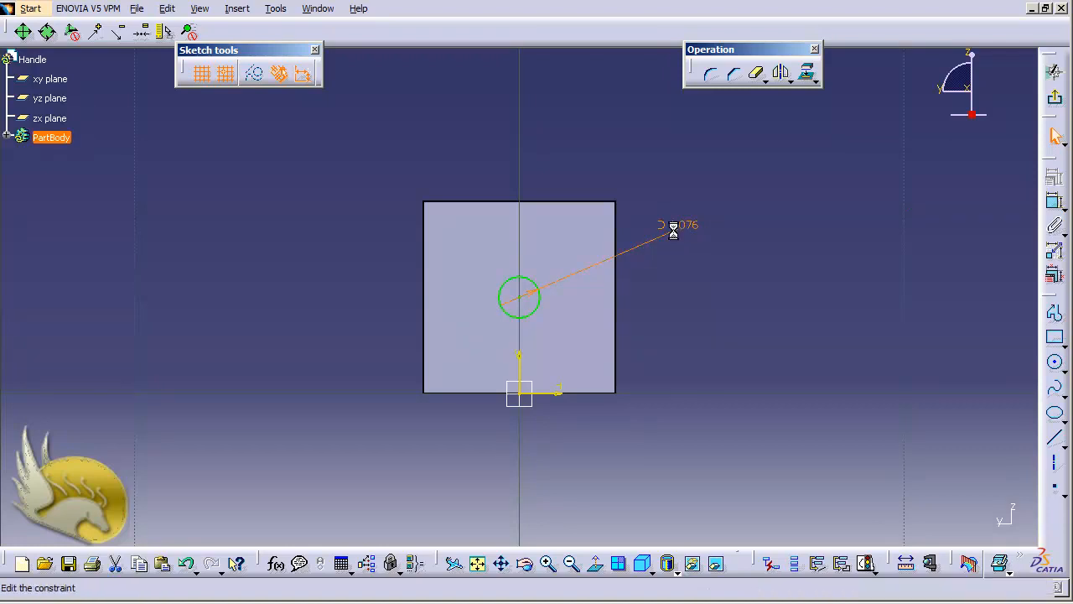
double_click(676, 232)
text(5)
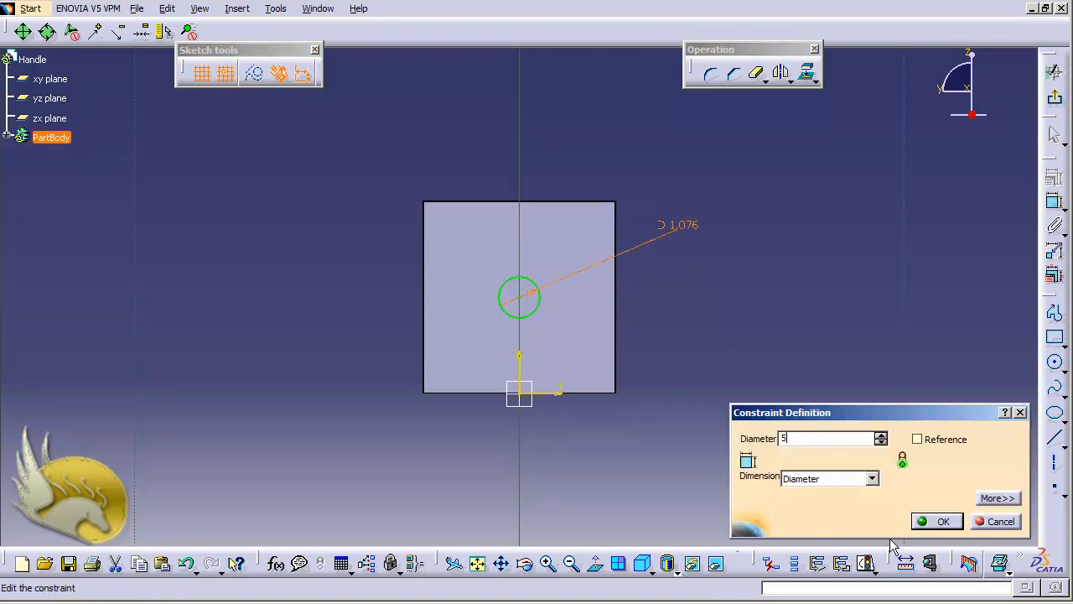
click(935, 522)
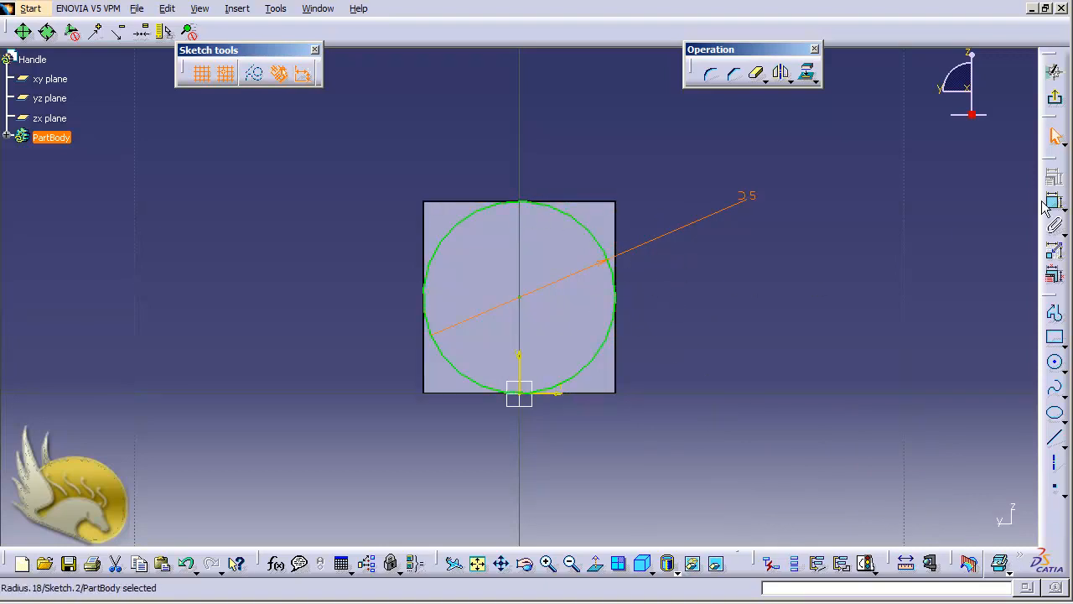
Step: Leave the sketch and pad the circle 50 mm outward from the end face as the handle's rod
click(1054, 101)
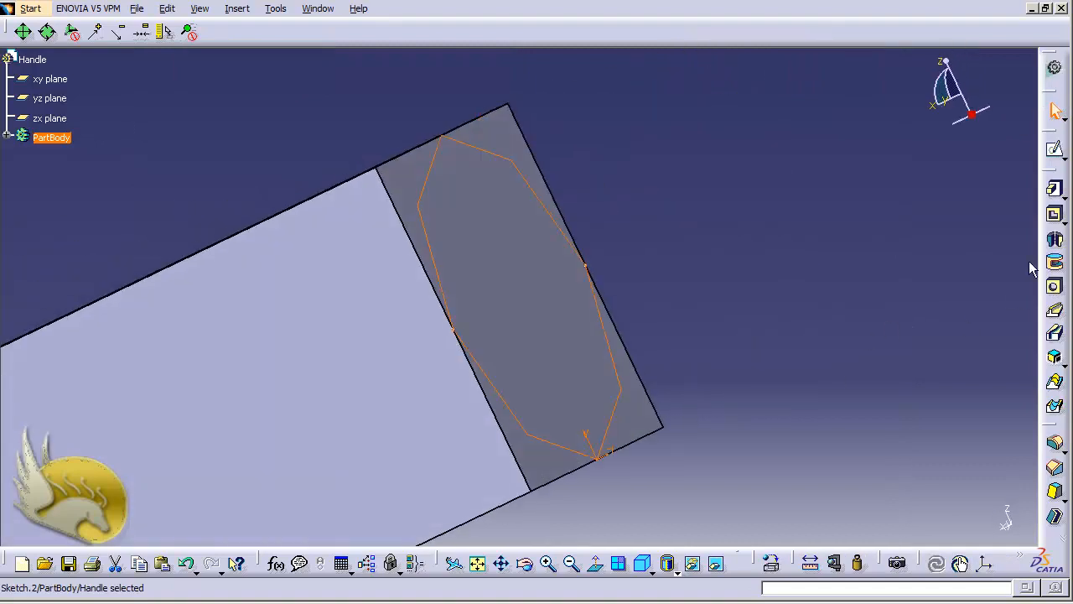
click(1054, 193)
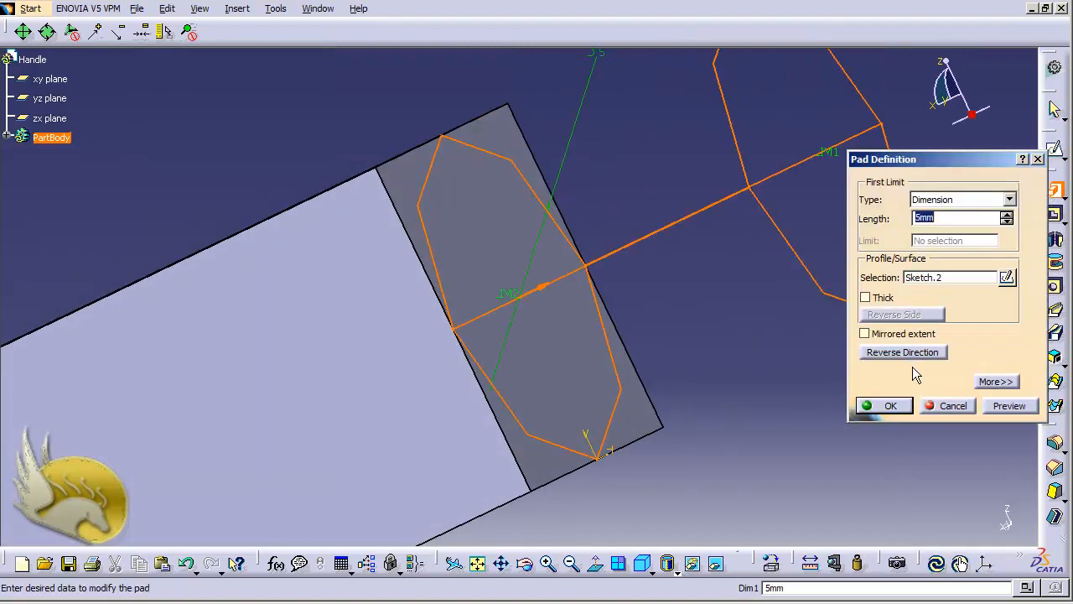
text(50)
click(882, 408)
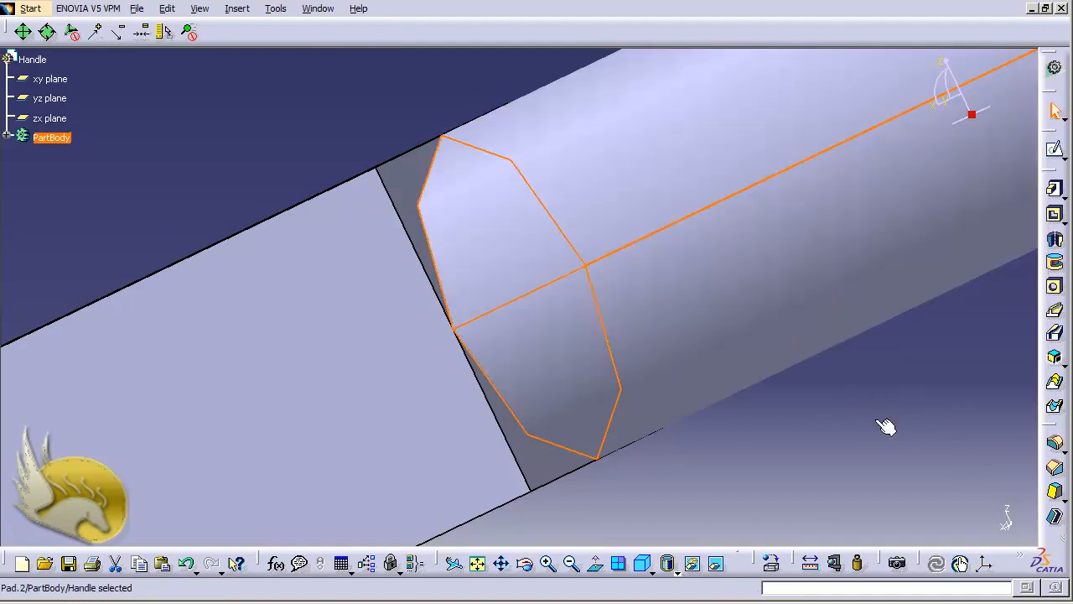
click(830, 446)
Step: Examine the whole handle, including the two-hole bar and its round rod, from another angle
scroll(826, 448, down, 10)
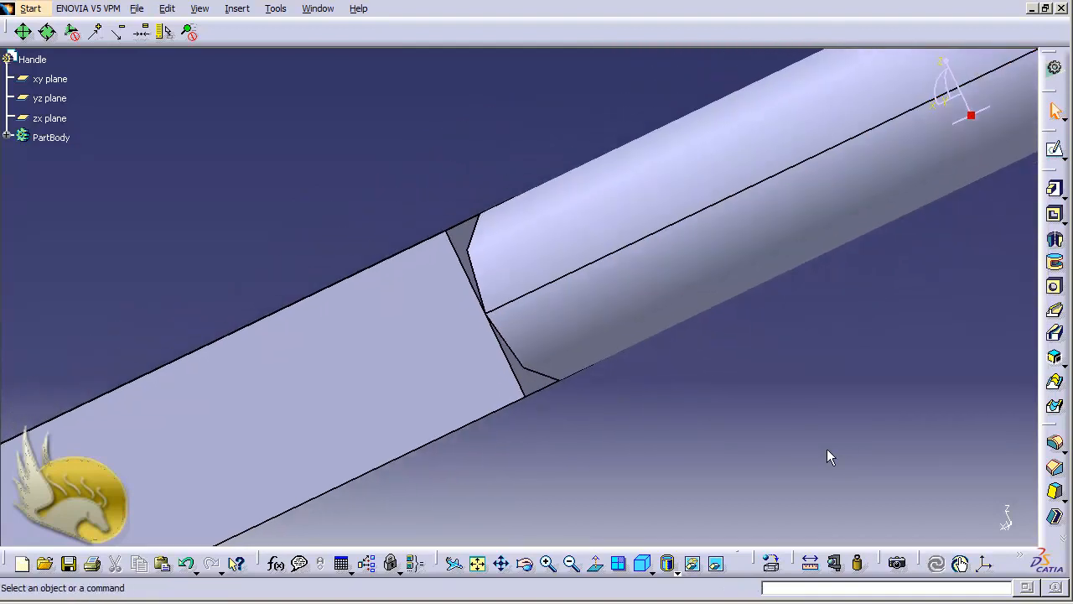
scroll(827, 448, down, 5)
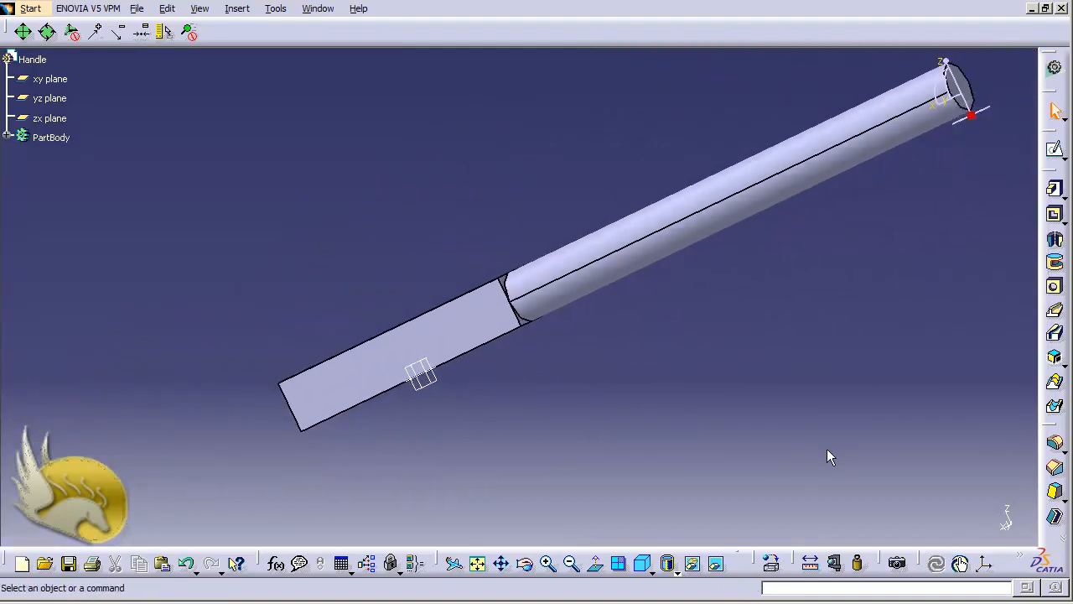
key(ctrl+Down)
key(ctrl+Up)
key(shift+Down)
key(shift+Down)
key(shift+Down)
key(shift+Down)
key(shift+Down)
key(shift+Down)
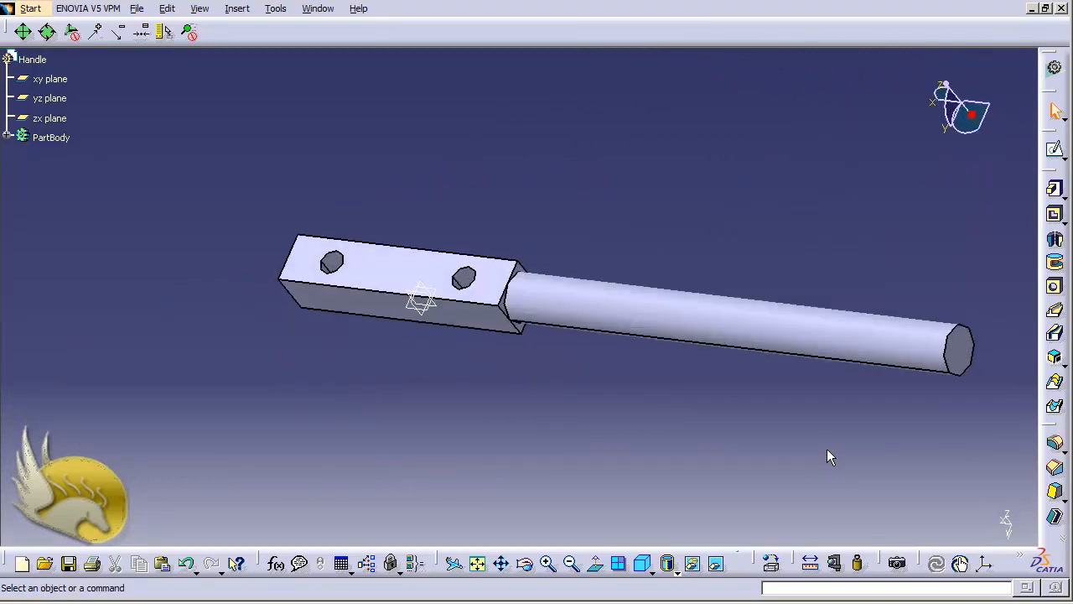
Step: Save the part as Handle.CATPart in the Fixture folder
key(ctrl+s)
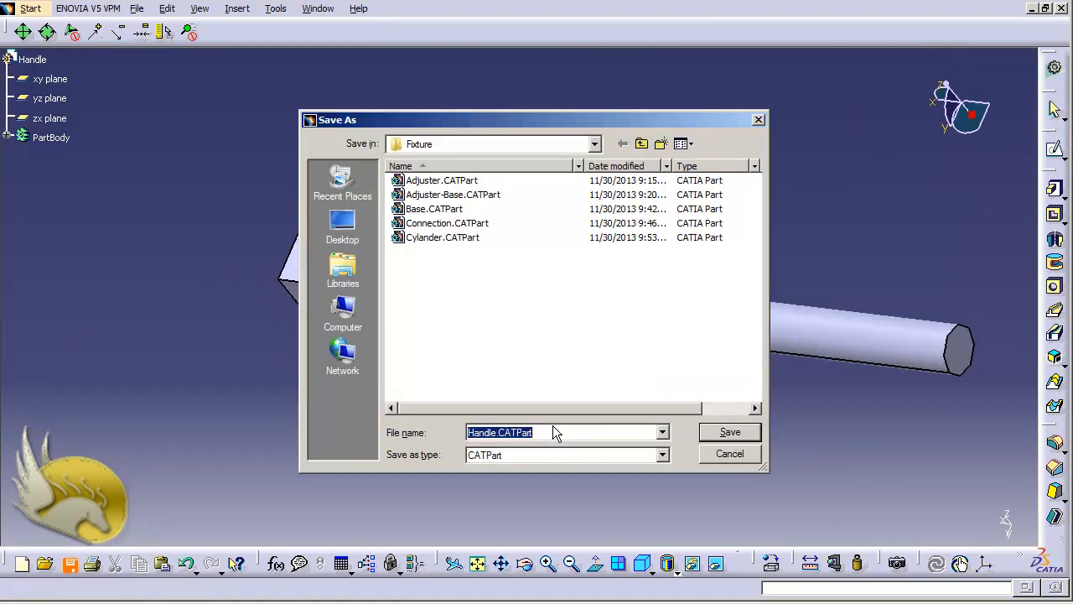